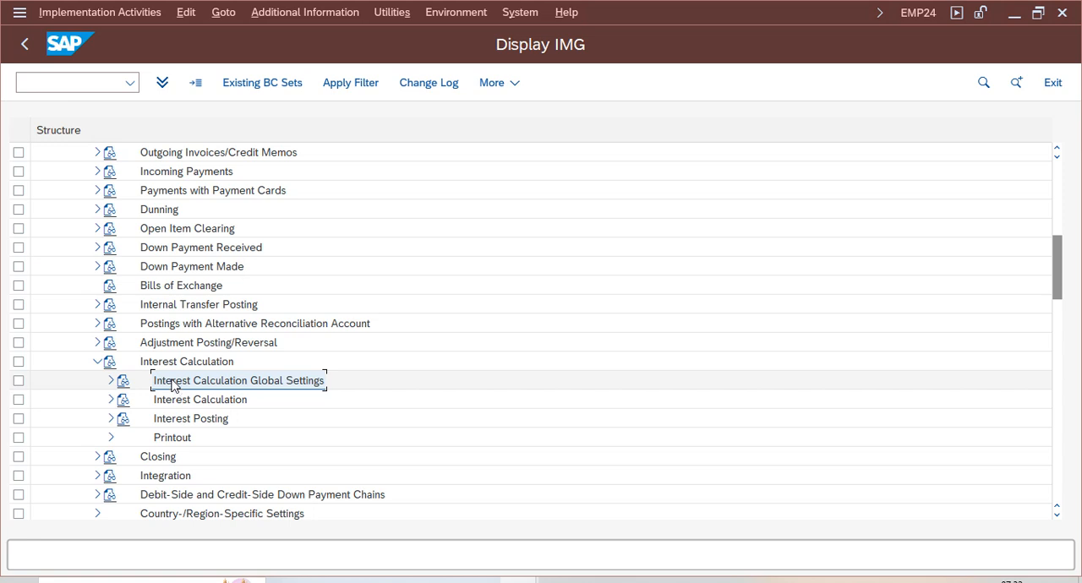
- Open the Define Interest Indicator activity under Interest Calculation Global Settings
click(111, 381)
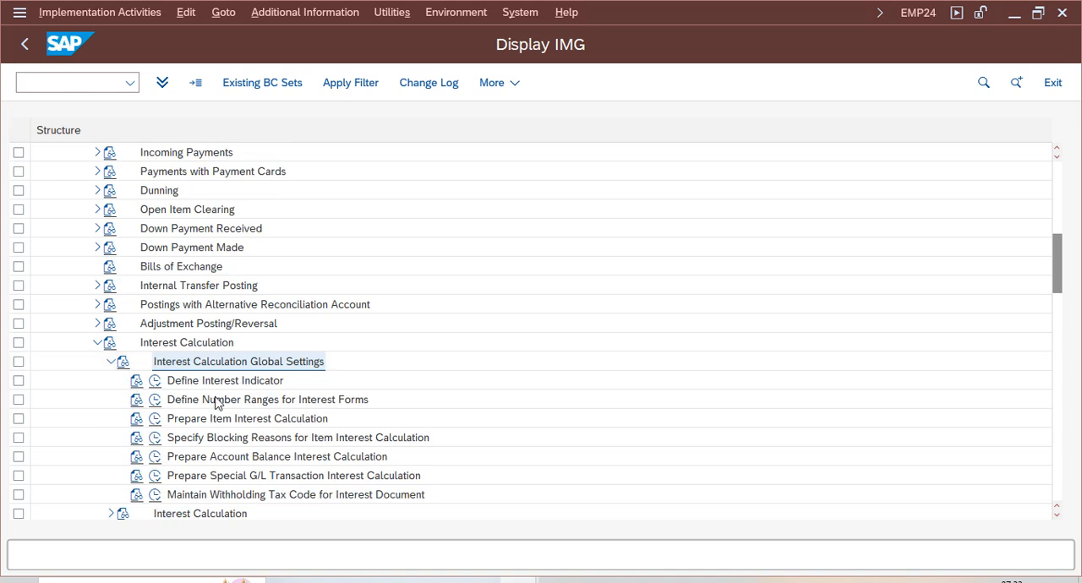
click(203, 383)
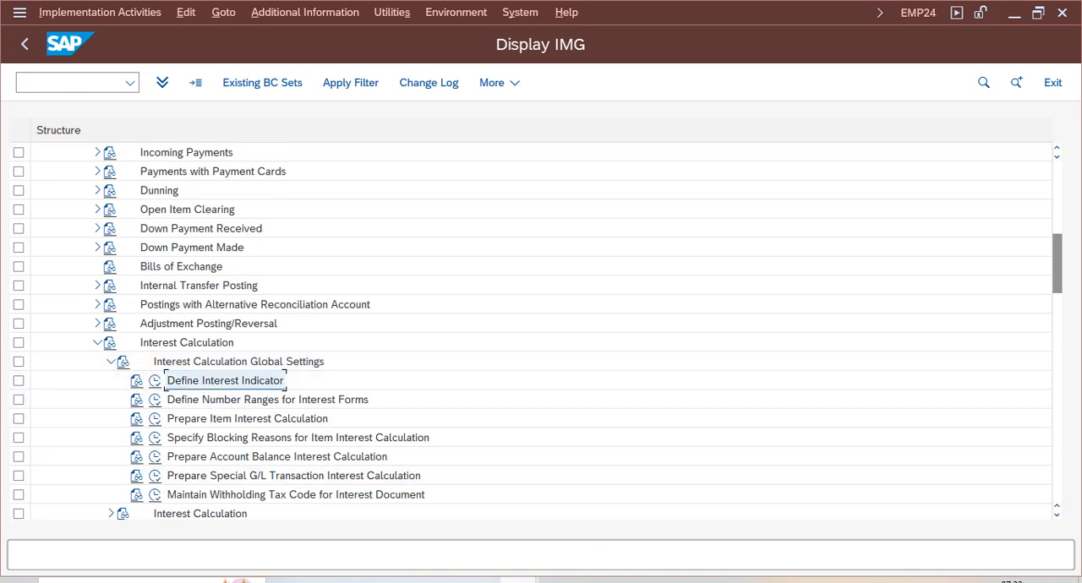
click(155, 381)
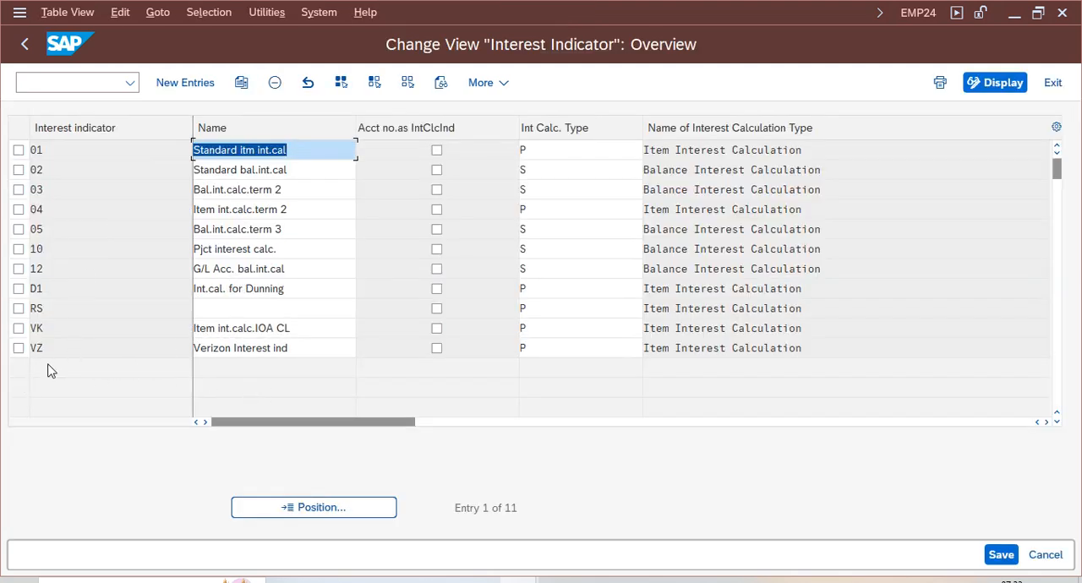
- Examine the name and interest calculation type of interest indicator VZ
click(296, 348)
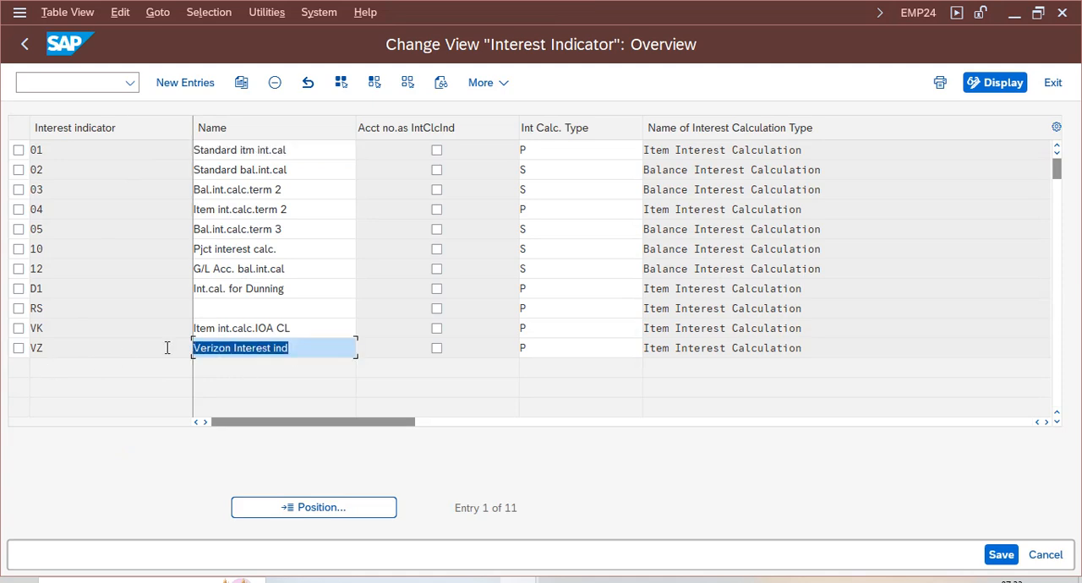
click(18, 350)
double_click(78, 348)
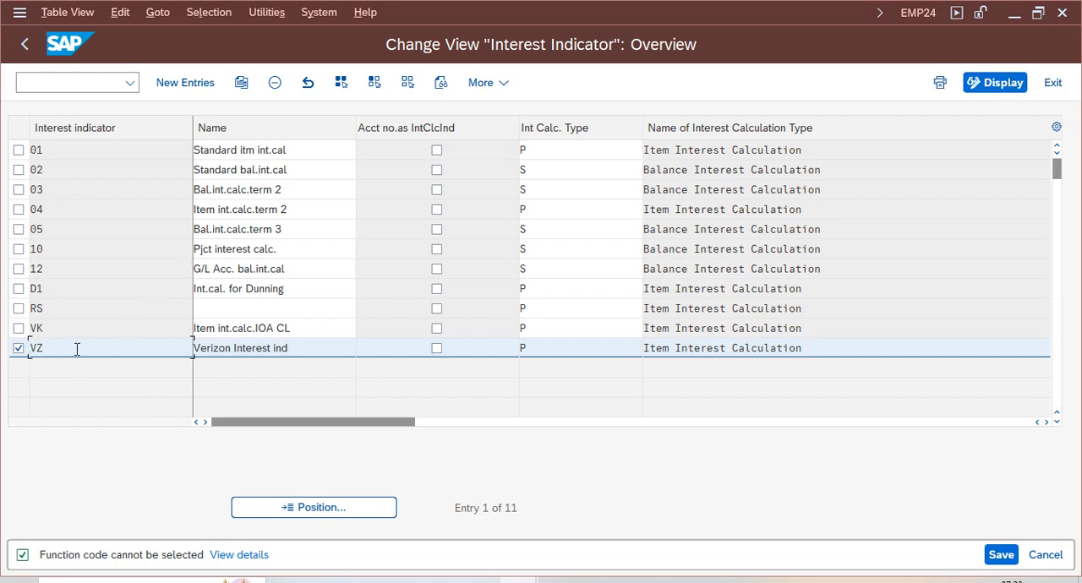
drag(54, 340, 29, 345)
click(96, 349)
drag(332, 354, 184, 351)
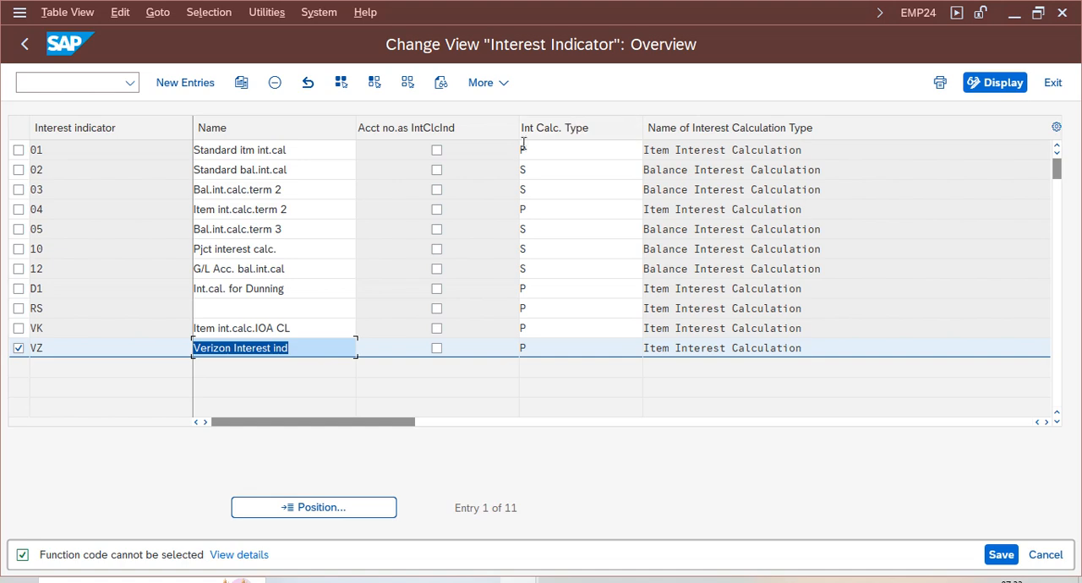
click(579, 349)
click(811, 346)
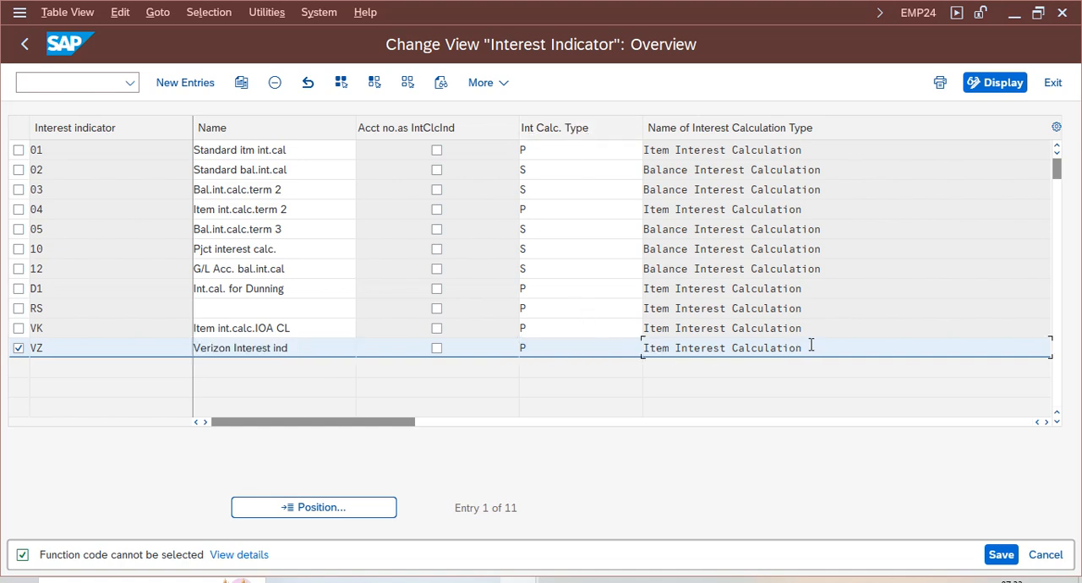
- Review the interest calculation types available for indicator VZ, and close the list without choosing one
click(615, 349)
click(649, 348)
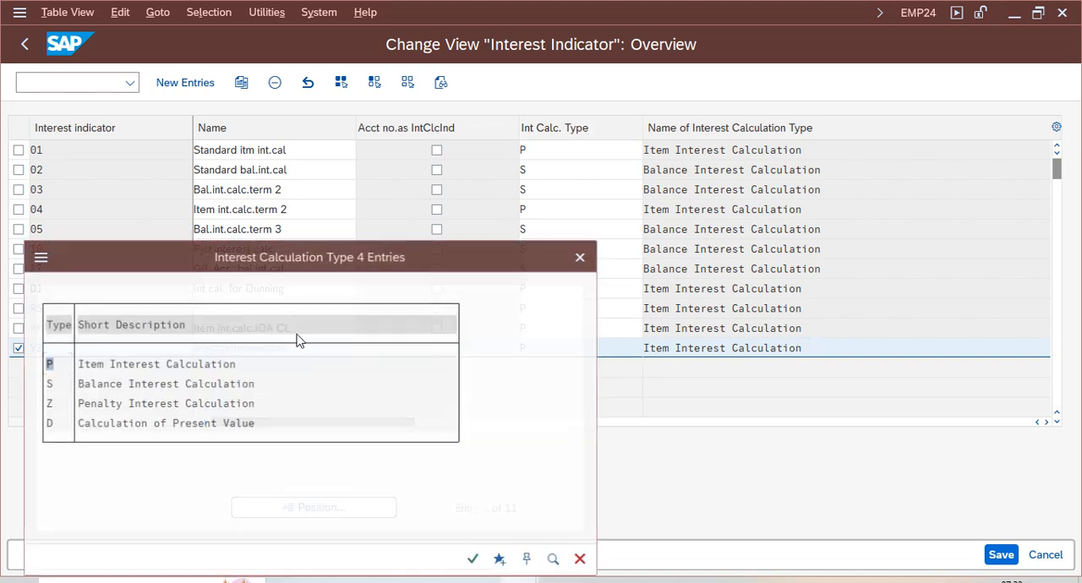
click(99, 386)
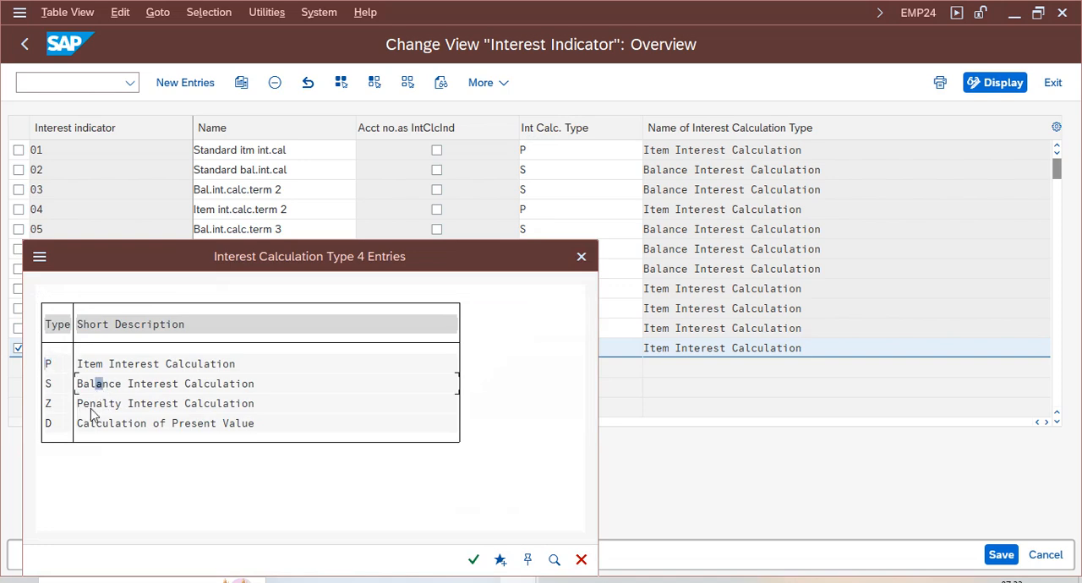
click(234, 385)
click(234, 405)
click(221, 424)
click(242, 425)
click(92, 364)
click(137, 365)
click(200, 365)
click(100, 384)
click(170, 385)
click(220, 385)
drag(248, 279, 577, 213)
click(533, 300)
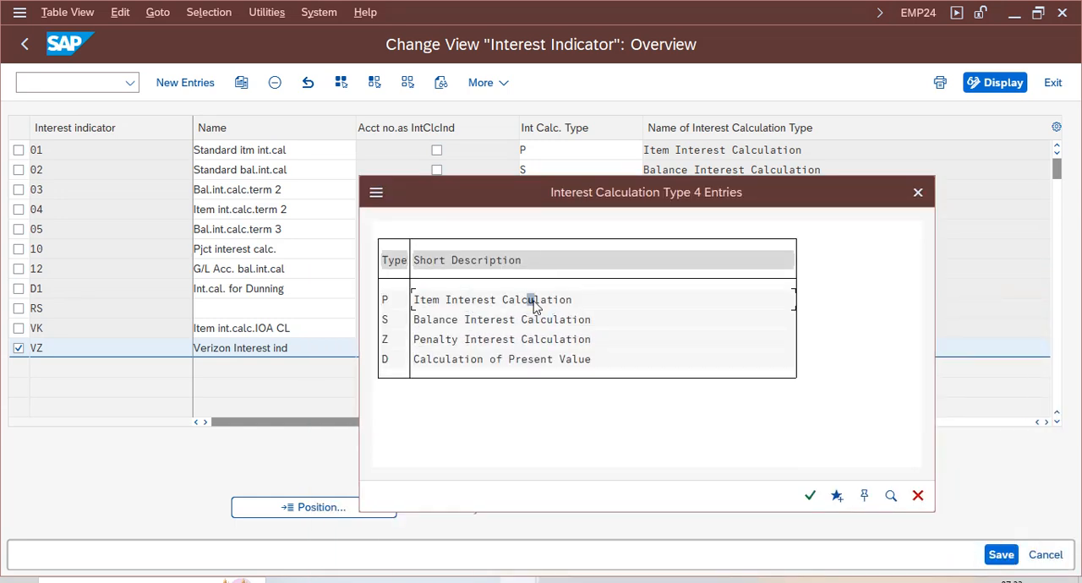
click(919, 193)
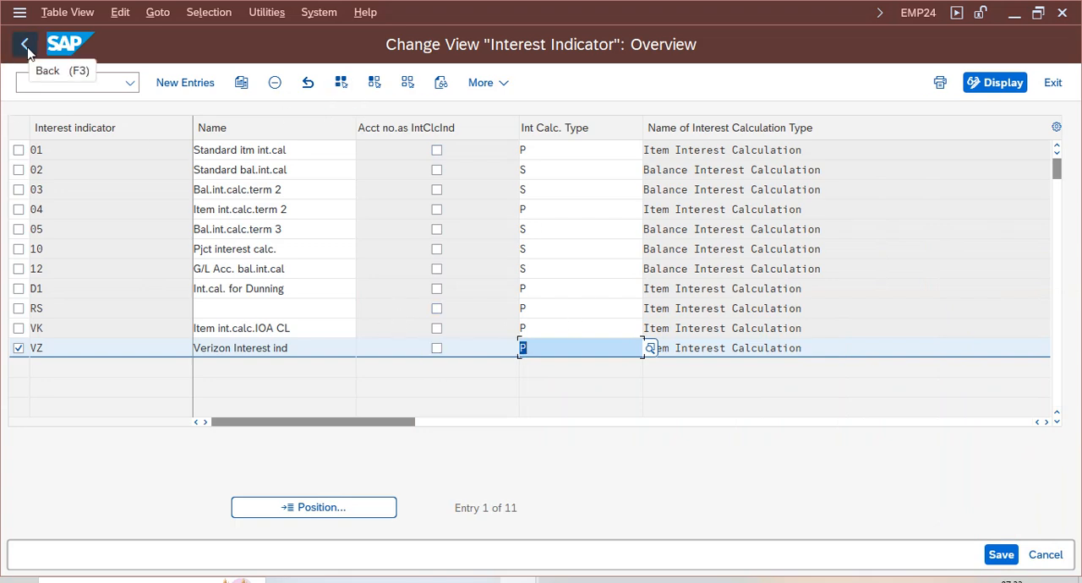
- Return to the IMG structure and open the Prepare Item Interest Calculation details for interest indicator VZ
click(39, 349)
click(24, 44)
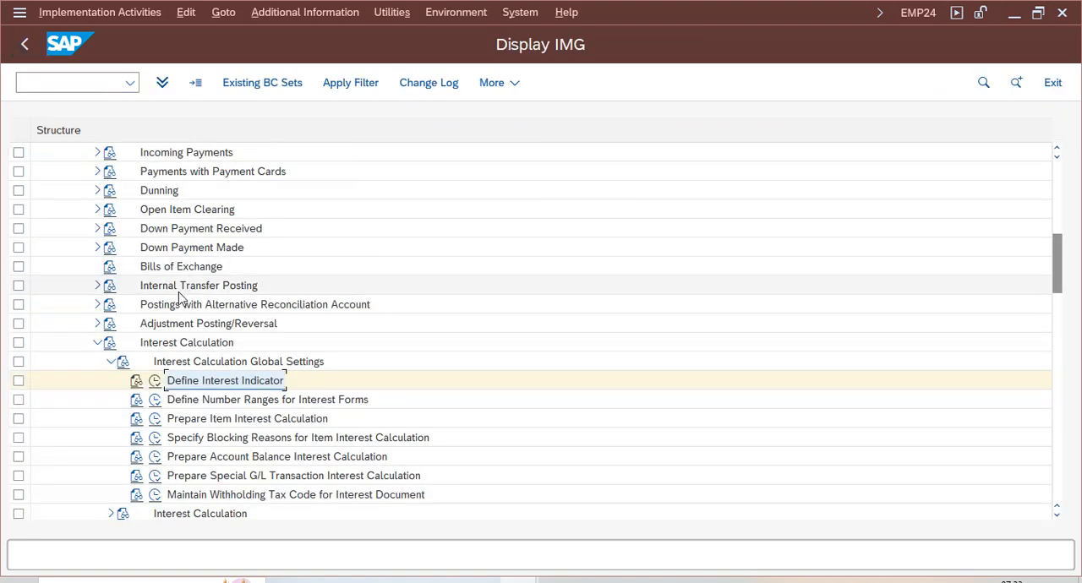
click(196, 421)
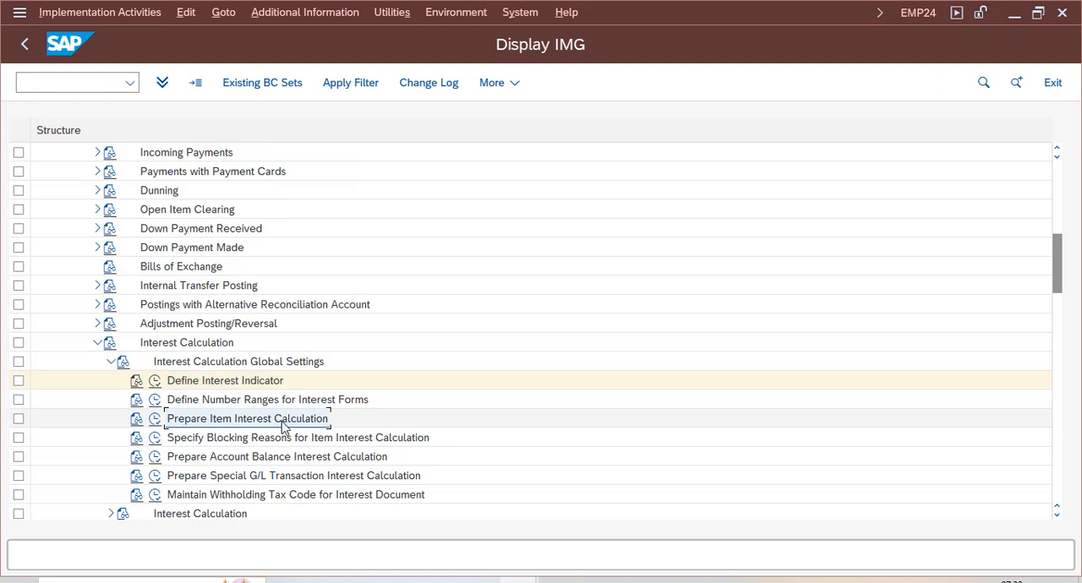
click(155, 421)
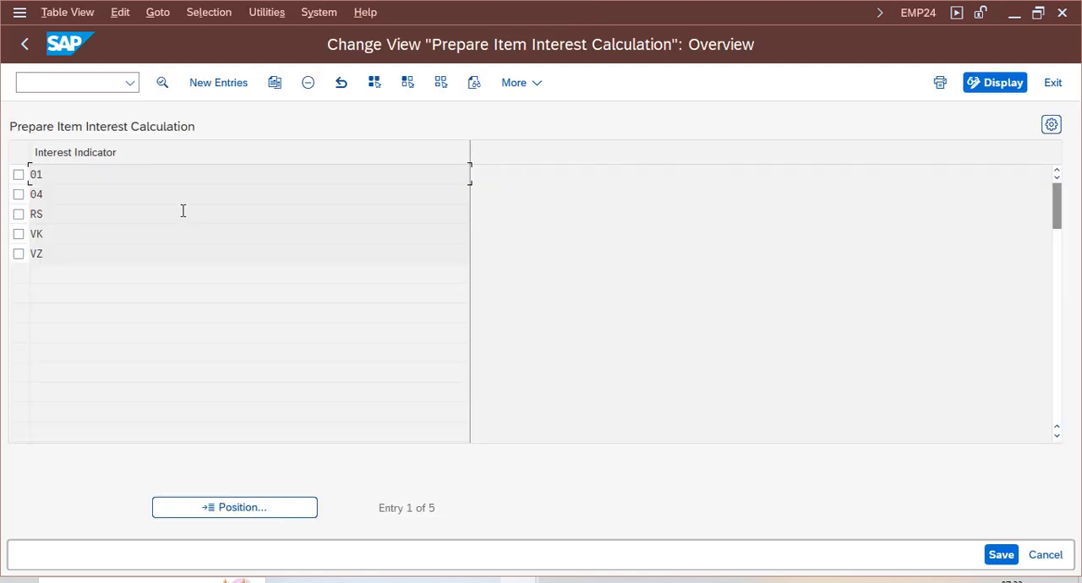
double_click(46, 254)
click(165, 127)
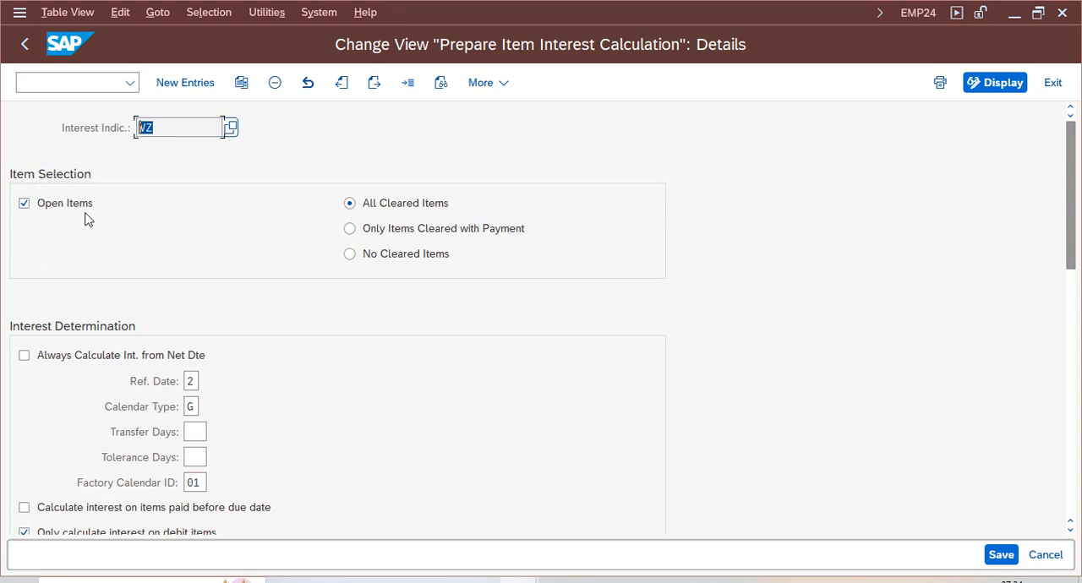
- Check the possible reference date values for item interest calculation, and close the list without choosing one
drag(1071, 248, 1074, 289)
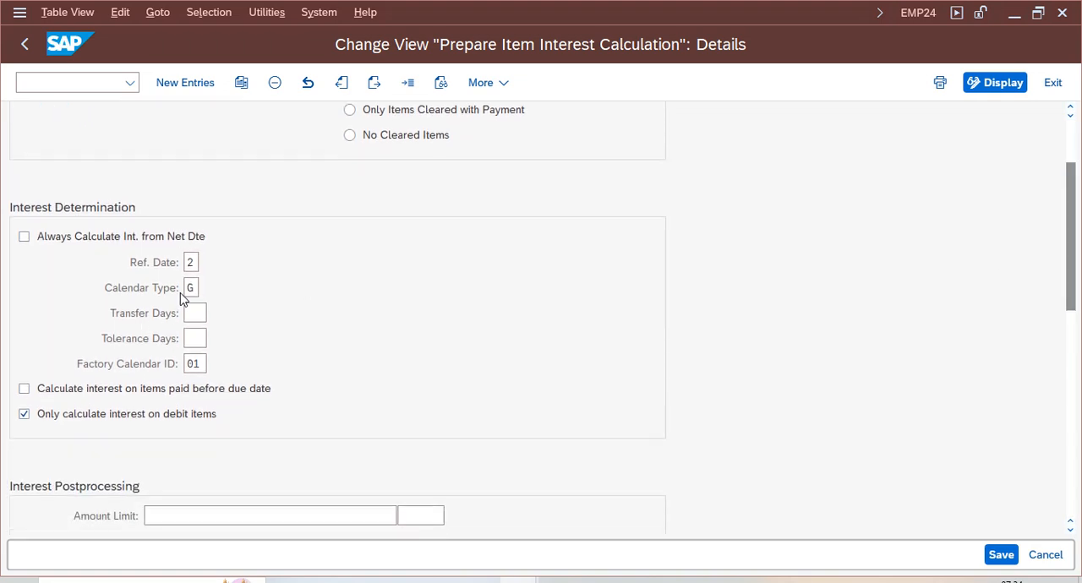
click(208, 262)
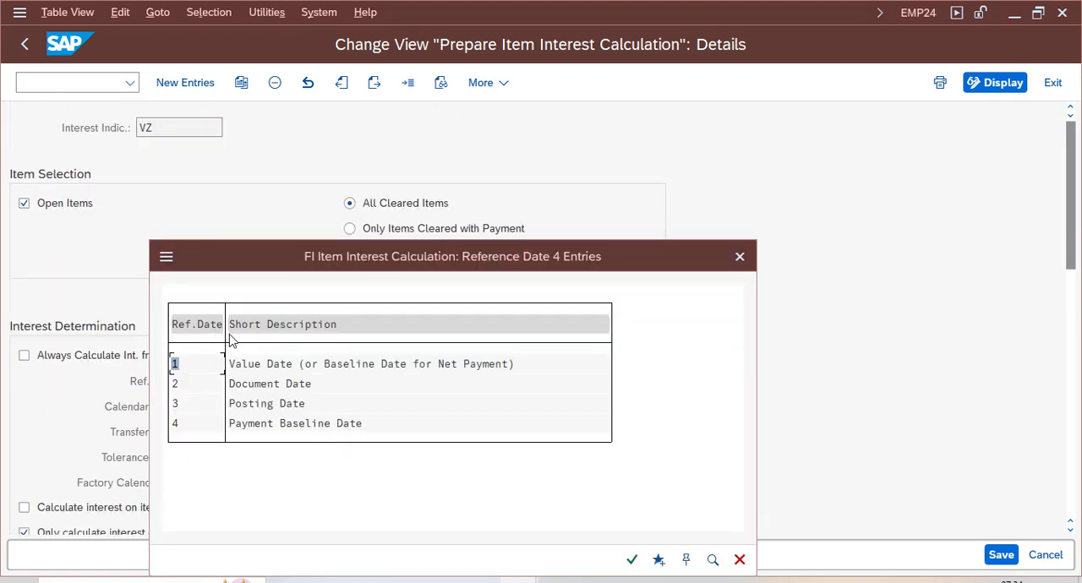
drag(330, 251, 549, 161)
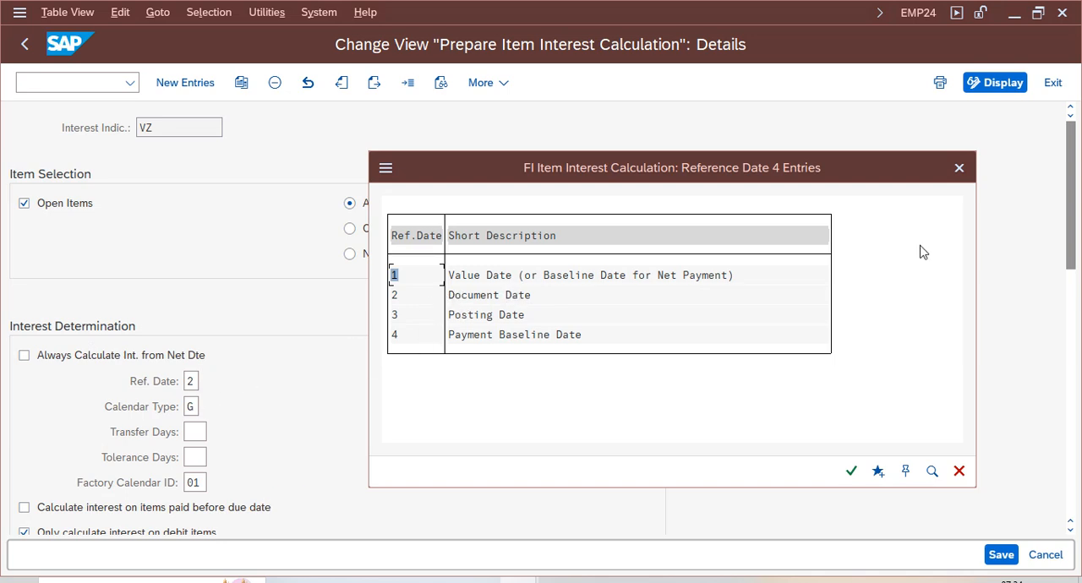
click(959, 168)
- Check the possible calendar types for interest determination, and close the list without changing the setting
click(206, 409)
click(206, 407)
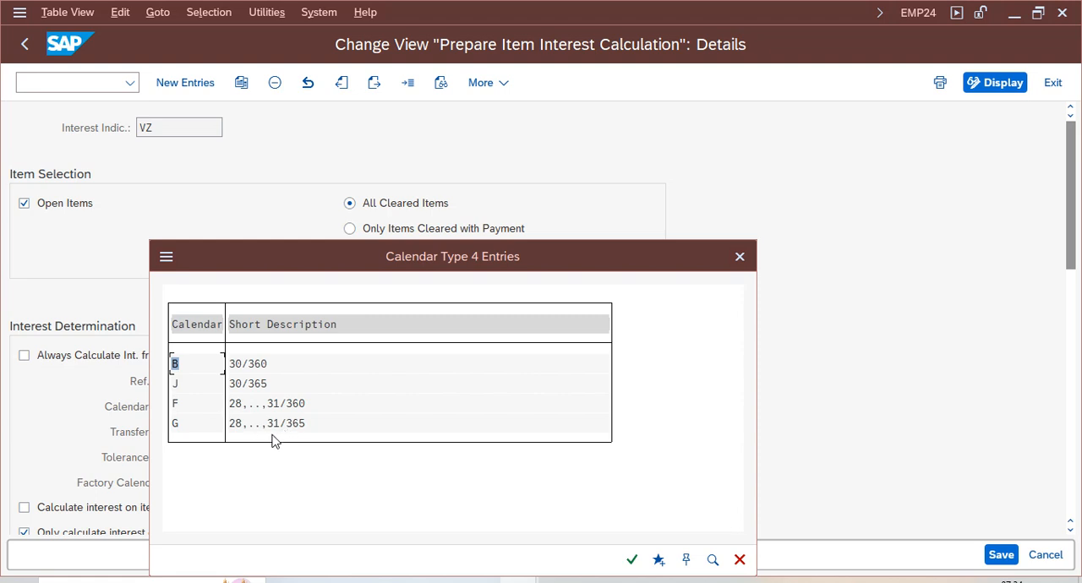
click(740, 257)
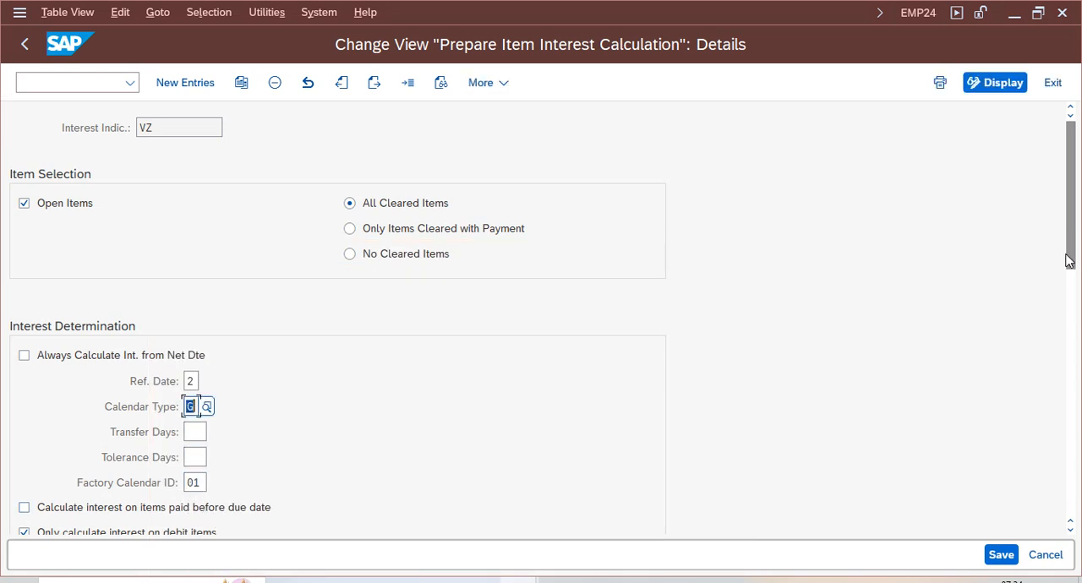
- Look up the available factory calendars and keep ID 01, Germany (Standard)
drag(1070, 254, 1070, 282)
click(207, 394)
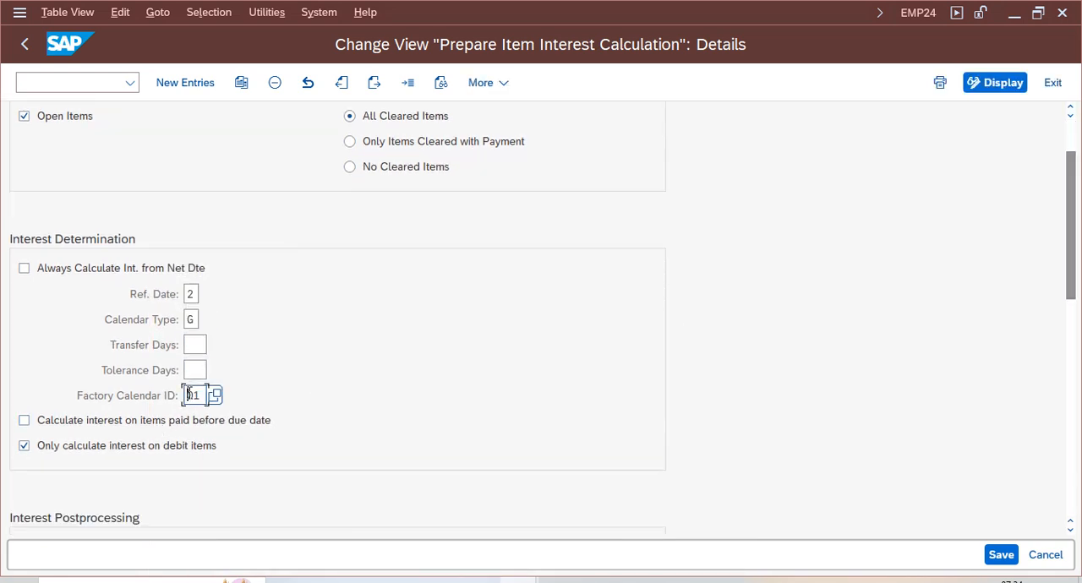
click(214, 396)
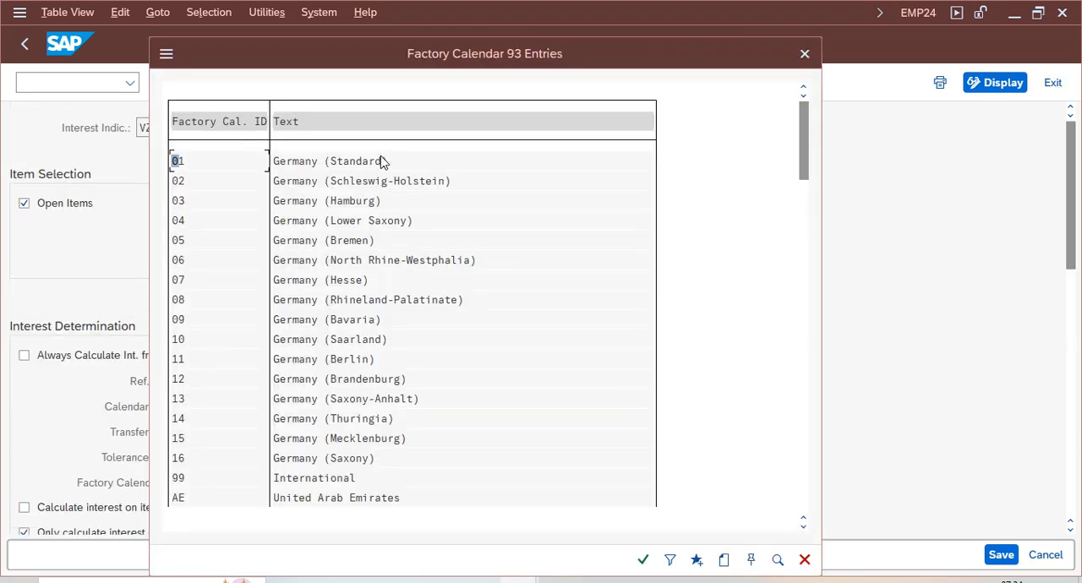
key(Return)
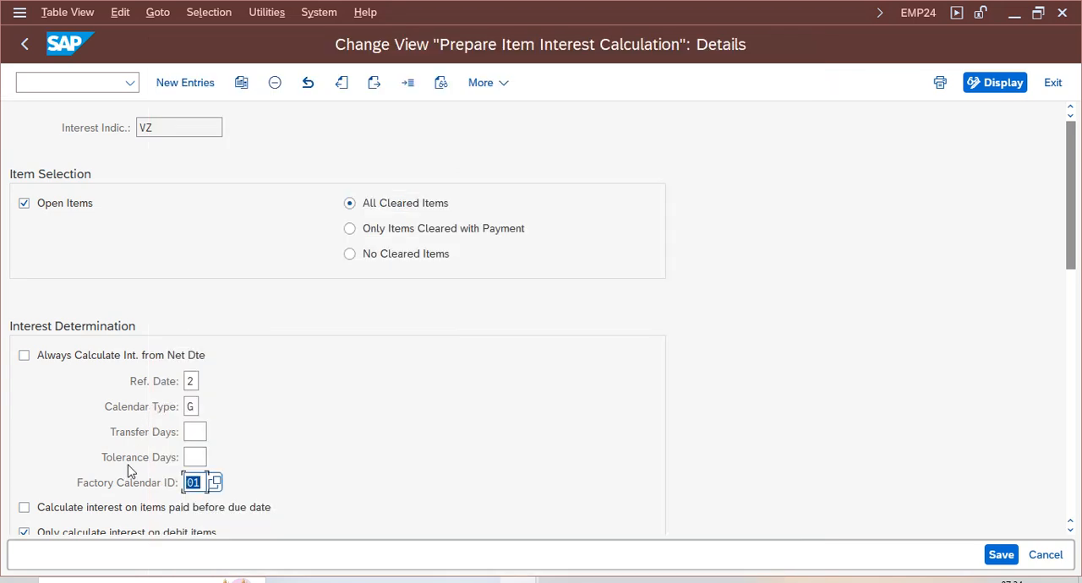
- Review the remaining interest determination, postprocessing, output control and posting settings of indicator VZ
scroll(602, 344, down, 3)
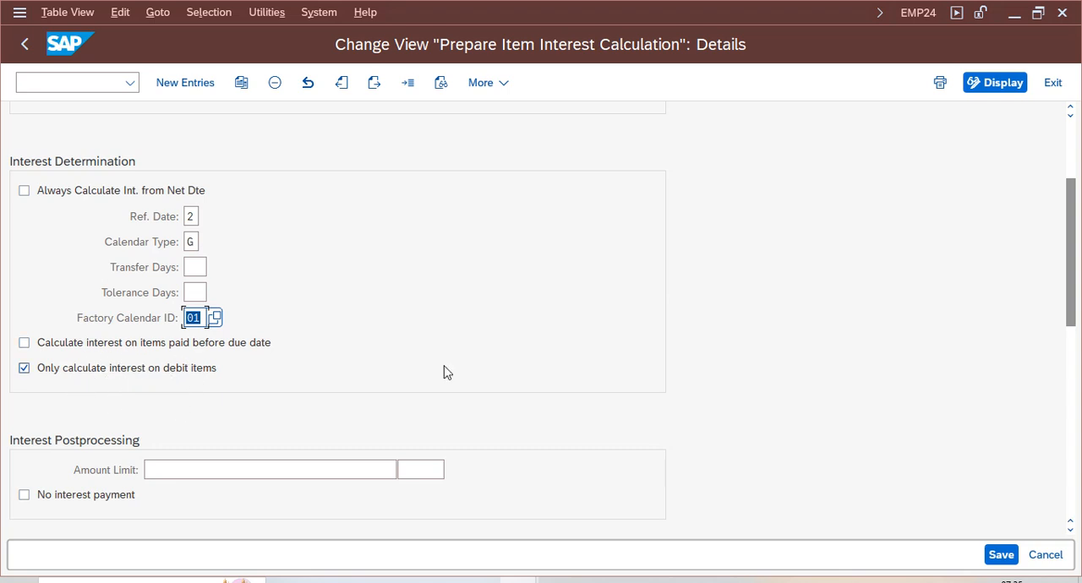
drag(1074, 329, 1074, 436)
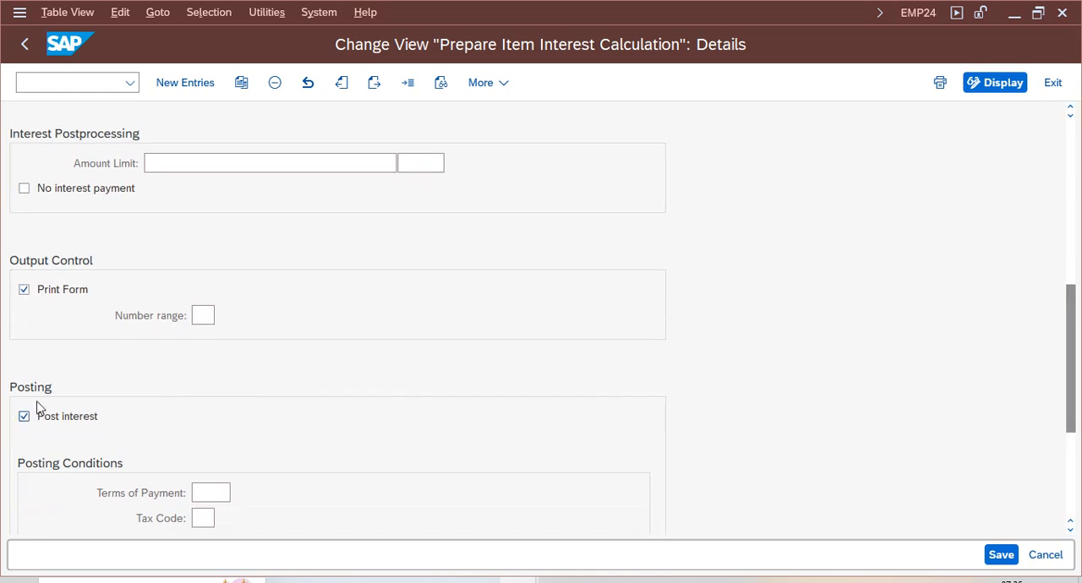
drag(1074, 389, 1074, 402)
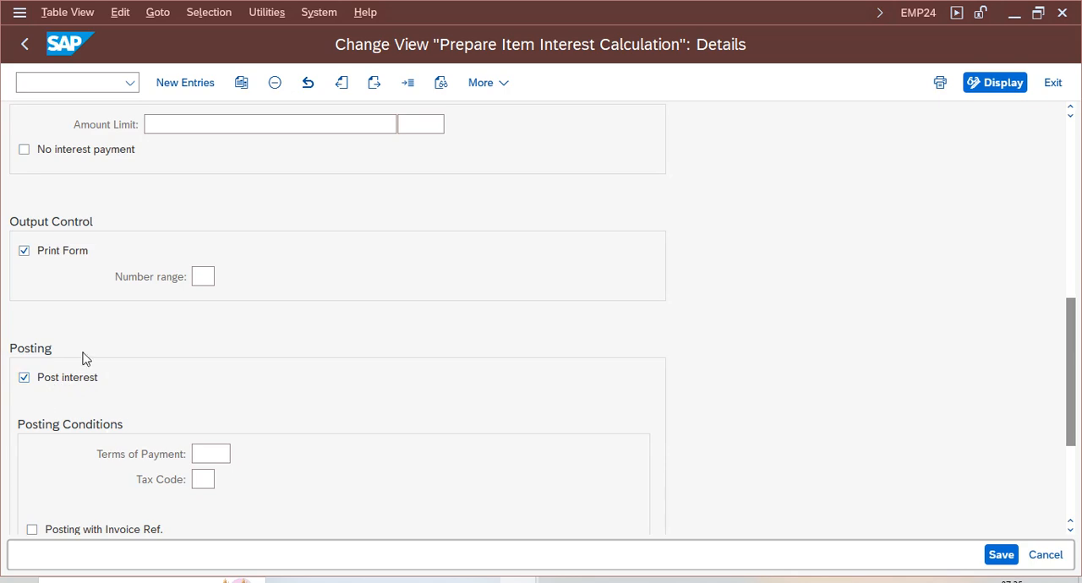
mouse_move(1072, 412)
mouse_down()
mouse_move(1081, 482)
mouse_move(1079, 405)
mouse_up()
- Return to the IMG structure and open the Define Reference Interest Rates activity under Interest Calculation
click(25, 44)
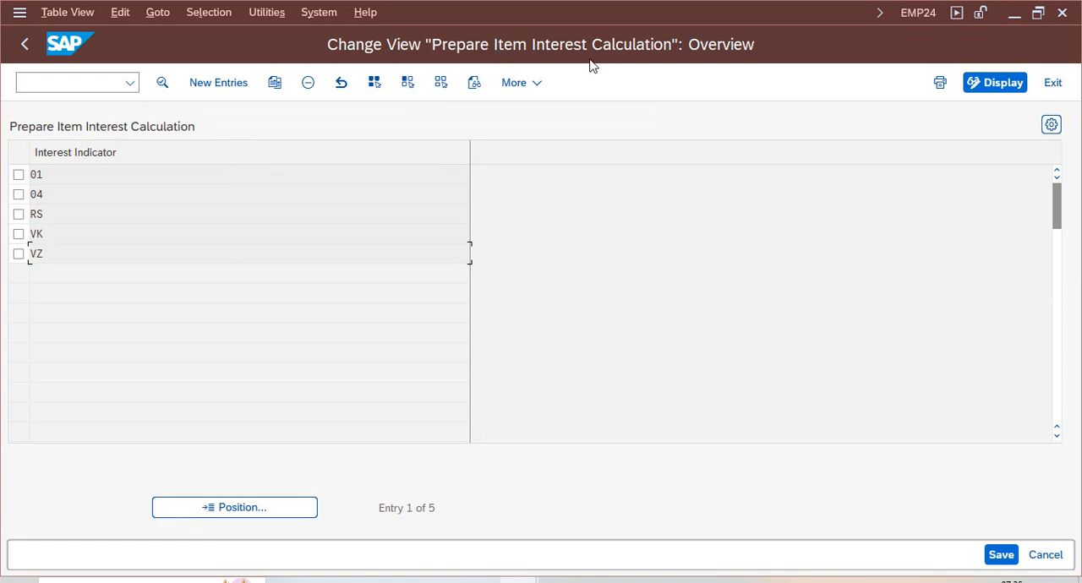
drag(51, 260, 31, 256)
click(70, 175)
click(25, 45)
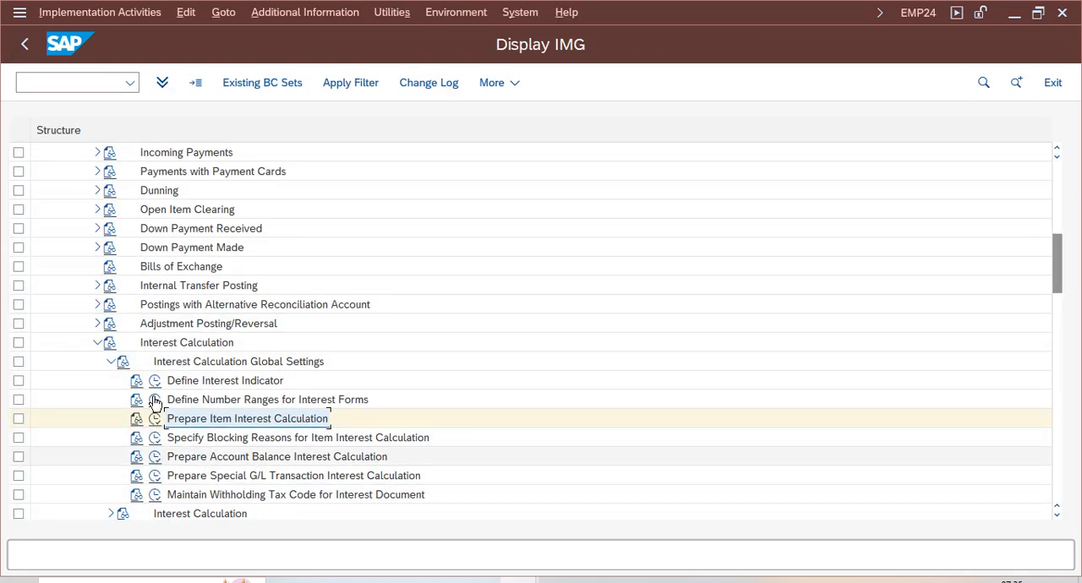
click(110, 362)
click(184, 382)
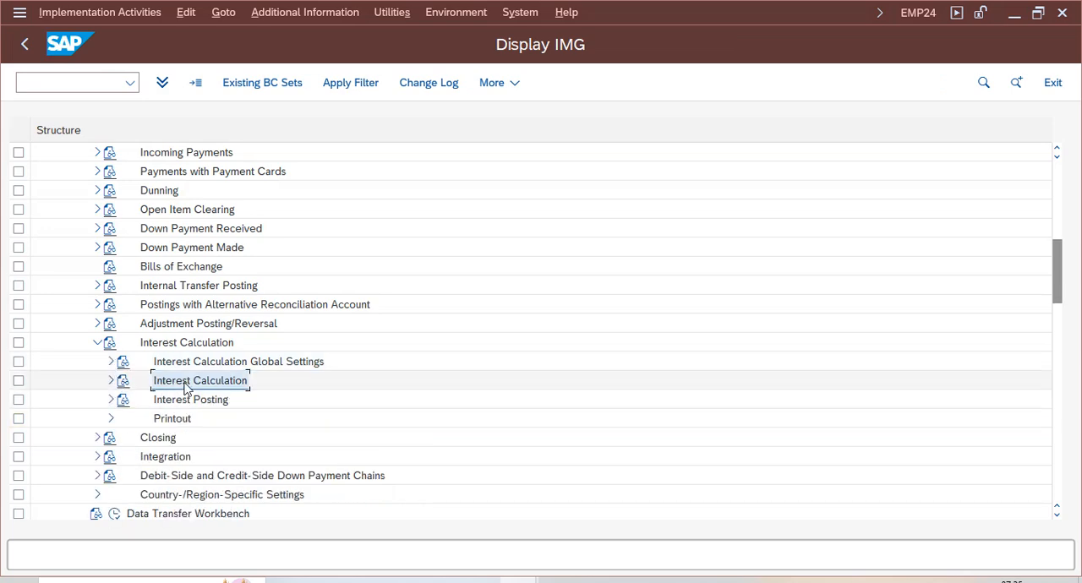
click(110, 381)
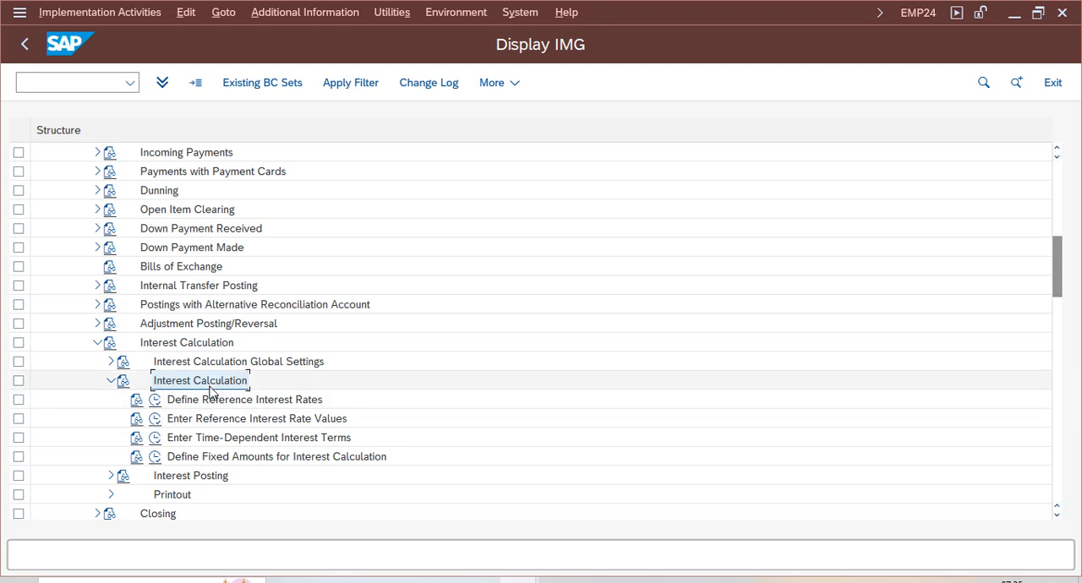
click(156, 401)
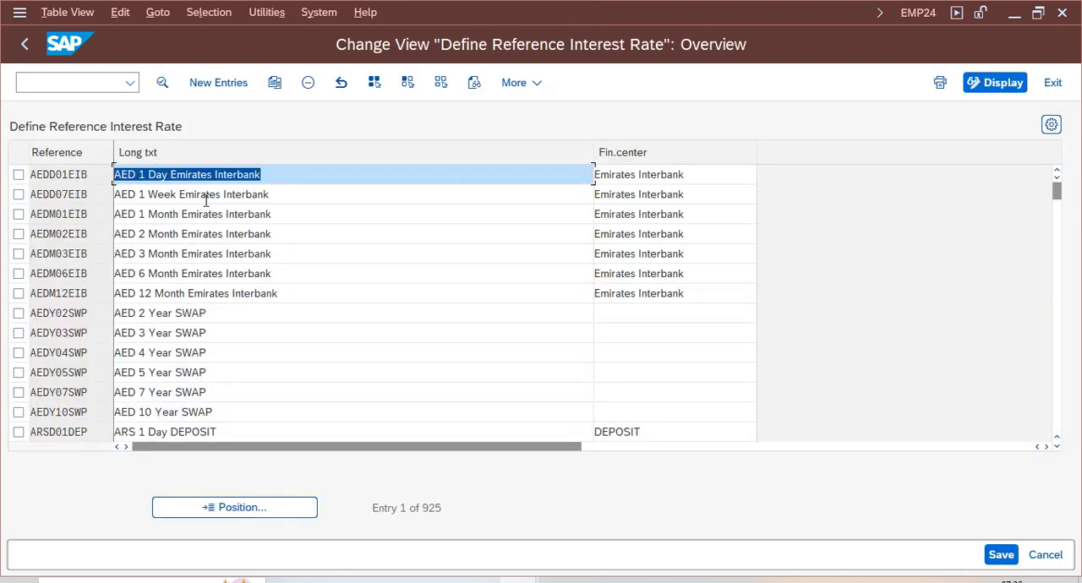
- Find the reference interest rate RIR and open its details
click(234, 508)
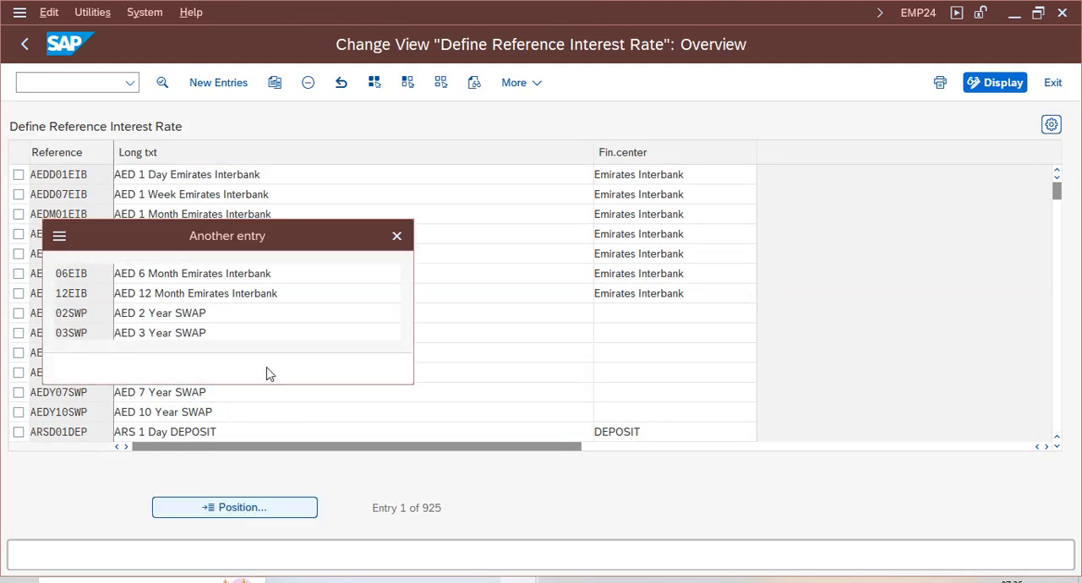
text(rir)
key(Return)
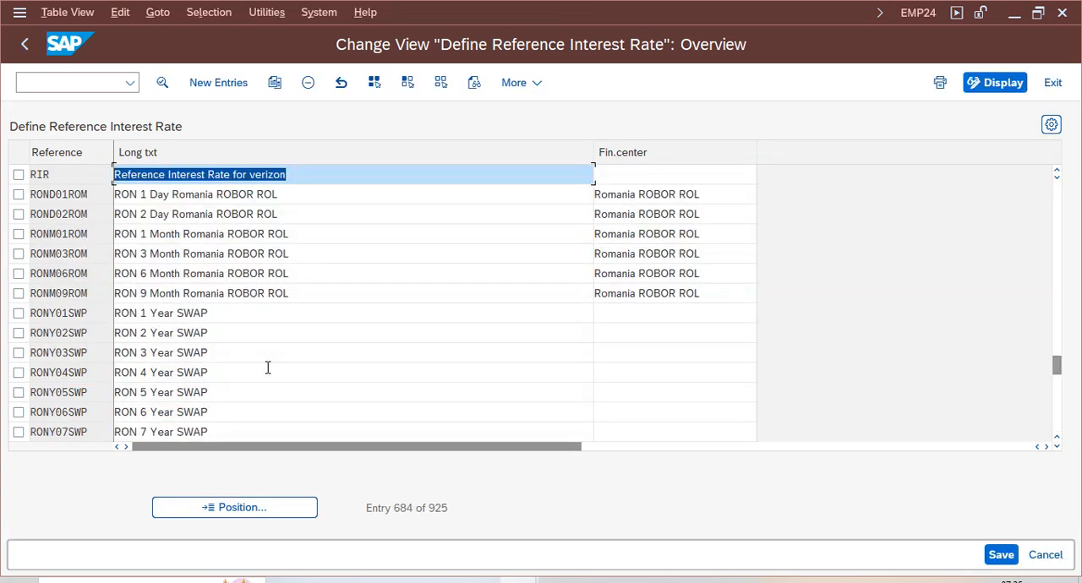
double_click(187, 174)
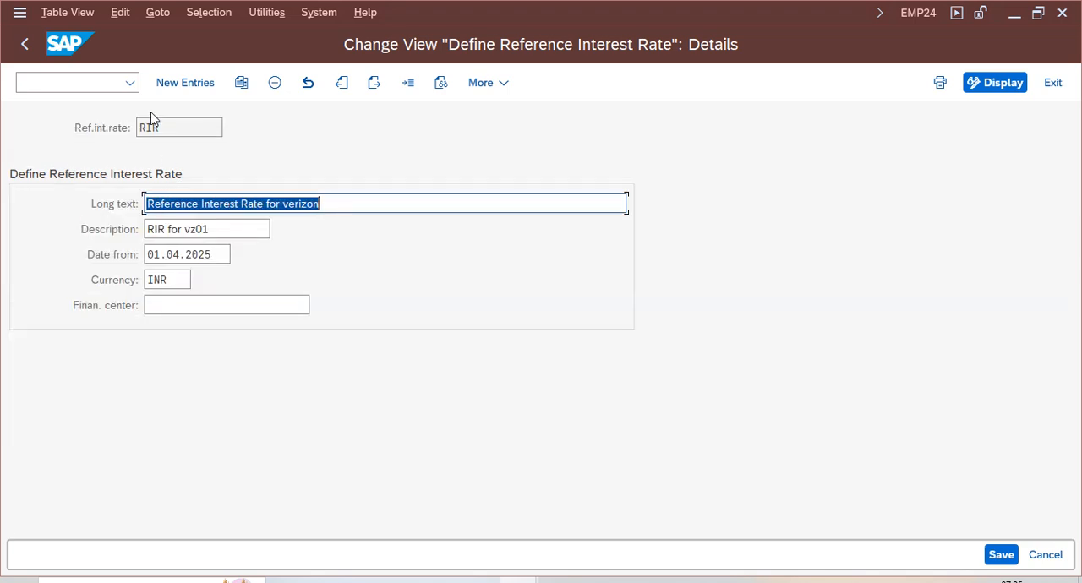
click(179, 208)
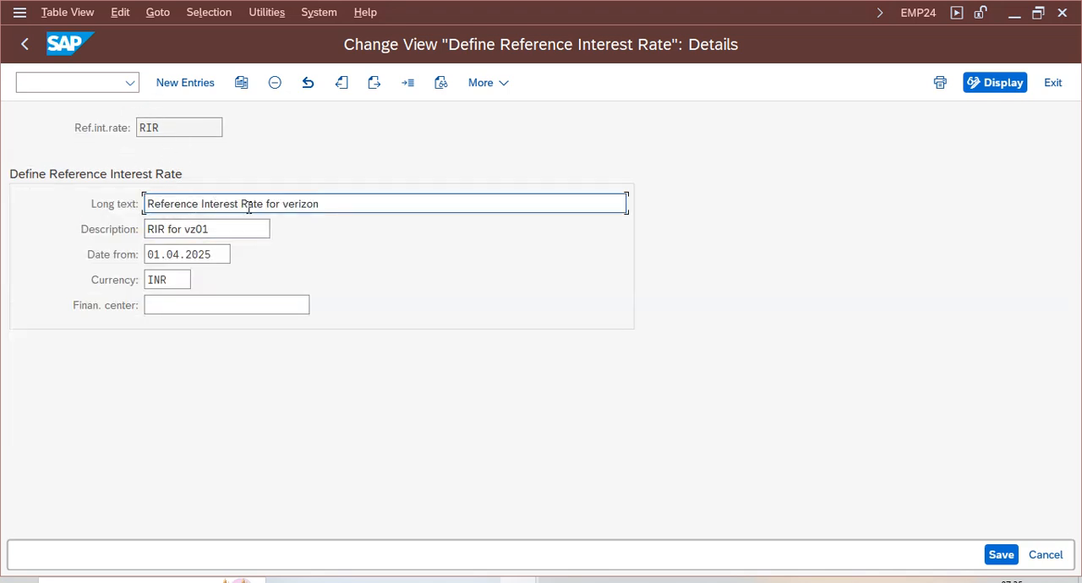
- Review the description, start date and currency of reference interest rate RIR
drag(241, 229, 131, 234)
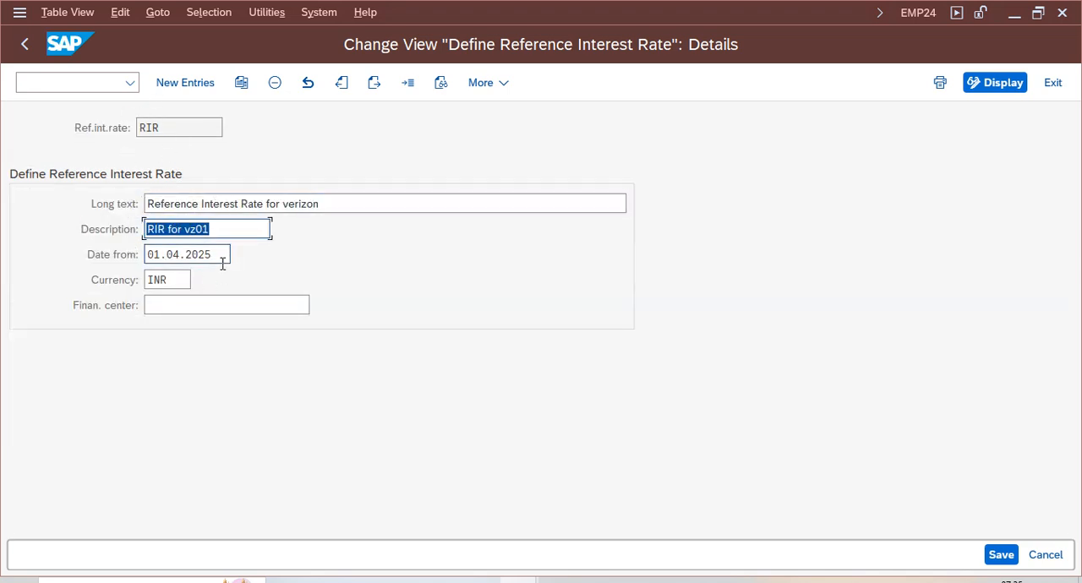
drag(220, 255, 148, 255)
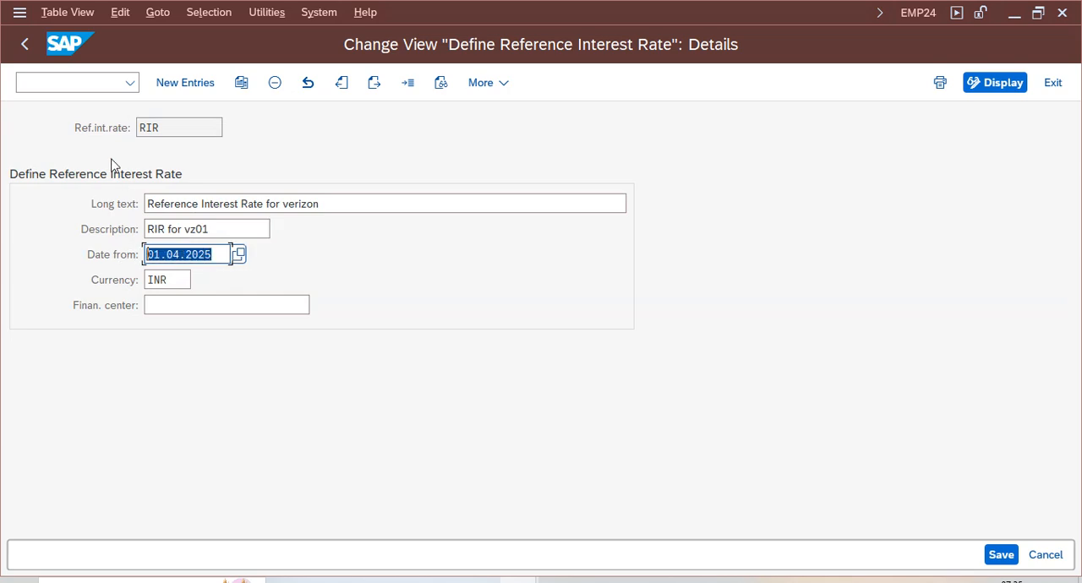
click(205, 252)
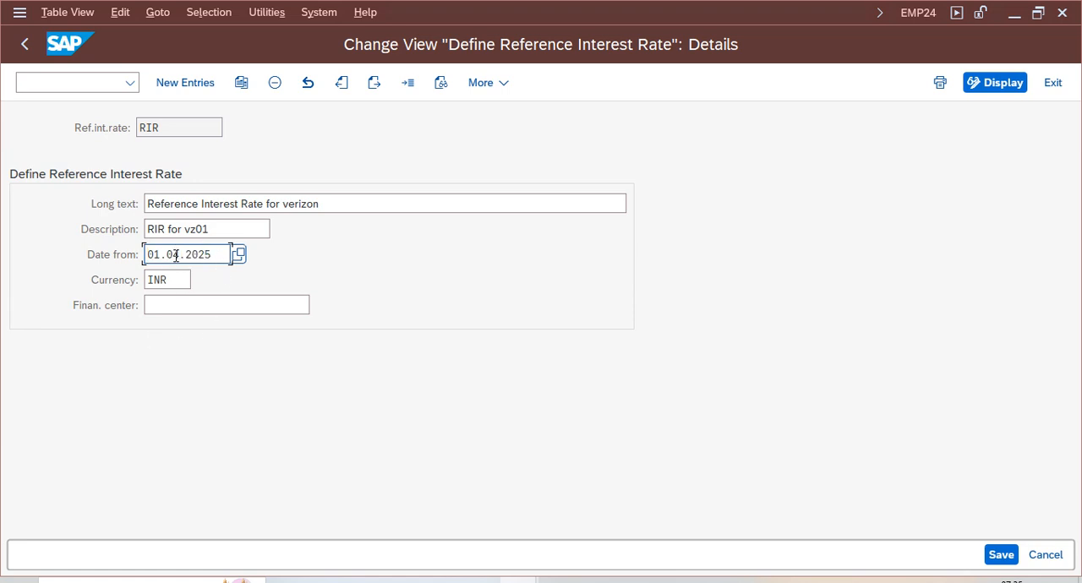
drag(174, 282, 82, 297)
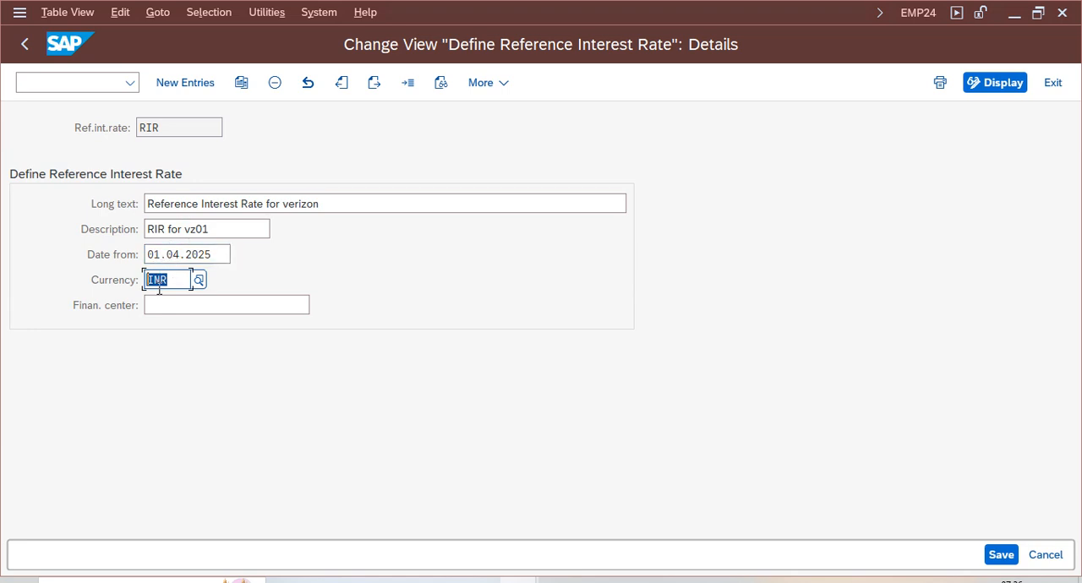
click(218, 254)
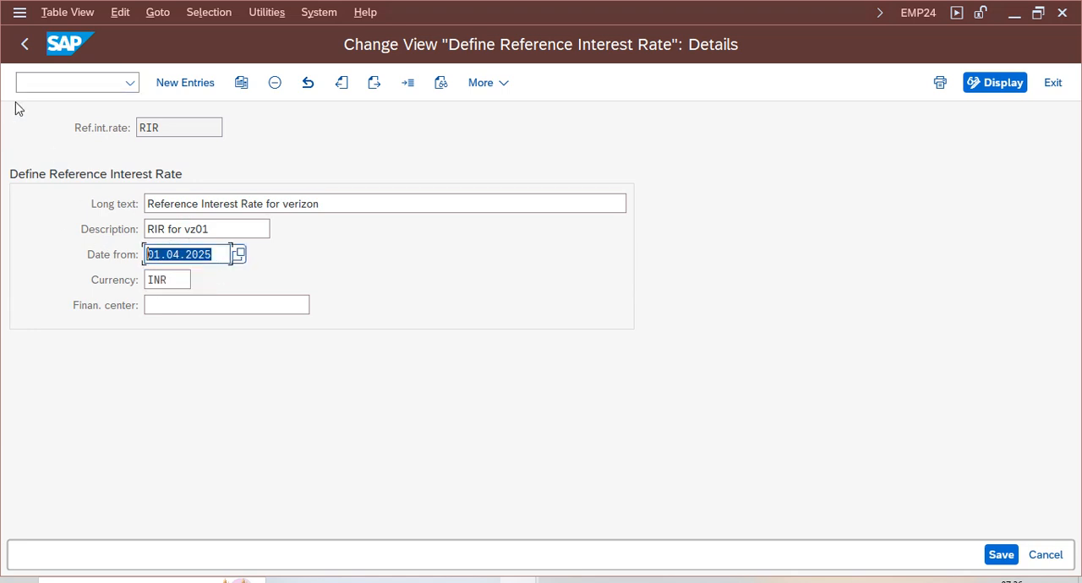
- Return to the IMG structure and open the Enter Reference Interest Rate Values activity
click(25, 49)
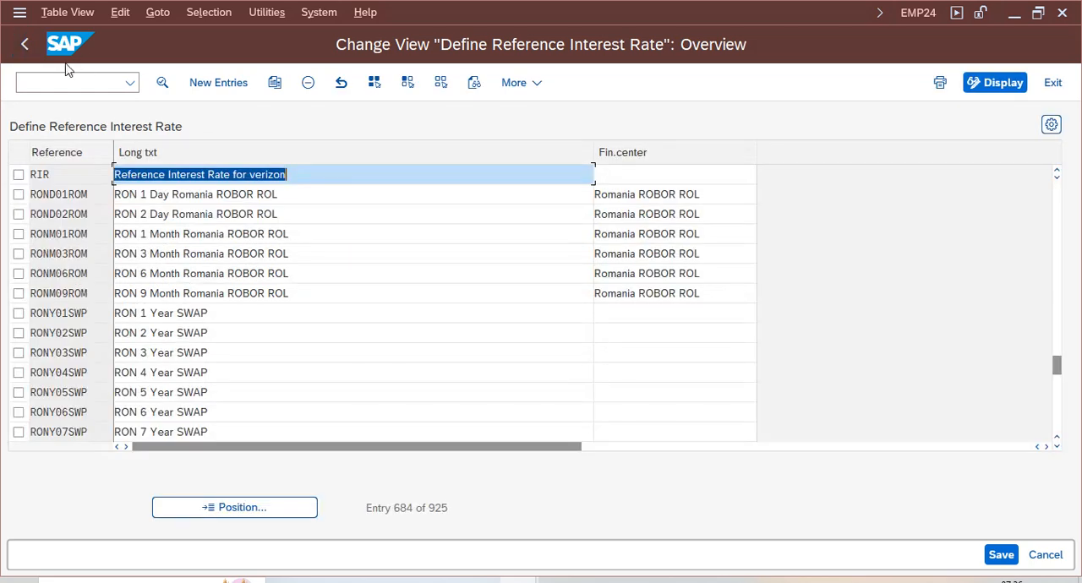
click(25, 45)
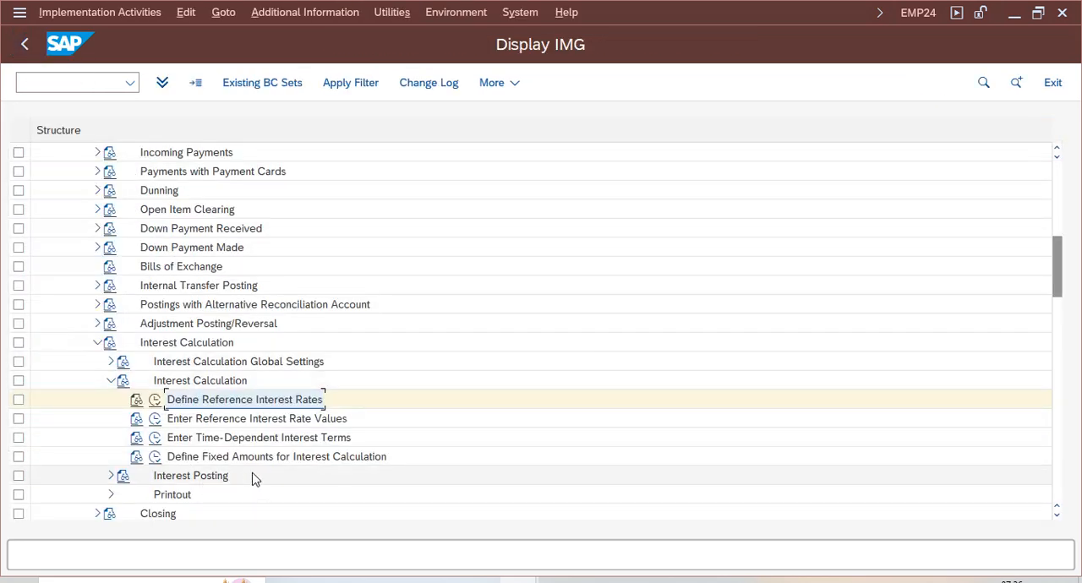
click(253, 420)
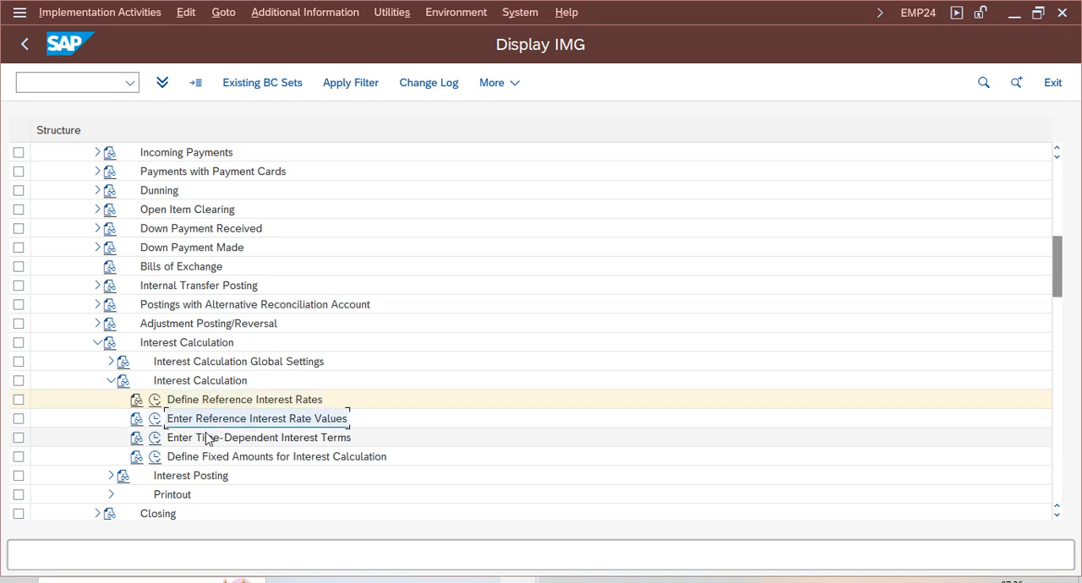
click(154, 418)
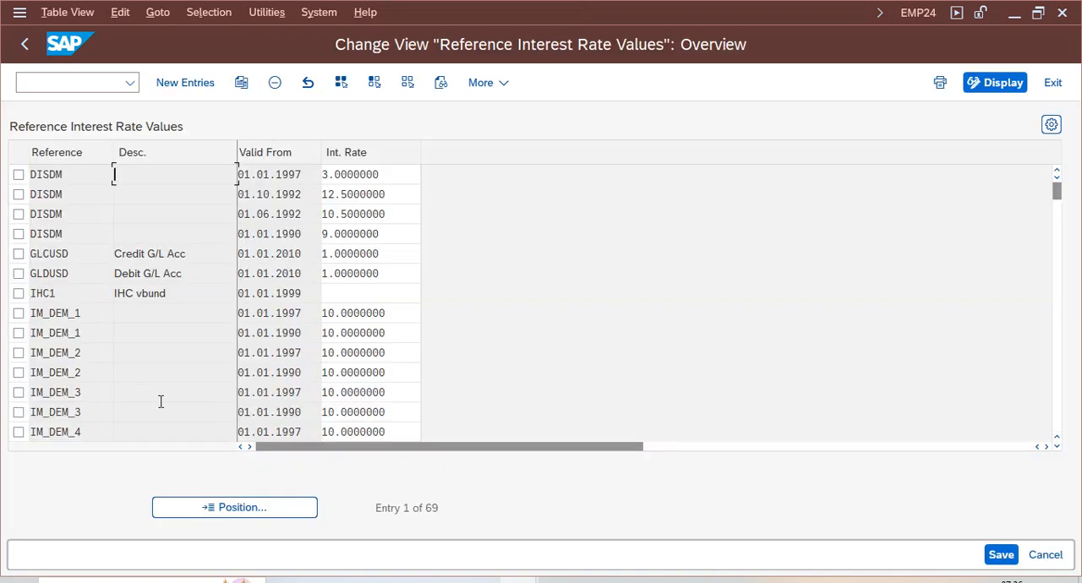
- Position the reference interest rate values overview on the entry for RIR
click(213, 507)
text(rir)
key(Return)
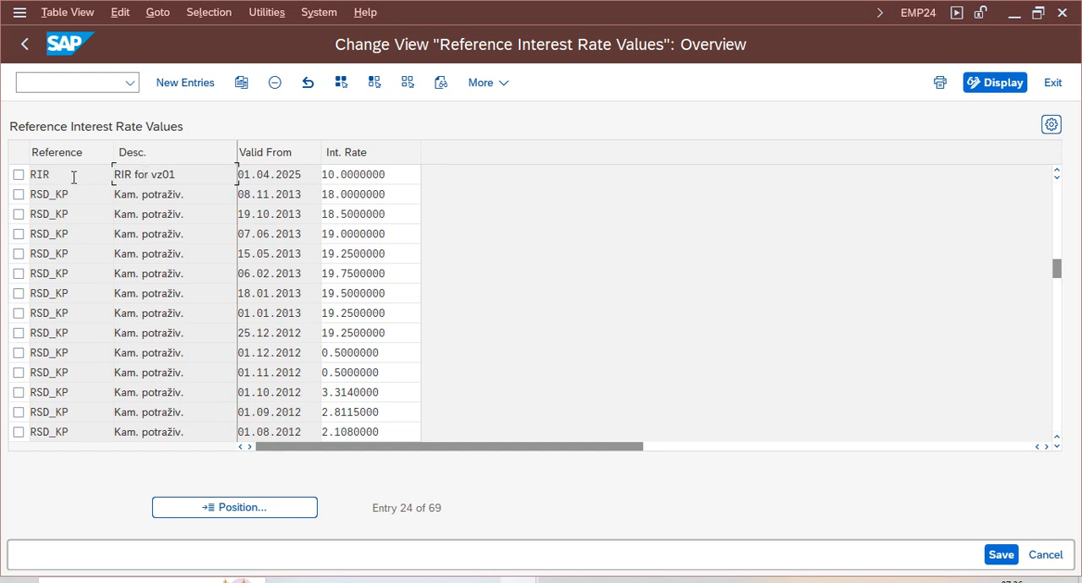
- Review the RIR entry's reference, description, valid-from date and interest rate
double_click(122, 174)
drag(64, 176, 31, 176)
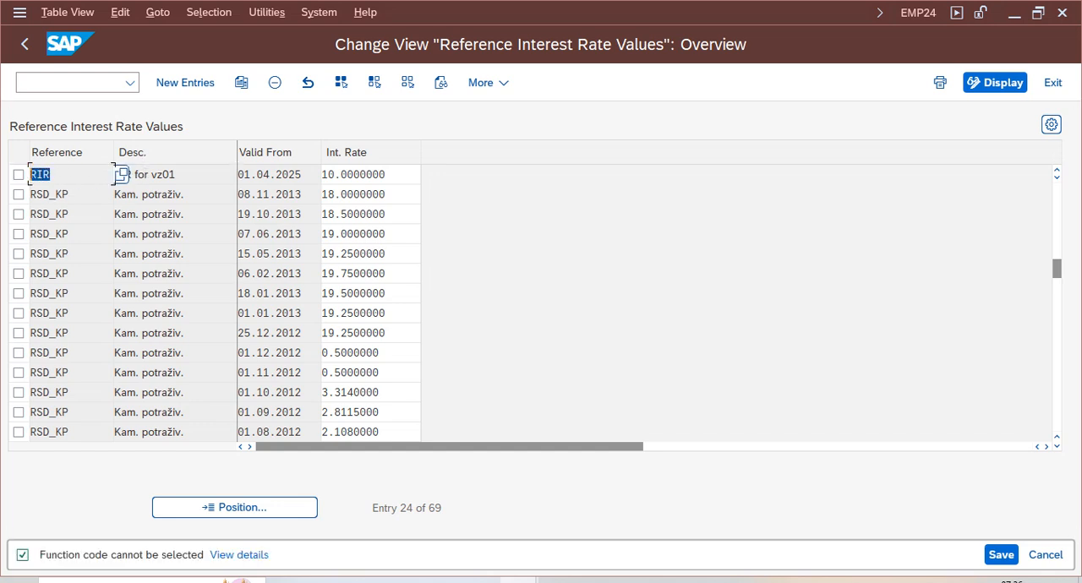
click(186, 180)
drag(206, 175, 40, 178)
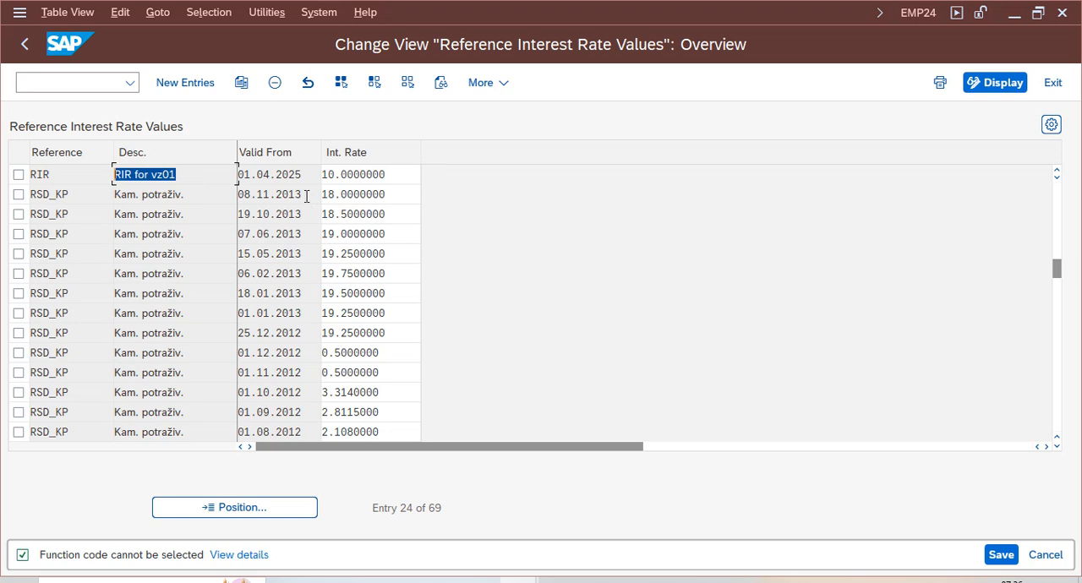
drag(312, 175, 120, 169)
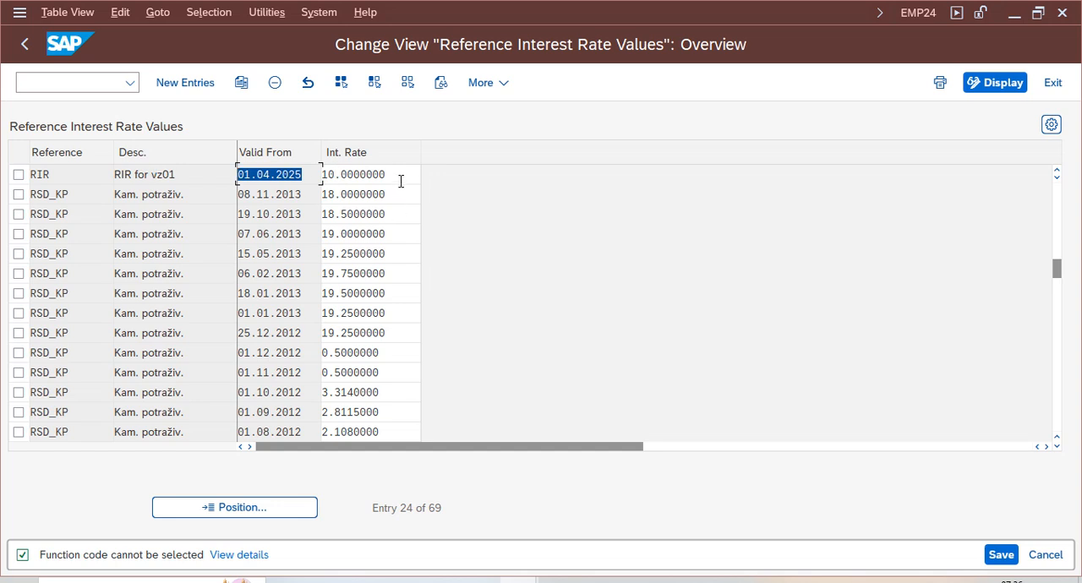
drag(400, 181, 265, 184)
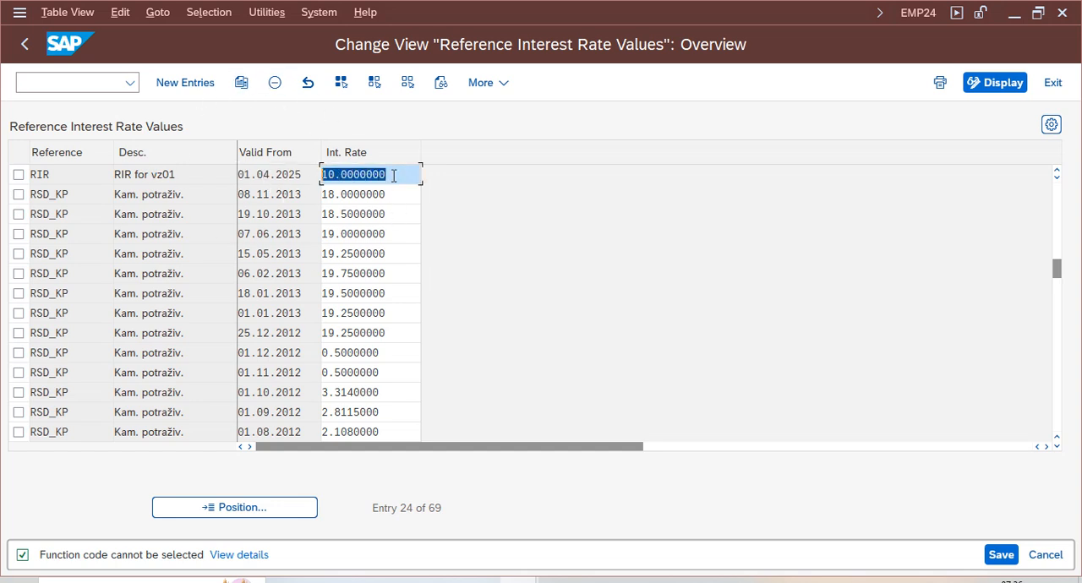
drag(391, 176, 303, 175)
- Open the Enter Time-Dependent Interest Terms activity from the IMG structure and bring up its entry positioning dialog
click(24, 43)
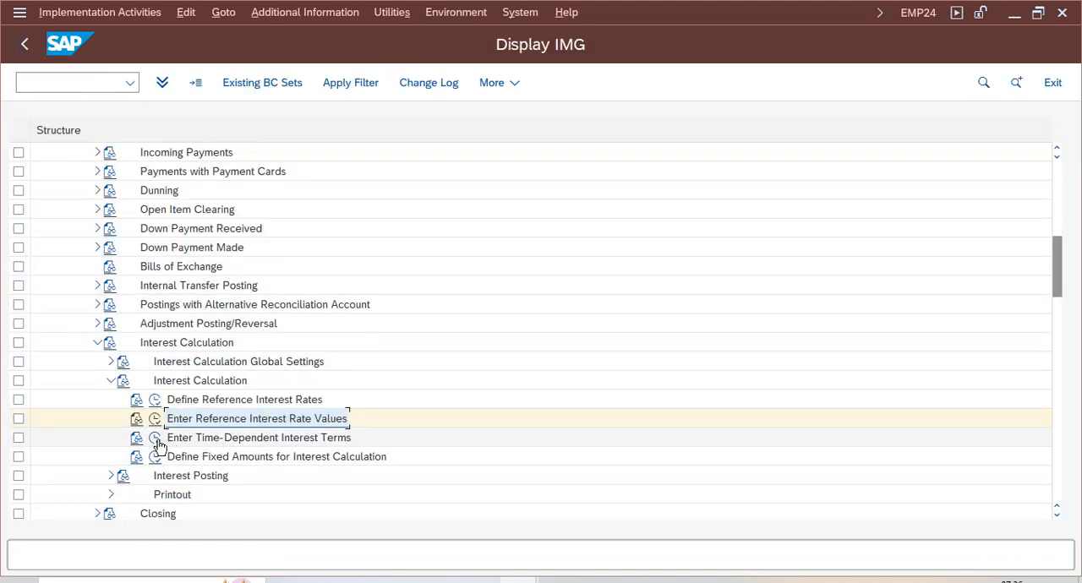
click(258, 441)
click(154, 439)
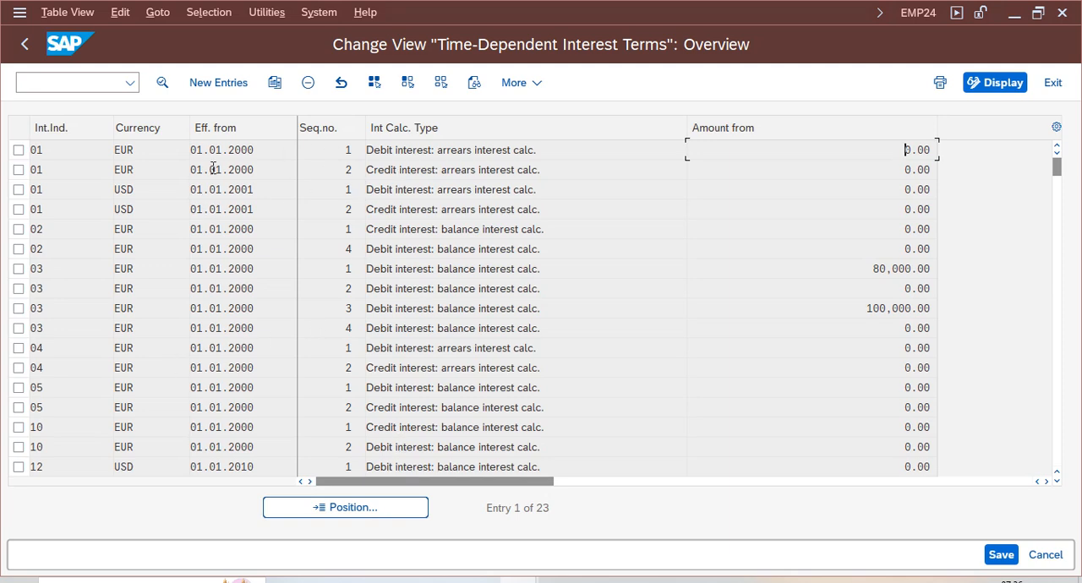
click(345, 511)
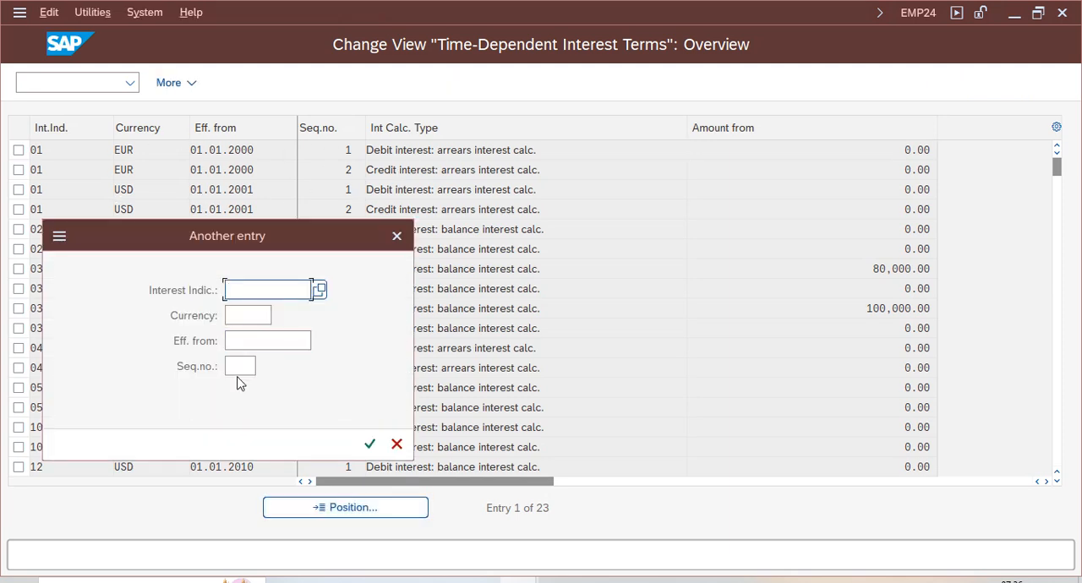
text(v)
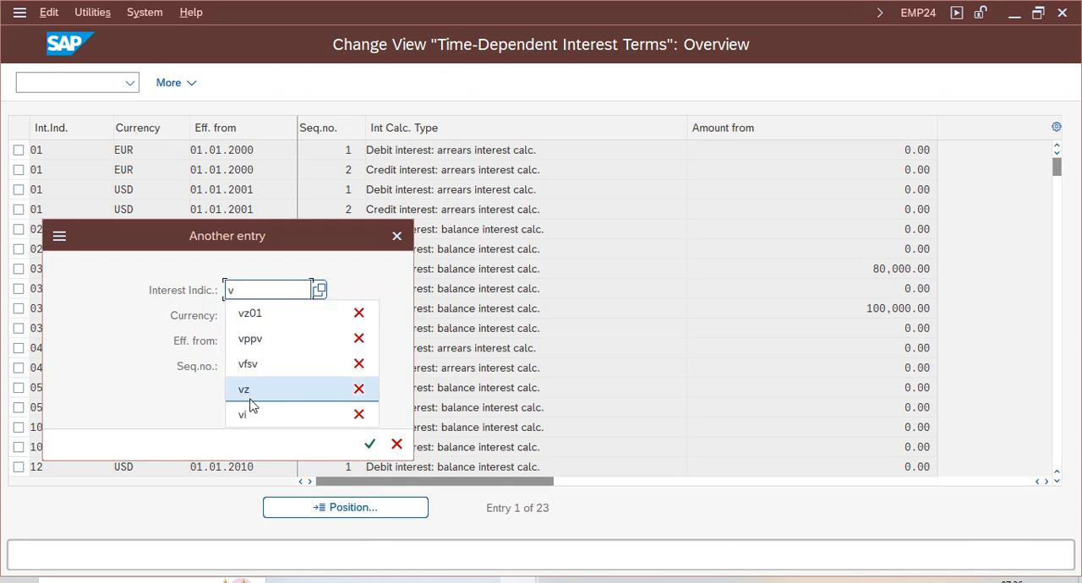
text(k)
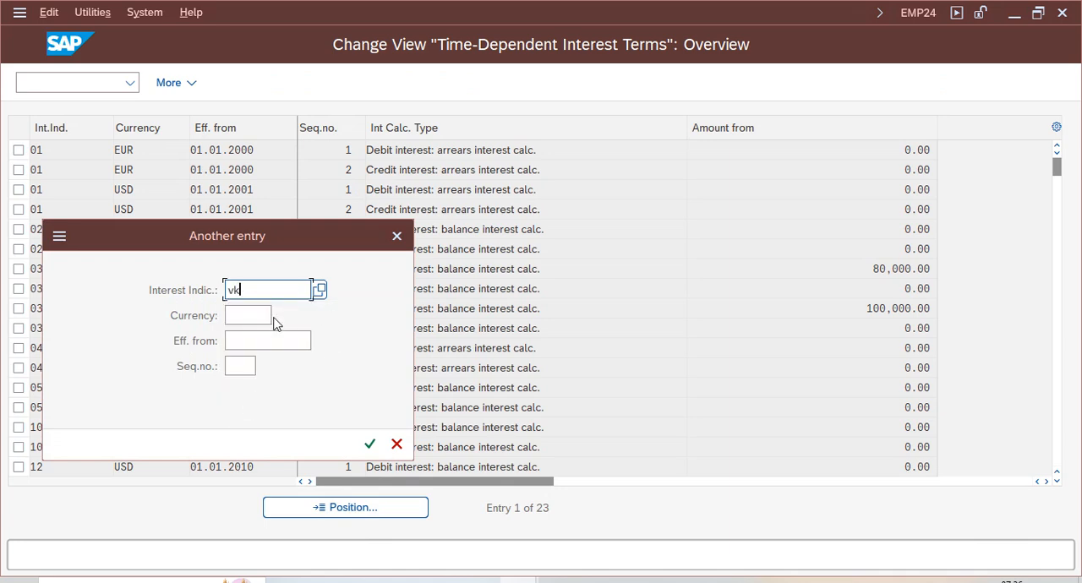
key(BackSpace)
key(BackSpace)
- Choose VZ from the existing interest indicator entries and position the overview on it
click(321, 291)
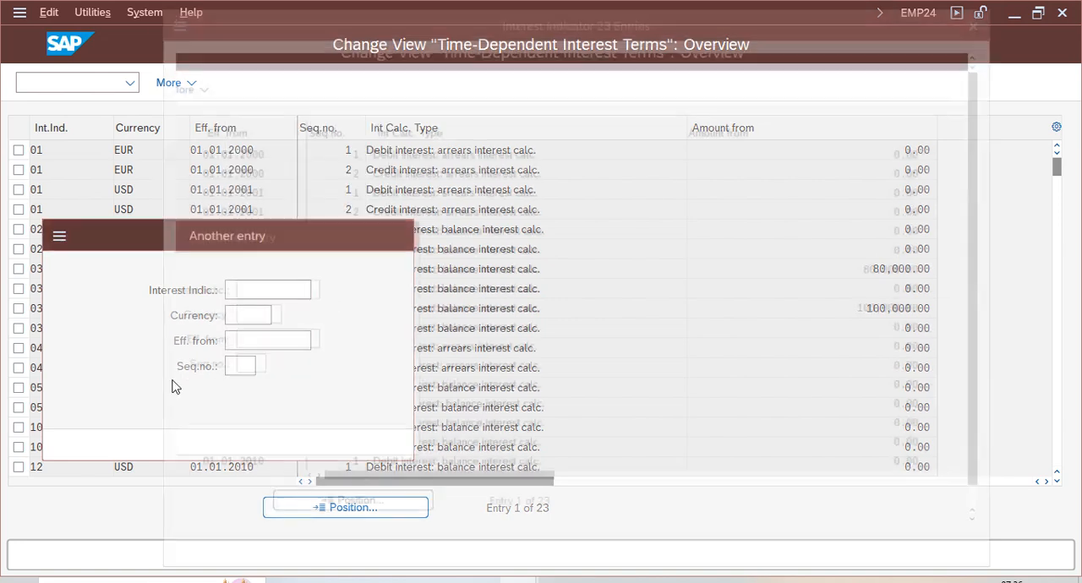
click(257, 481)
scroll(259, 481, down, 10)
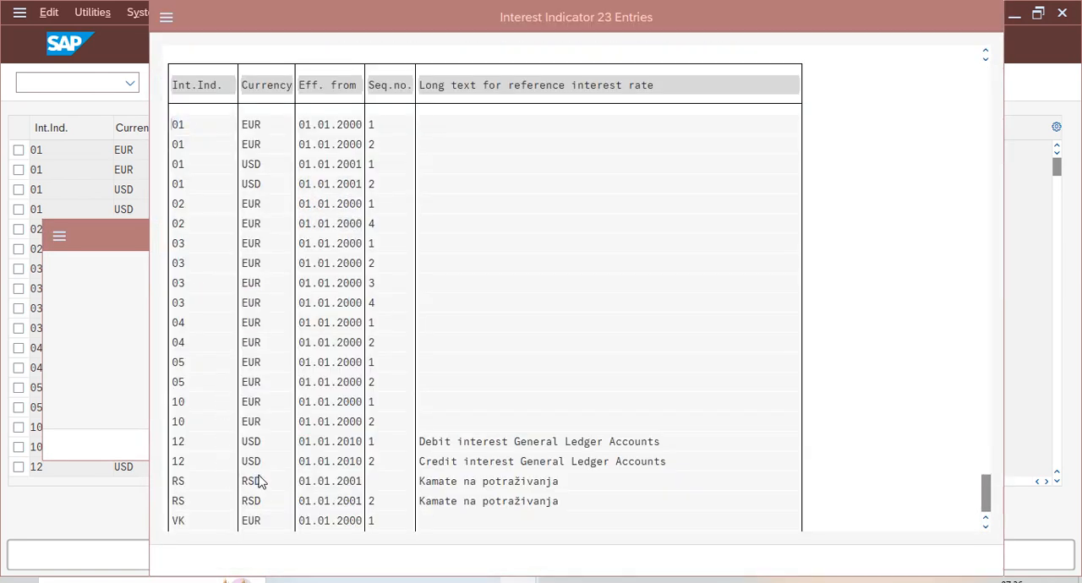
double_click(342, 128)
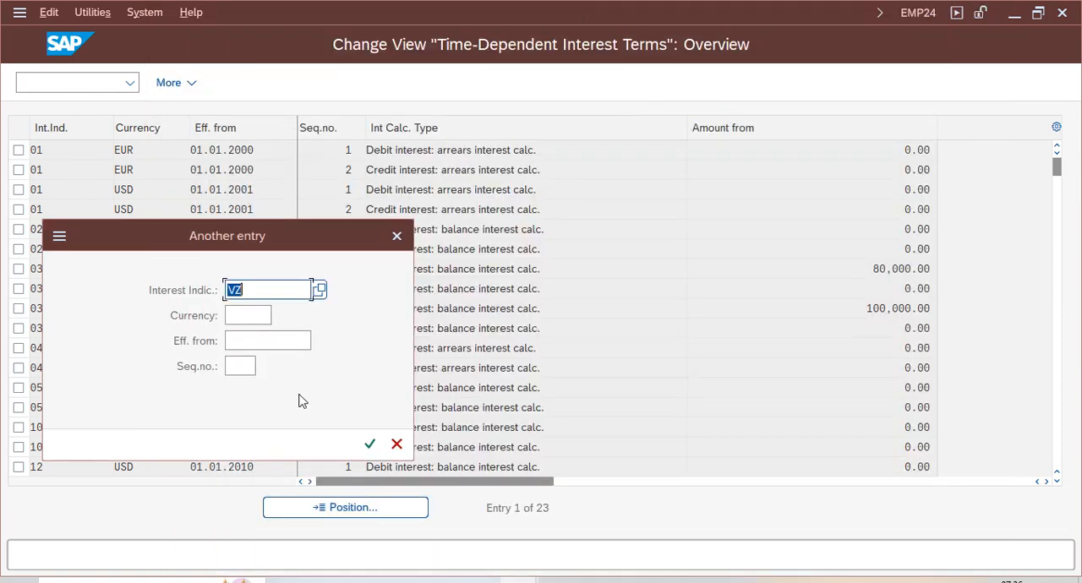
click(369, 444)
- Open the details of the VZ credit interest term with sequential number 2
click(19, 151)
click(19, 170)
double_click(194, 153)
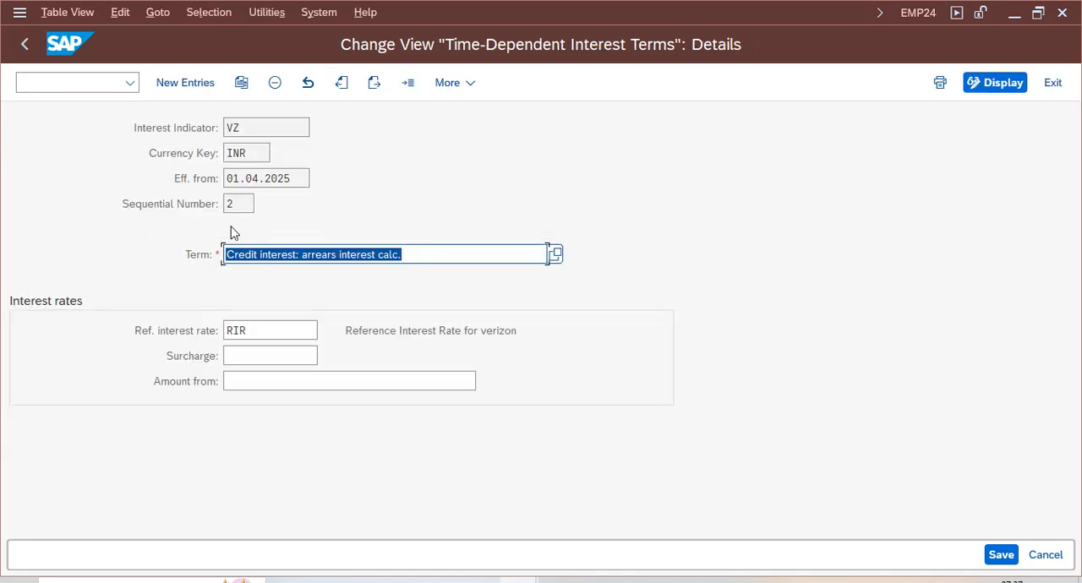
- Review the credit term's interest indicator, currency key, effective date, sequential number, term and reference interest rate
click(245, 128)
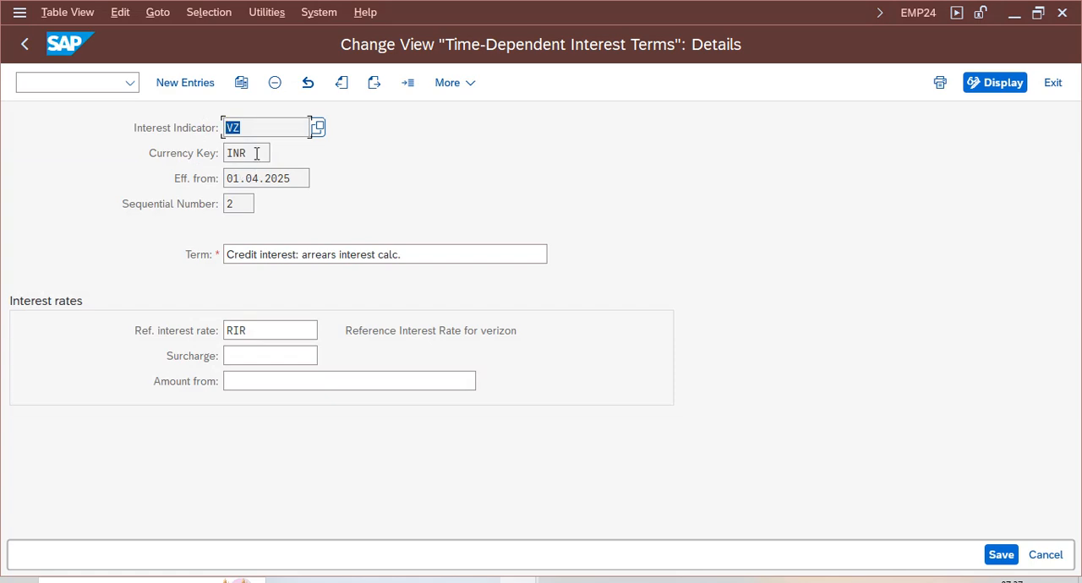
click(256, 154)
click(281, 182)
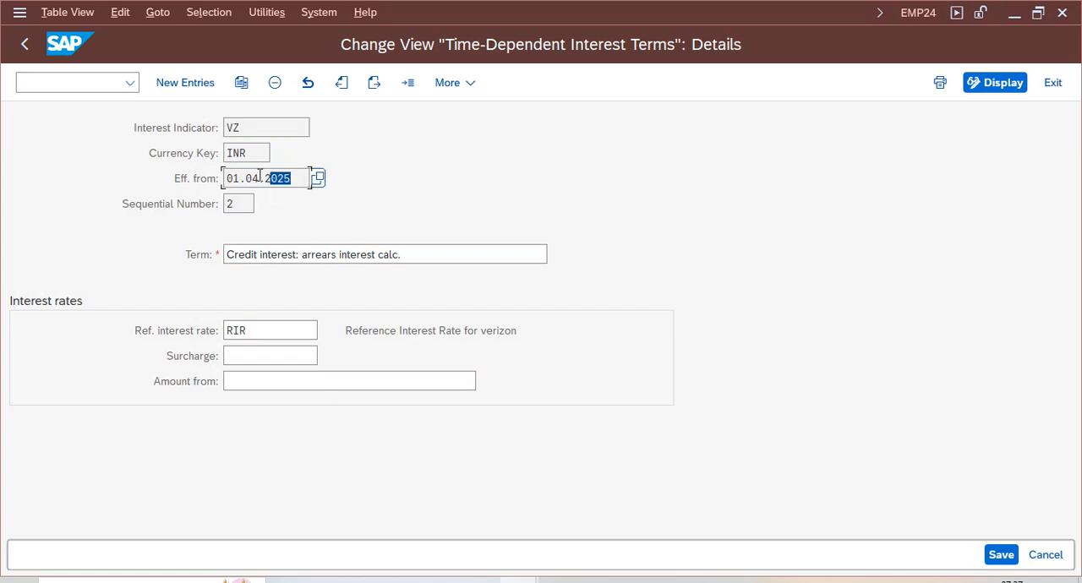
click(246, 204)
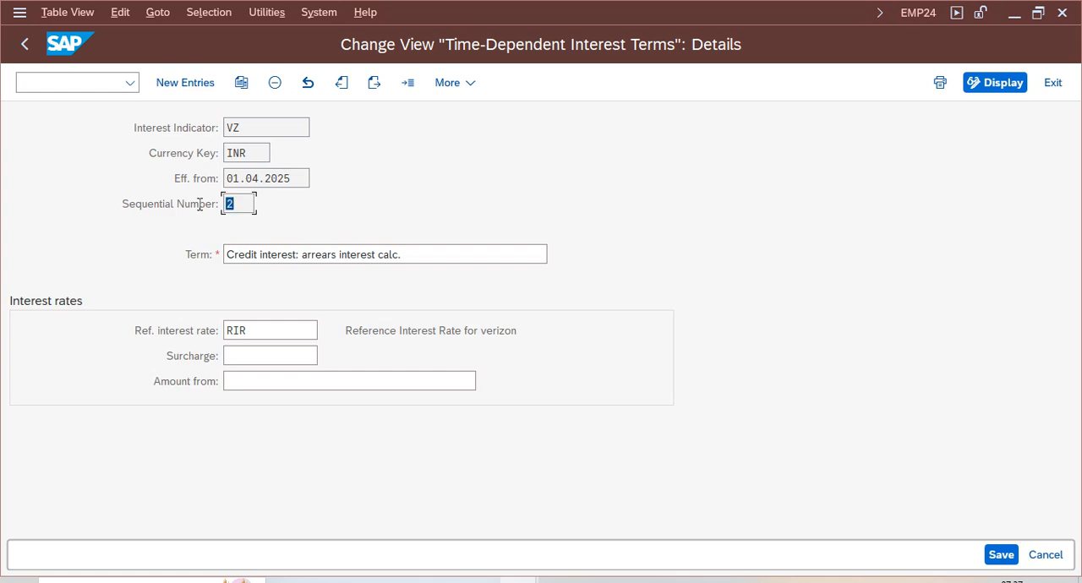
click(498, 255)
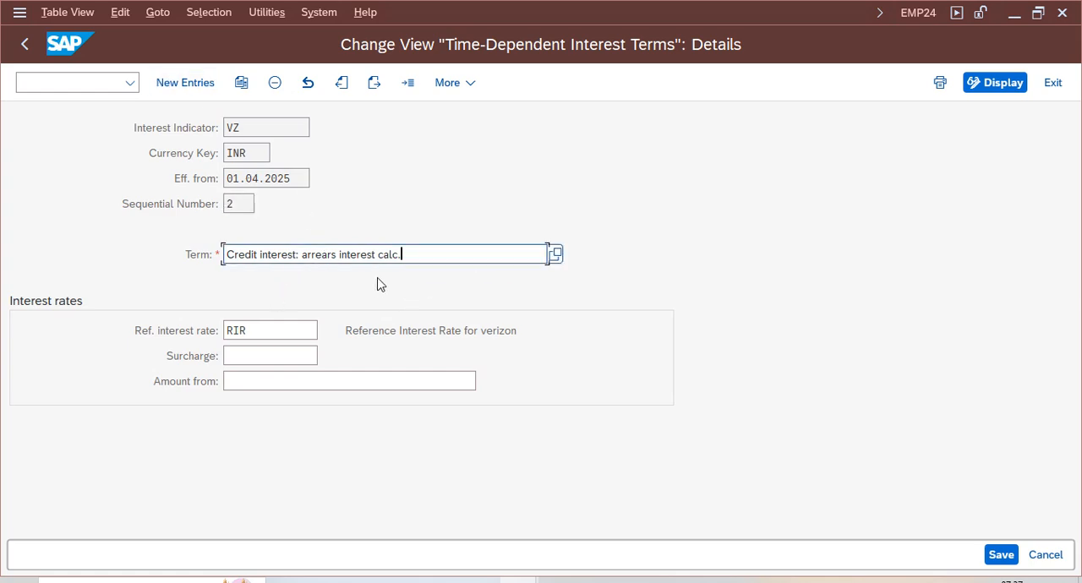
double_click(265, 331)
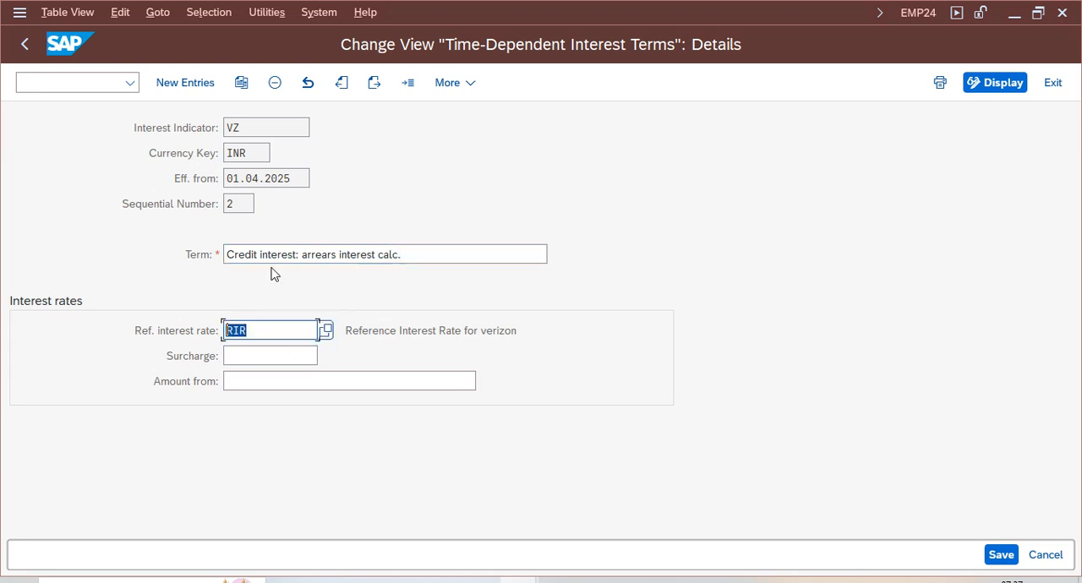
click(262, 324)
drag(259, 331, 214, 330)
- Return to the overview and open the details of the VZ debit interest term with sequential number 1
click(25, 46)
click(18, 170)
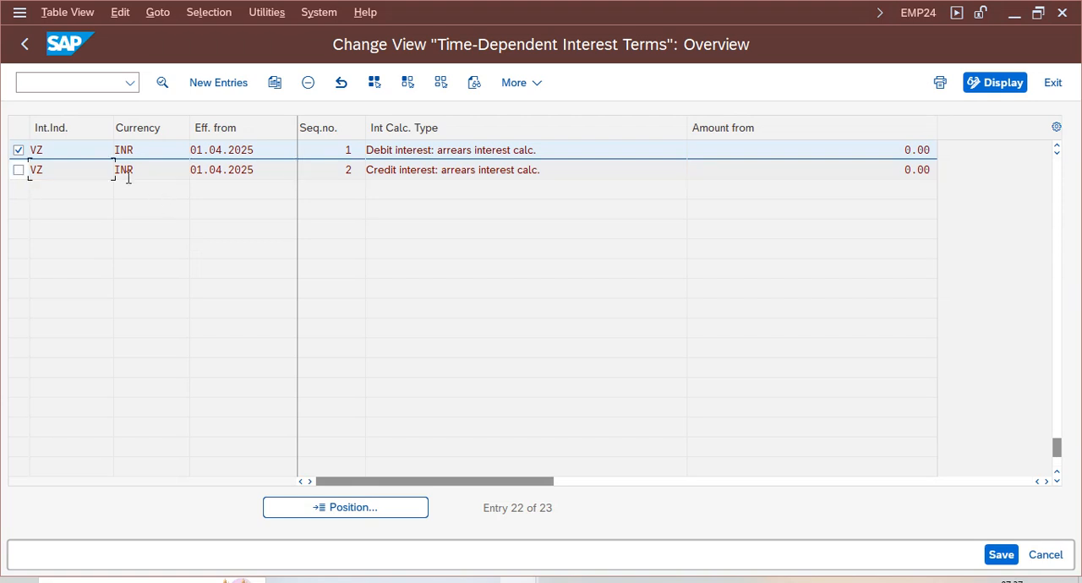
double_click(322, 156)
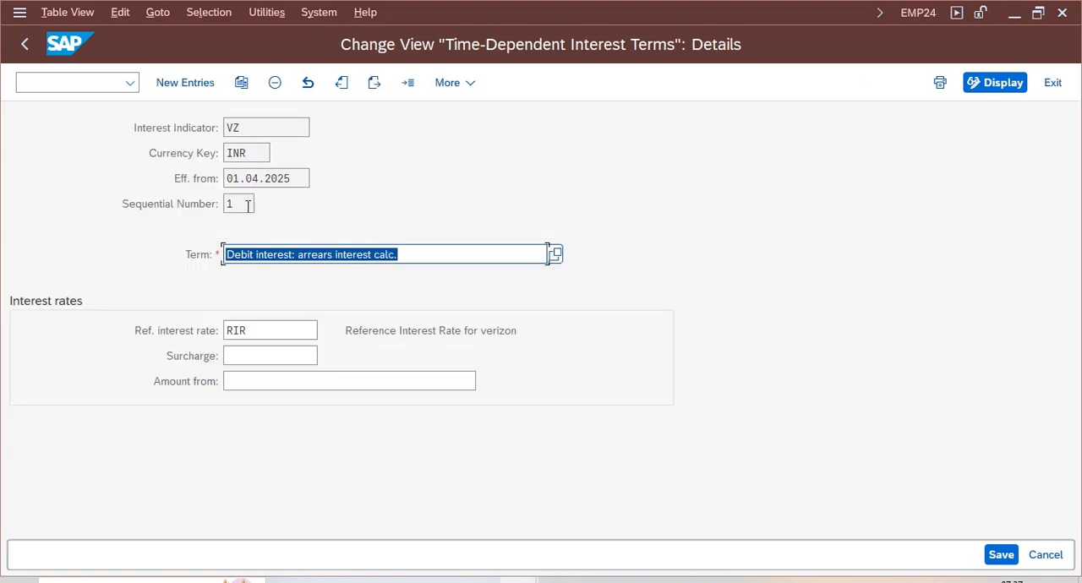
- Review the interest indicator, currency key and remaining key fields of the VZ debit interest term
drag(246, 126, 205, 129)
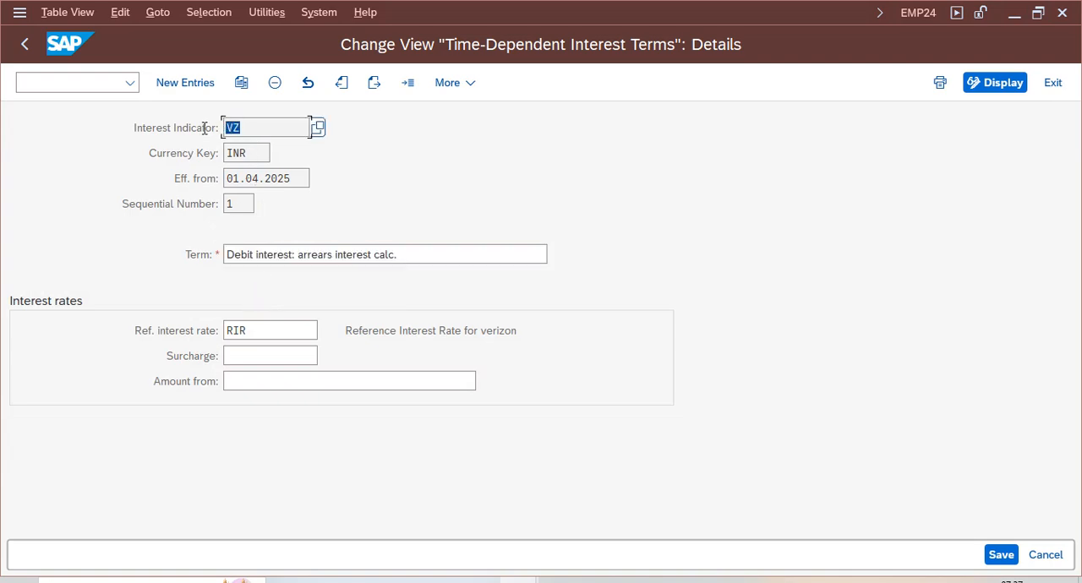
drag(260, 159, 189, 173)
key(Tab)
key(Tab)
- Return to the IMG structure and open the Account Determination for Item Interest Calculation (AR) activity under Interest Posting
click(25, 49)
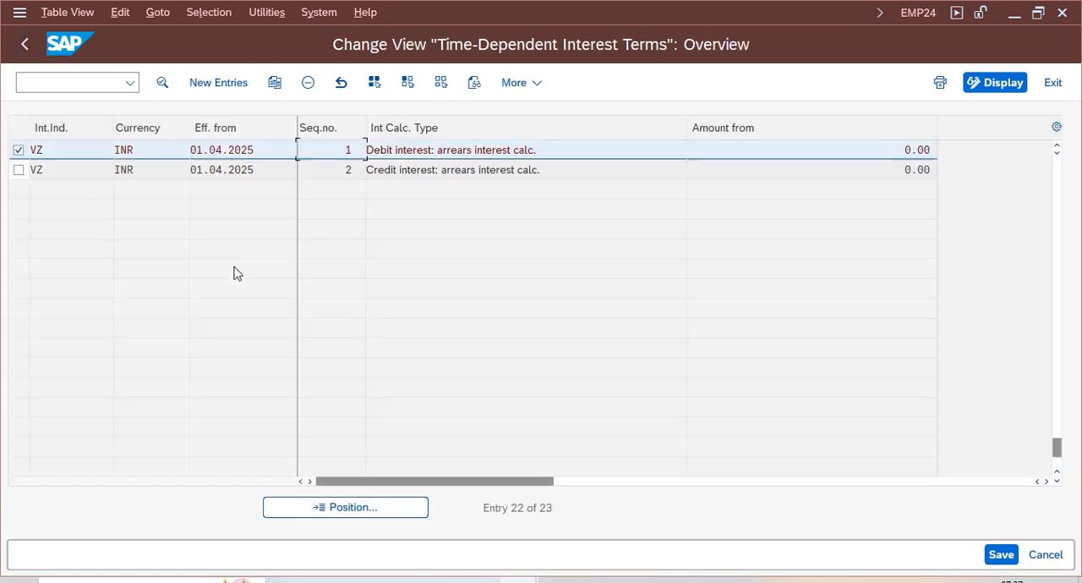
key(F3)
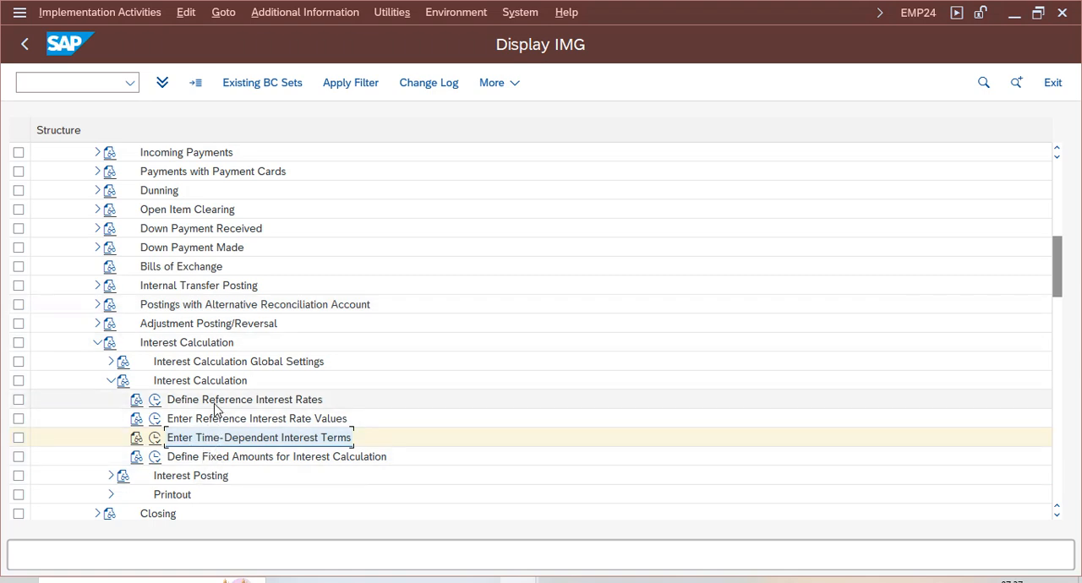
click(110, 380)
click(111, 399)
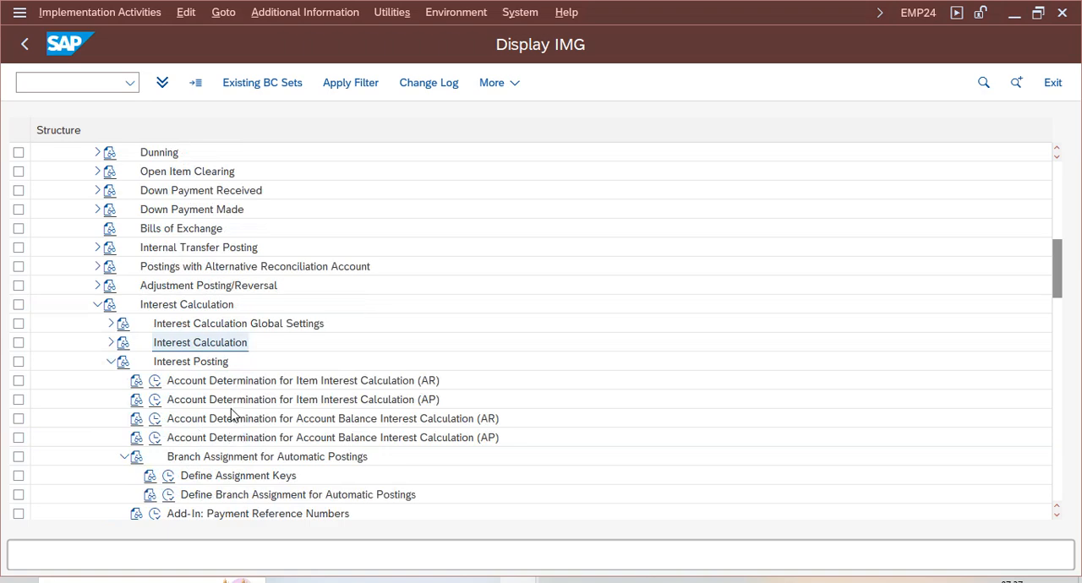
click(155, 381)
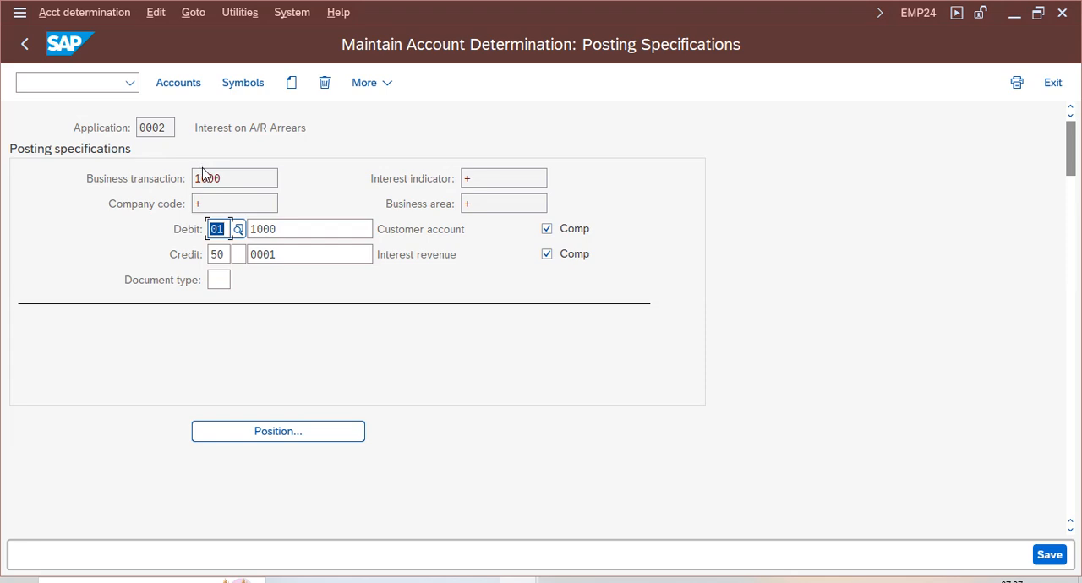
- Review the application and the credit-side account symbol in the A/R interest posting specifications
double_click(168, 126)
drag(308, 132, 176, 124)
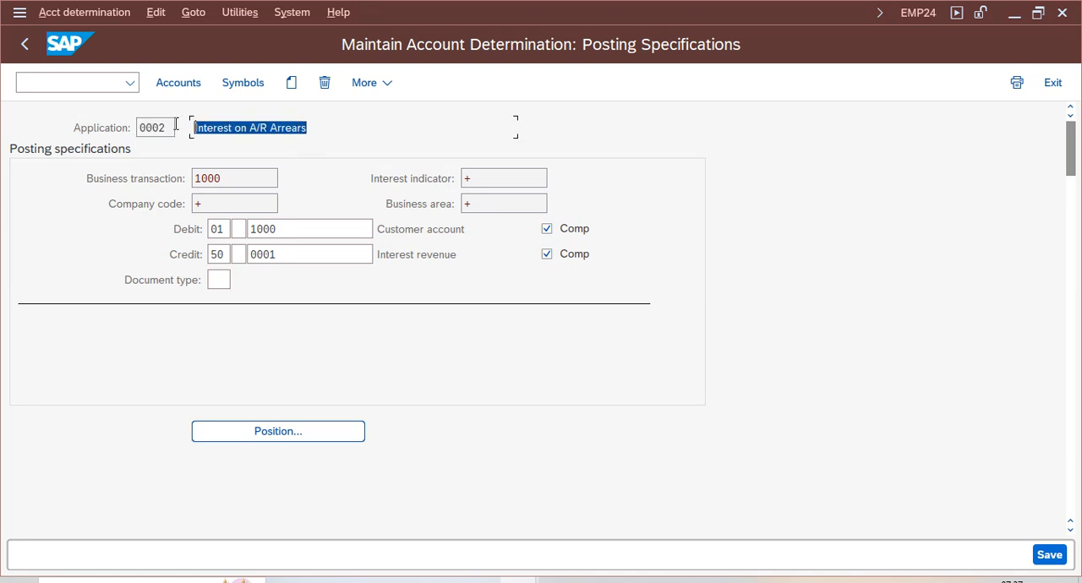
click(280, 251)
- Open the account assignments of the A/R interest posting specifications for chart of accounts VCOA
click(180, 85)
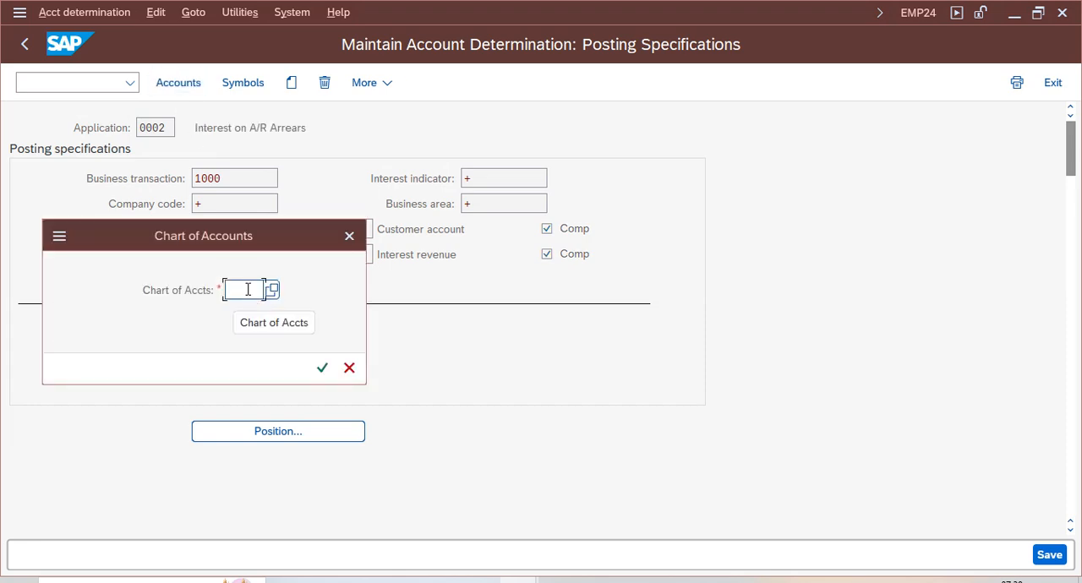
text(vcoa)
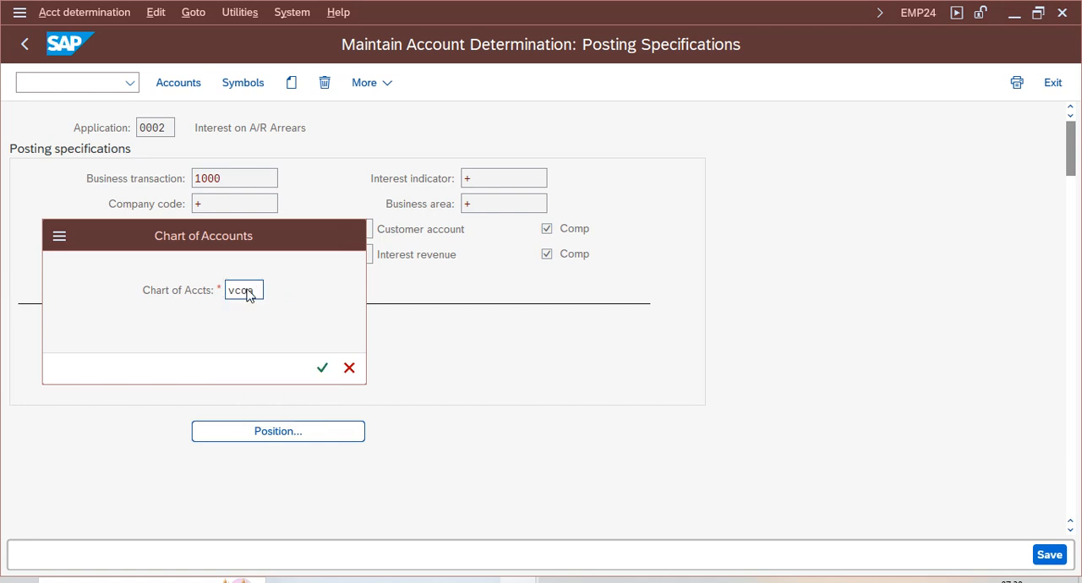
key(Return)
- Look up the description of account symbol 0001 in the value list and check the G/L account assigned to it
click(71, 230)
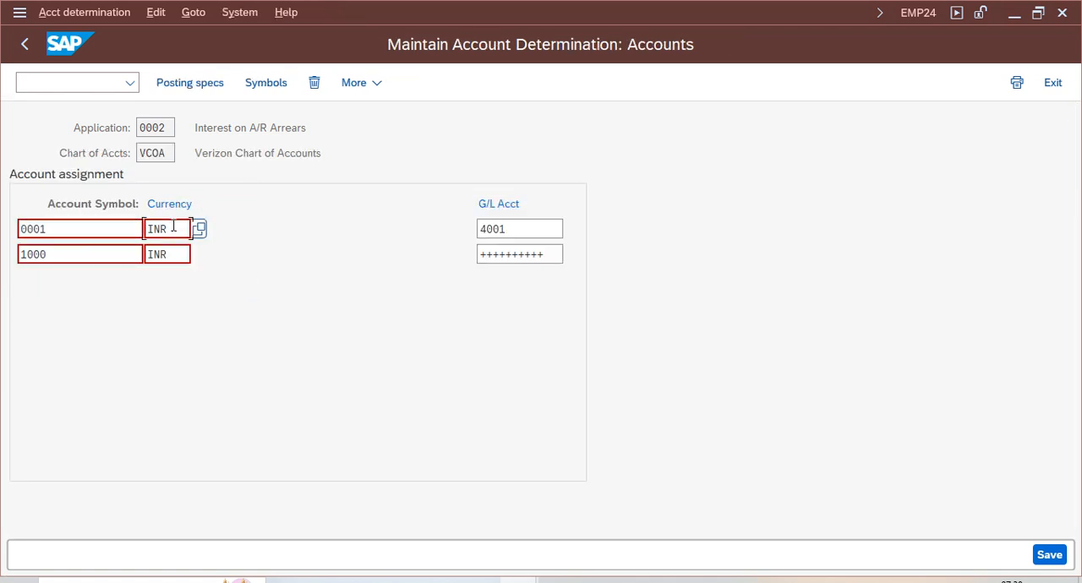
click(153, 229)
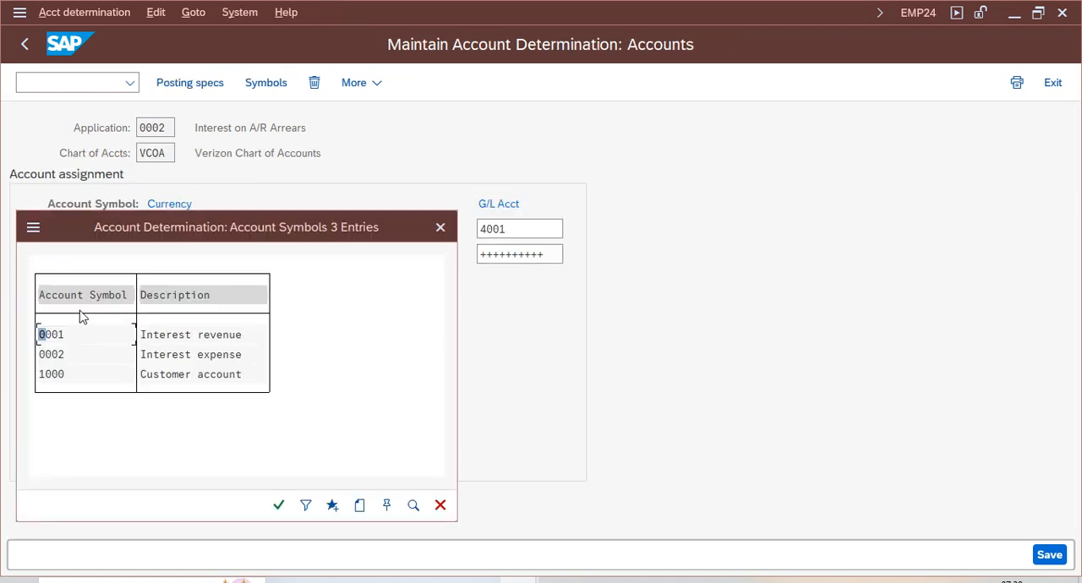
click(222, 336)
drag(232, 229, 511, 203)
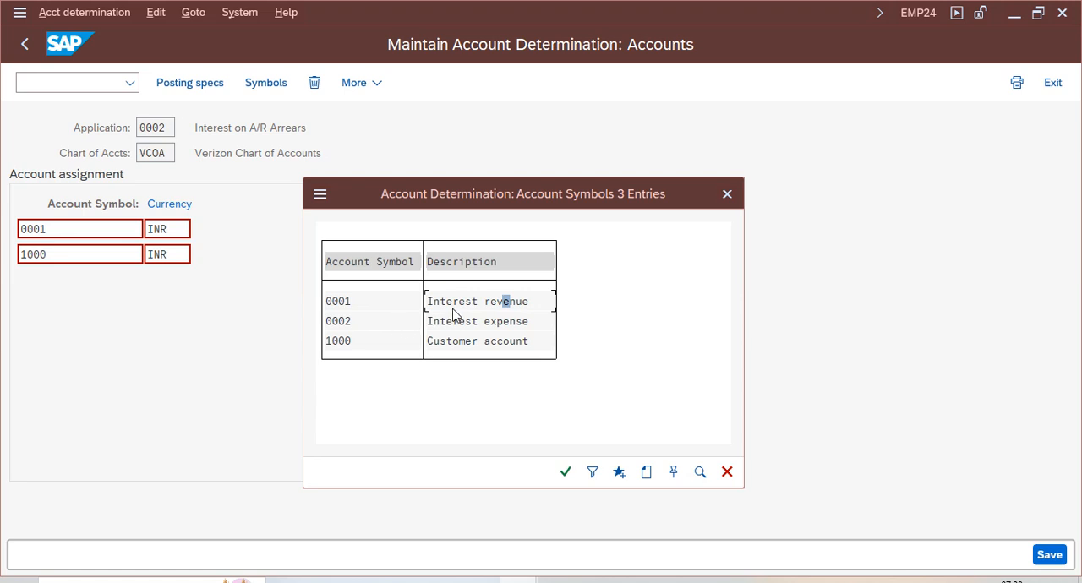
drag(491, 199, 621, 188)
click(561, 290)
click(472, 291)
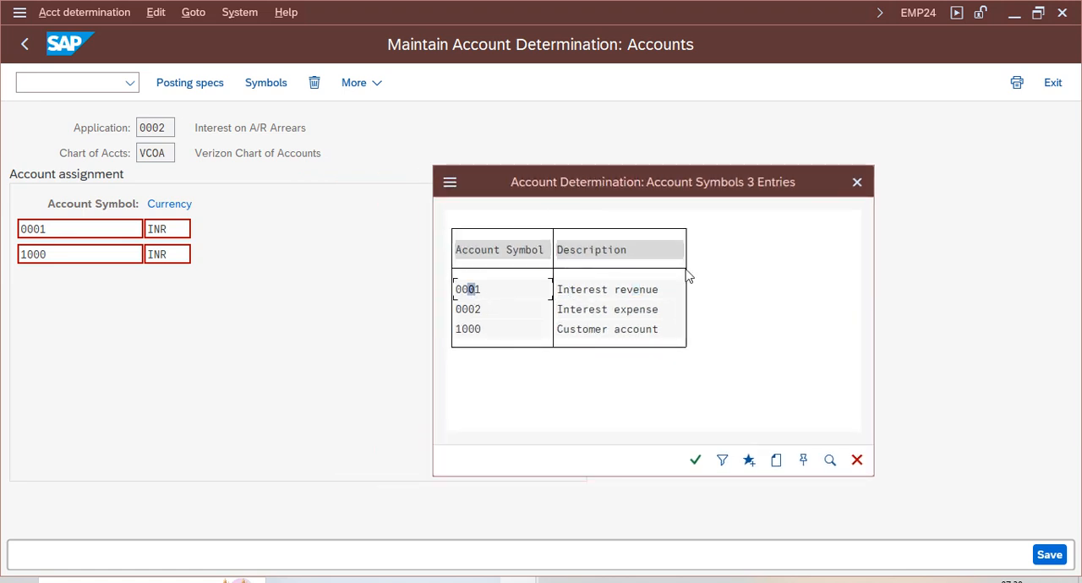
click(856, 182)
key(Tab)
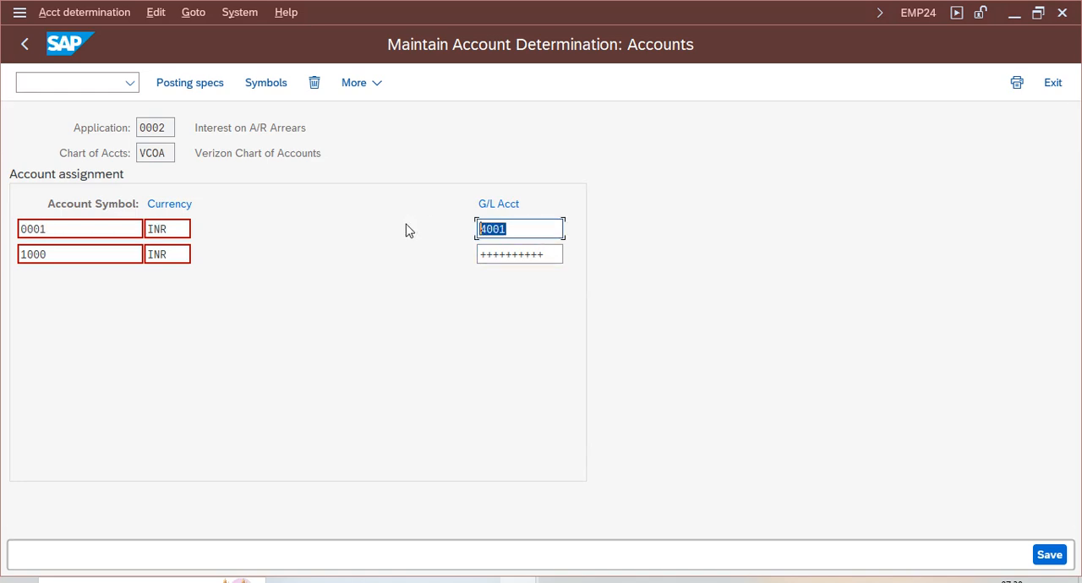
- Look up the description of account symbol 1000 in the value list and close the list
click(19, 253)
click(150, 254)
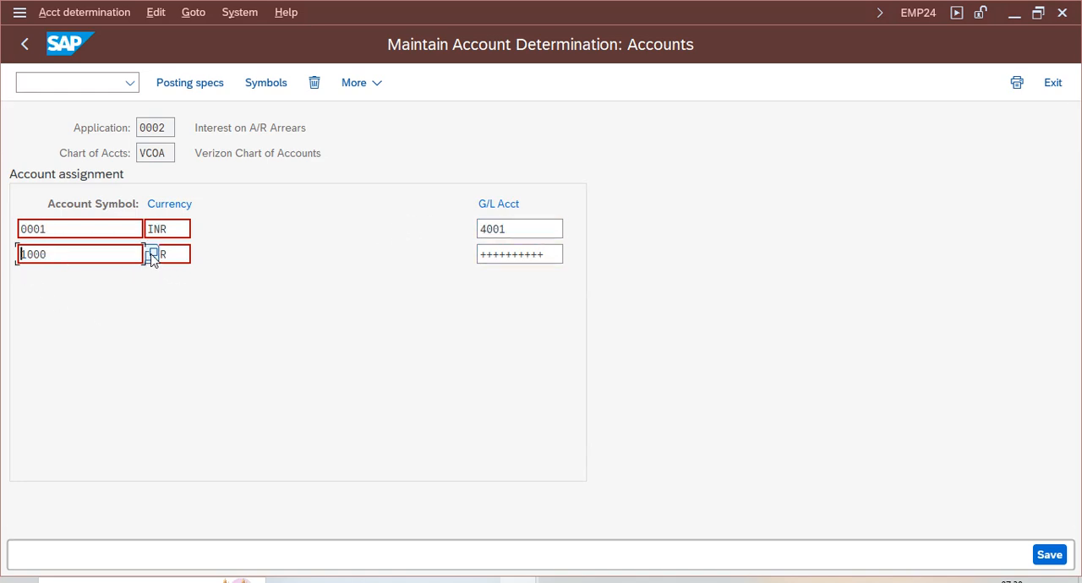
click(180, 397)
drag(143, 254, 618, 227)
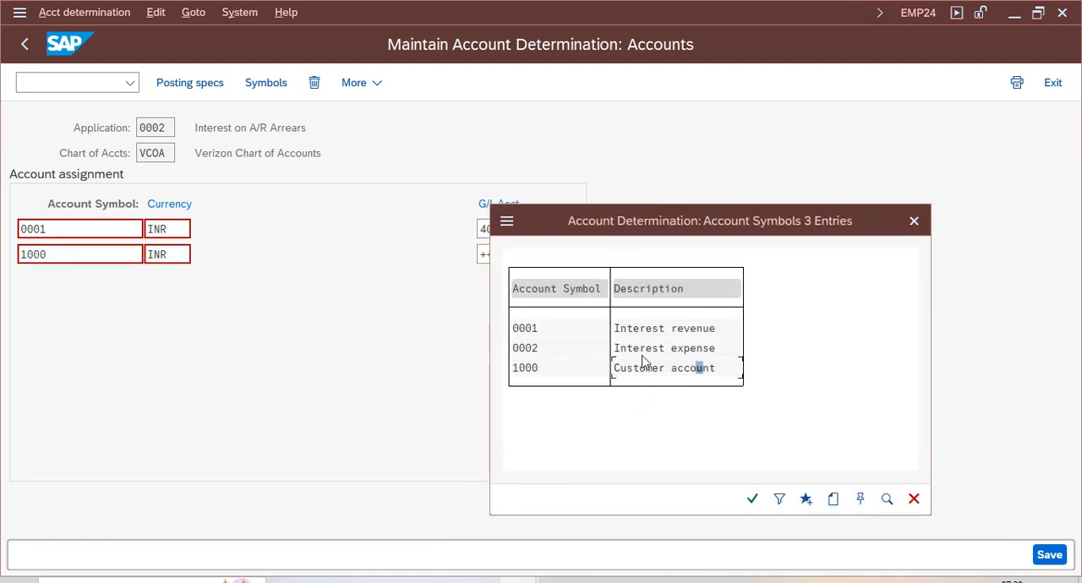
click(914, 221)
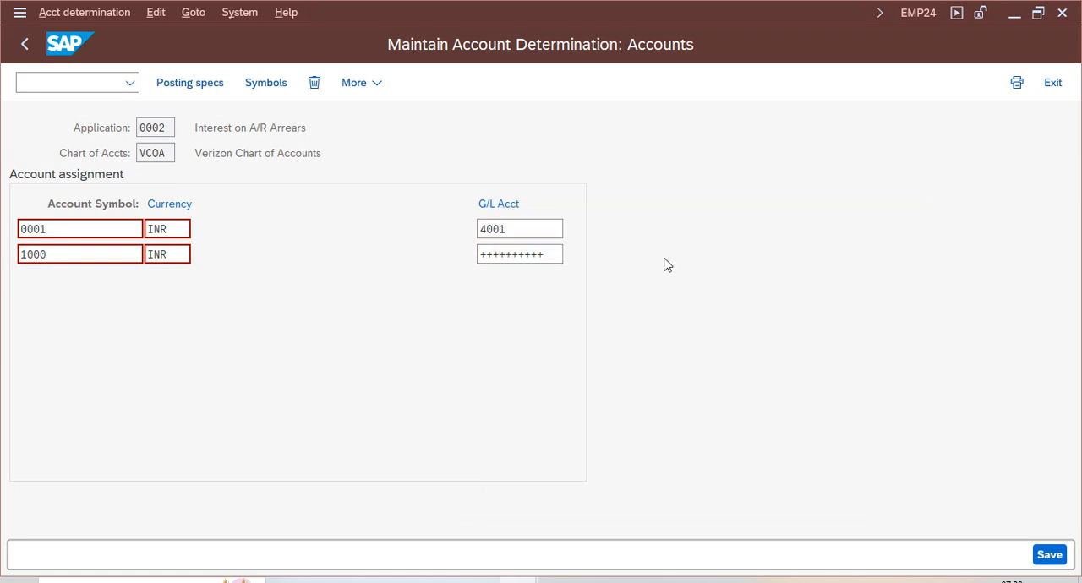
- Examine the G/L account entry of symbol 1000 and return to the IMG structure
drag(555, 254, 418, 261)
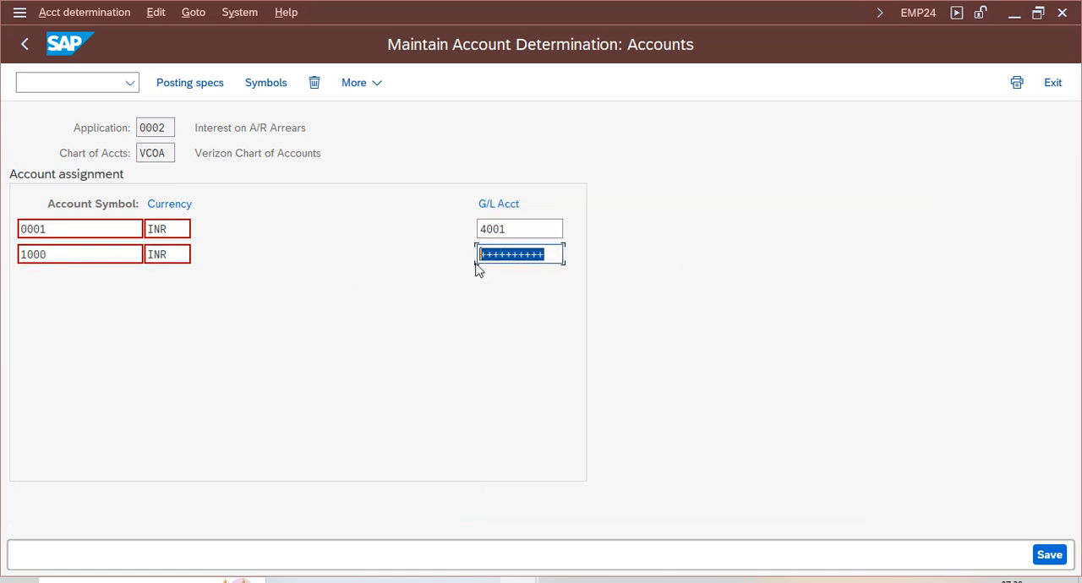
click(531, 257)
drag(556, 251, 394, 250)
click(25, 45)
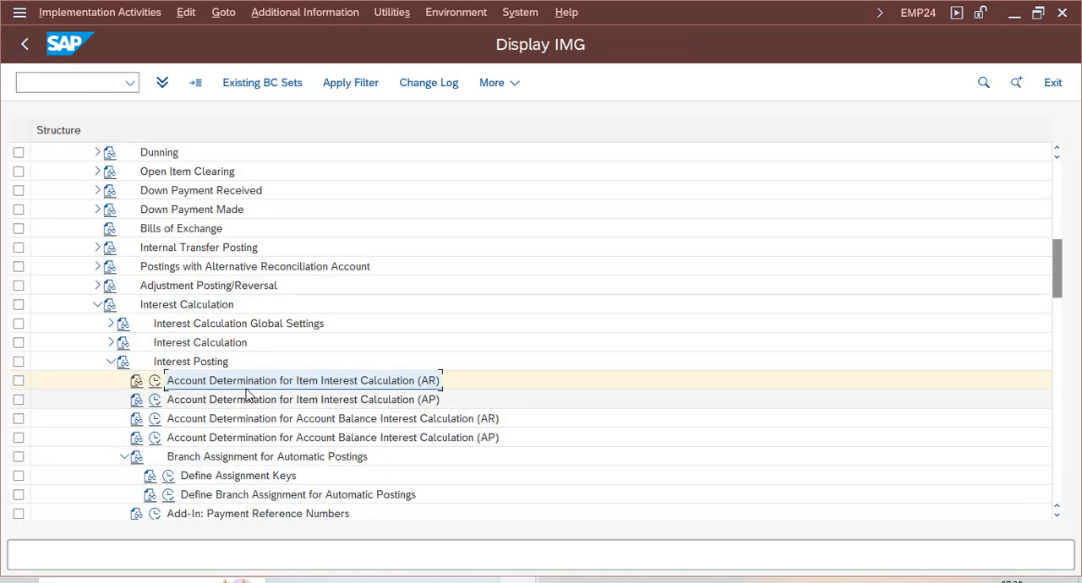
- Open the Maintain Business Partner transaction, search for the prefilled business partner number and display the partner found
drag(1067, 277, 1057, 284)
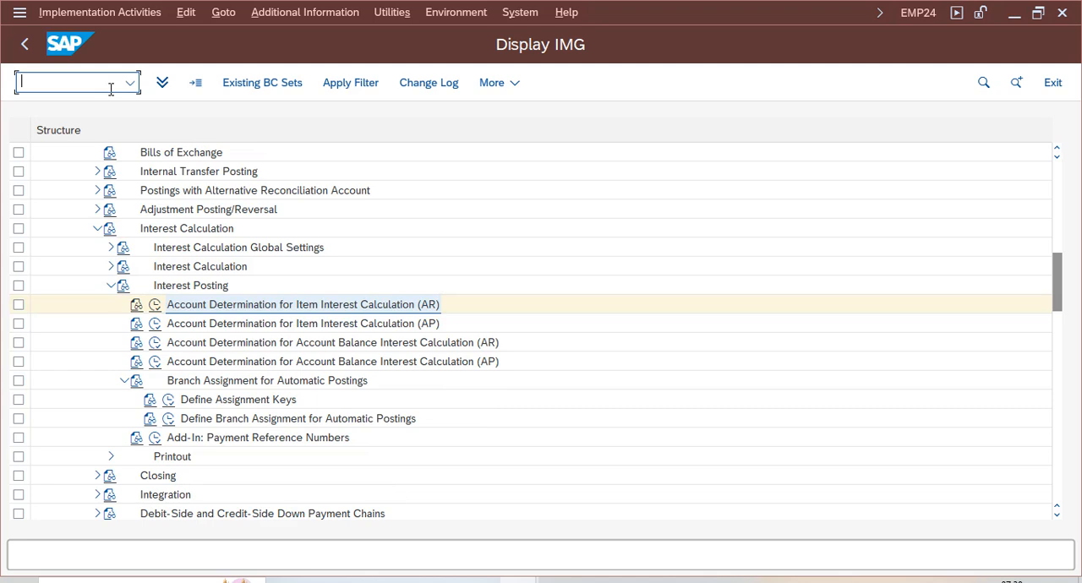
key(Return)
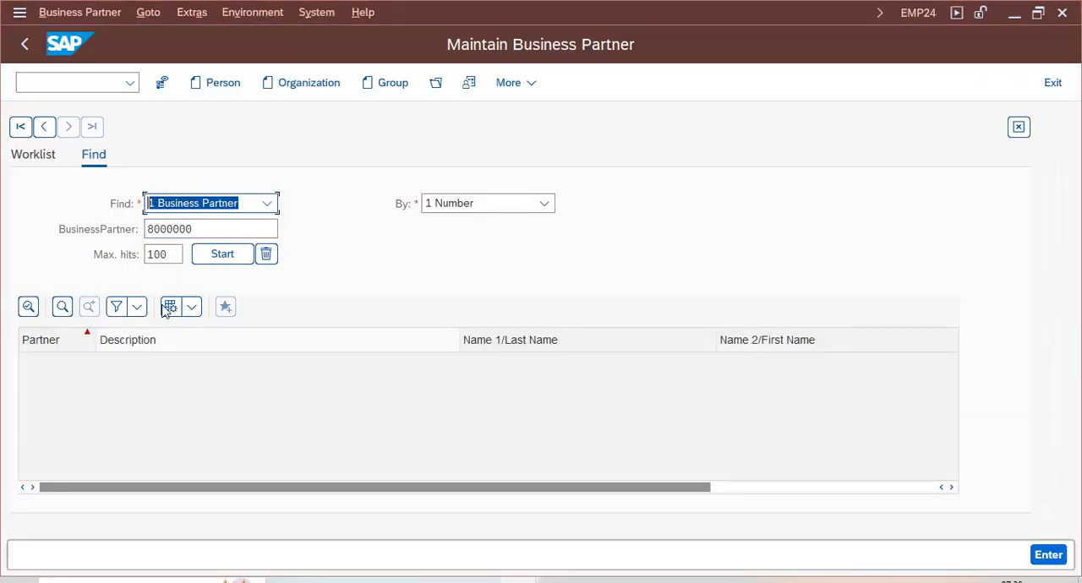
click(223, 254)
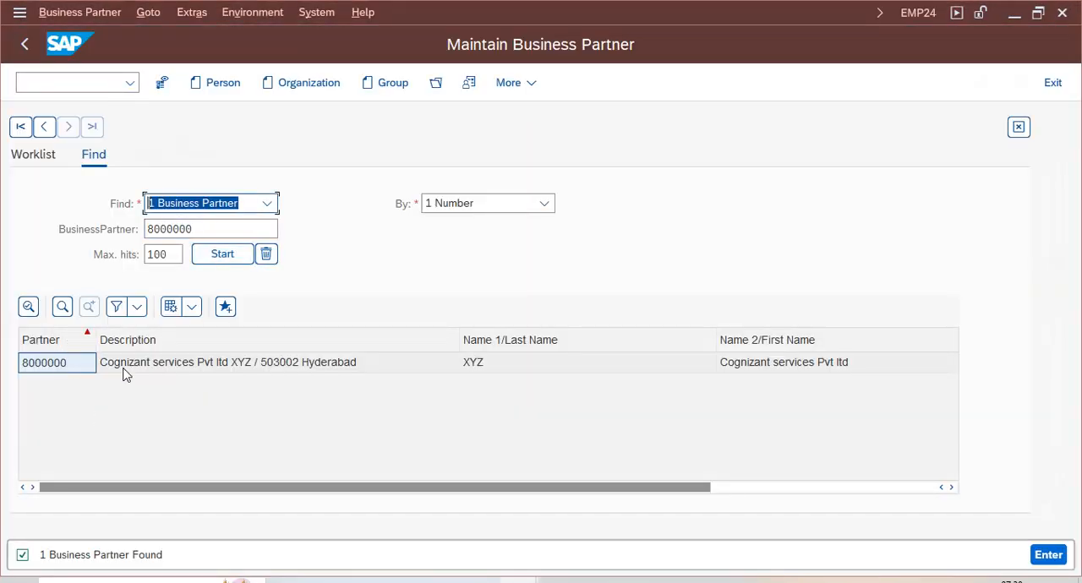
click(123, 373)
double_click(90, 370)
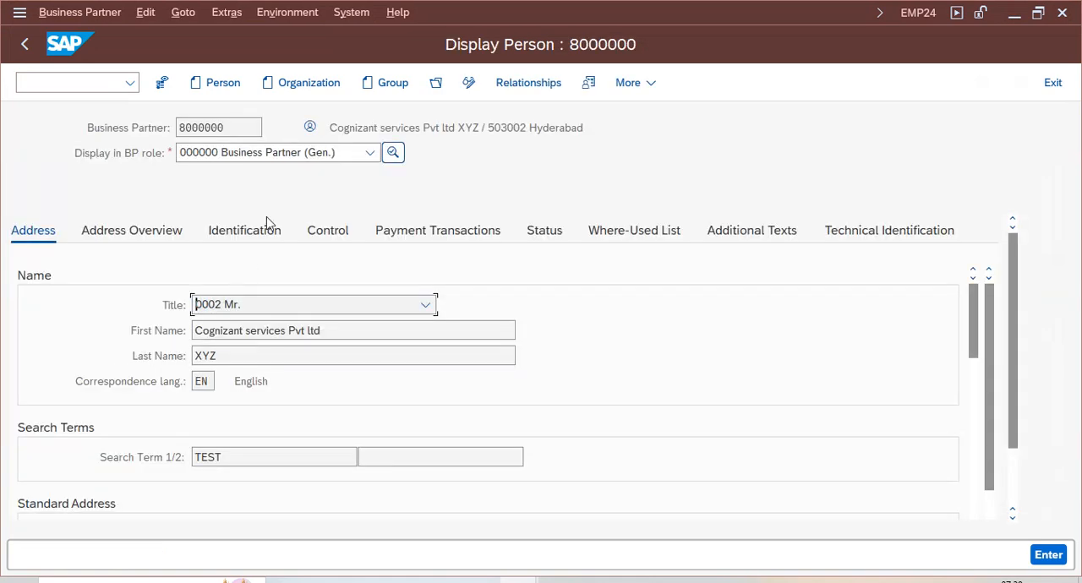
- Check the roles listed for the displayed business partner and switch the record to change mode
click(369, 152)
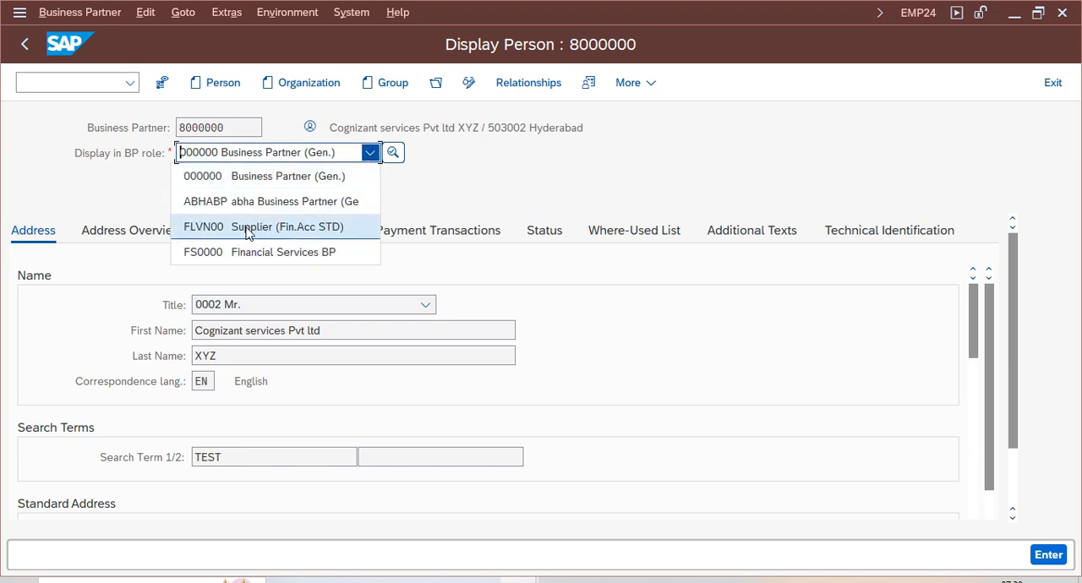
click(465, 176)
click(468, 83)
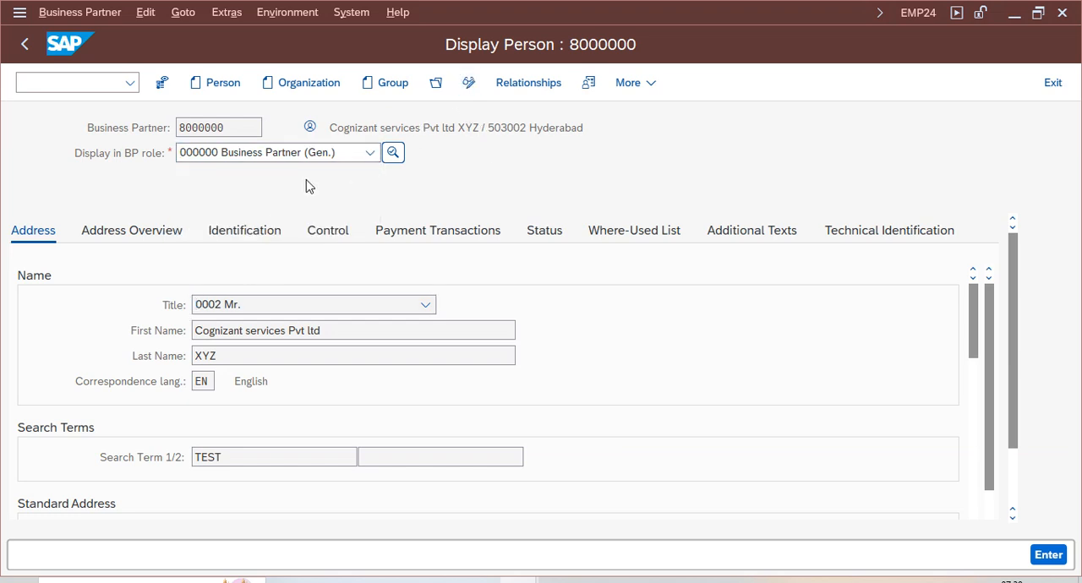
- Select the FLCU01 Customer_STD role for the business partner
click(369, 152)
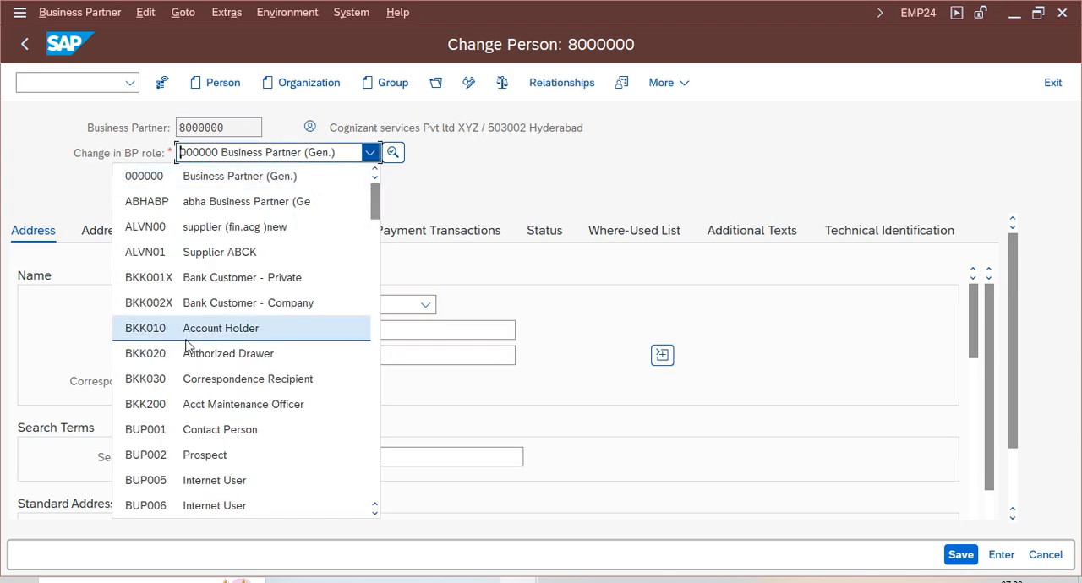
drag(375, 208, 377, 282)
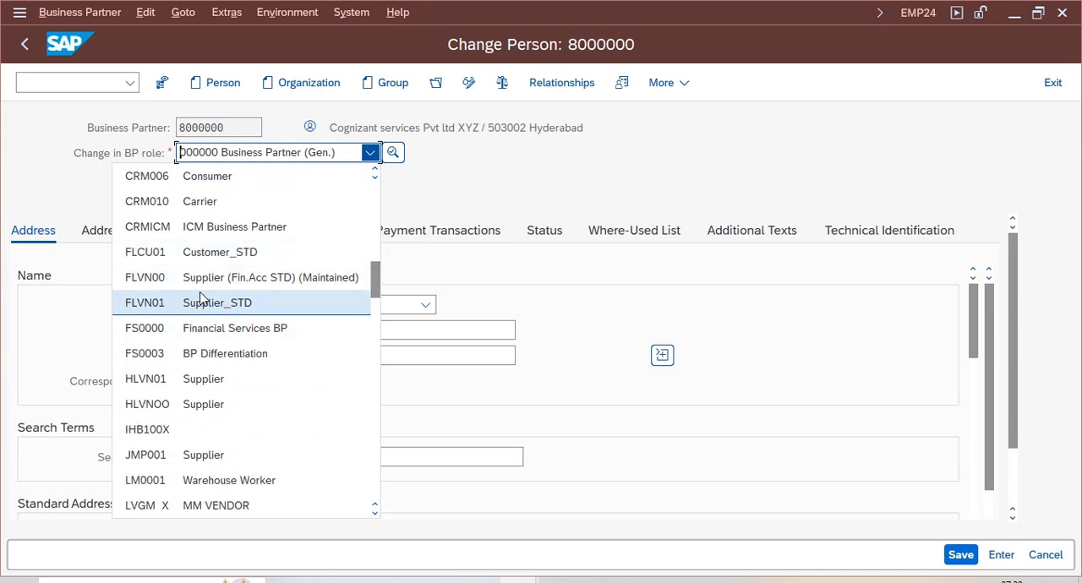
drag(377, 291, 378, 282)
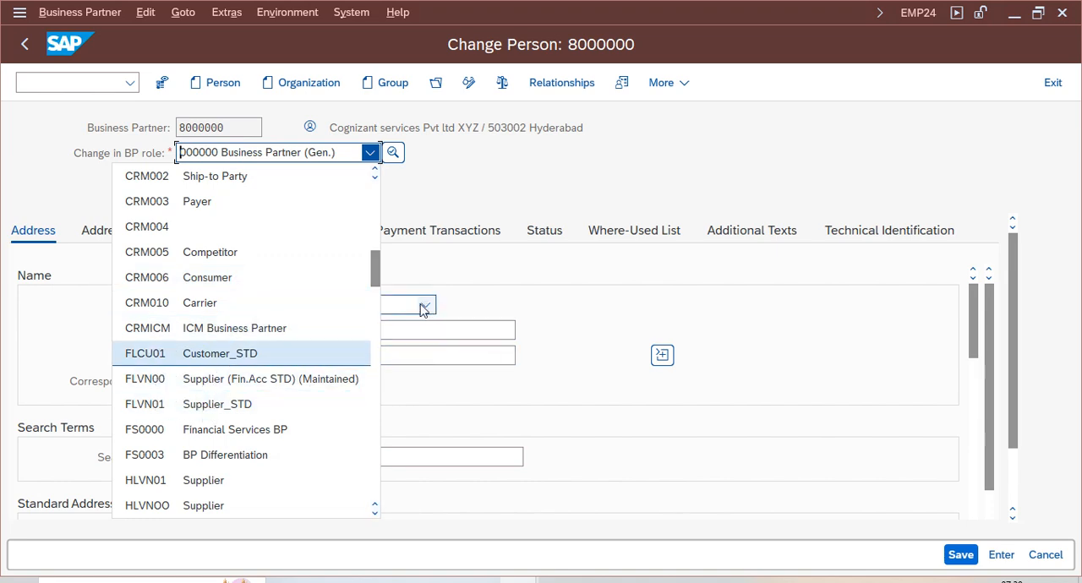
drag(376, 279, 376, 270)
drag(378, 244, 377, 282)
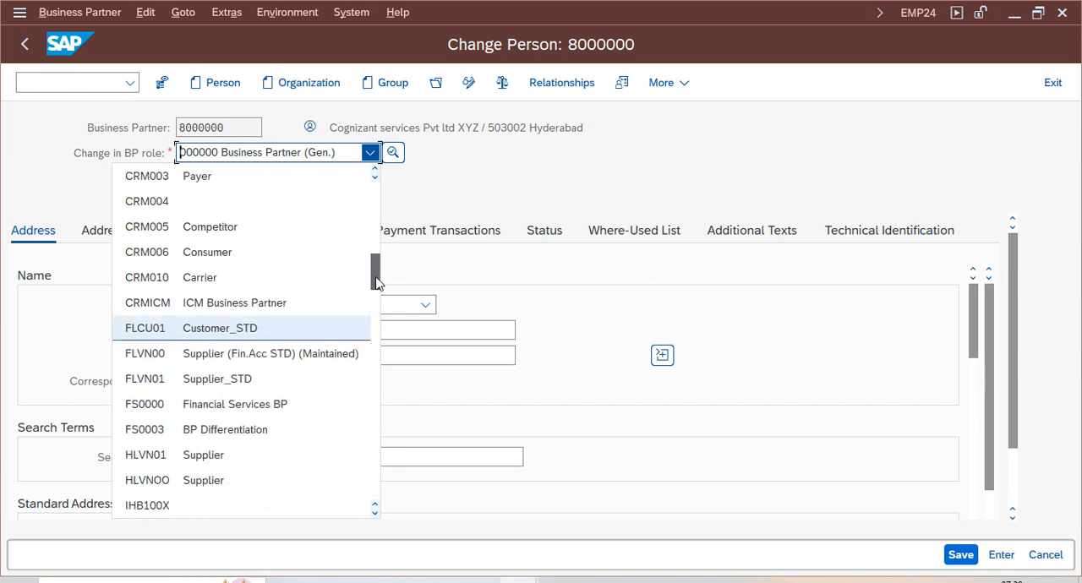
scroll(207, 309, down, 1)
click(207, 306)
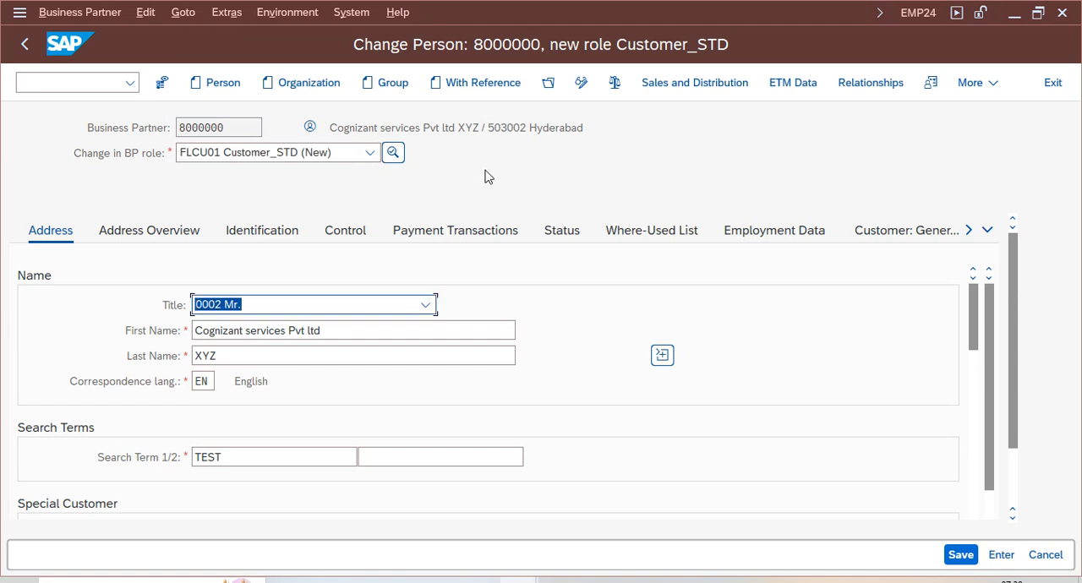
- Browse the business partner role list again to compare the customer and supplier roles
click(369, 152)
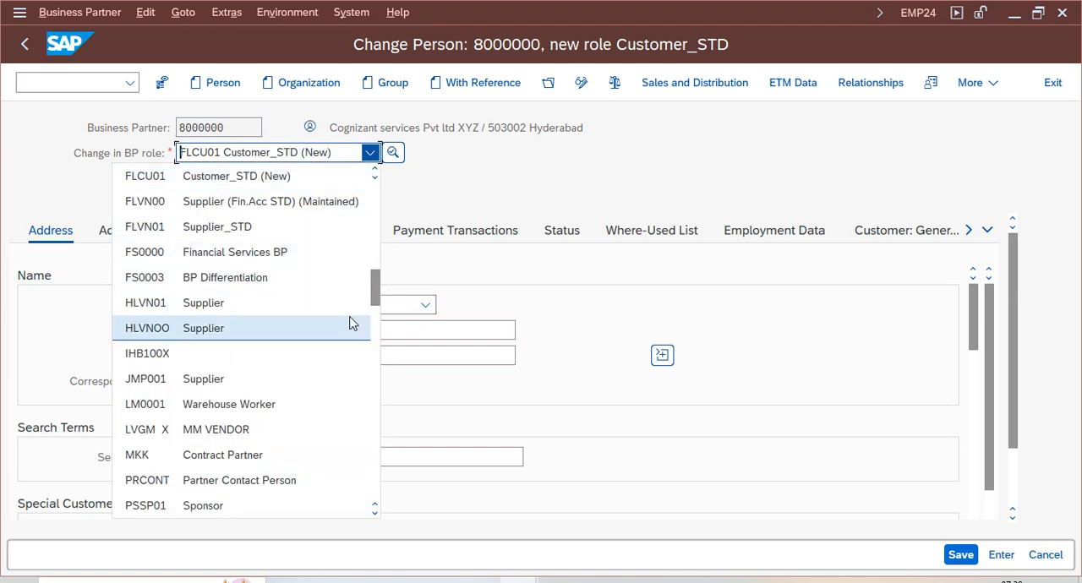
scroll(375, 296, up, 1)
drag(374, 289, 398, 293)
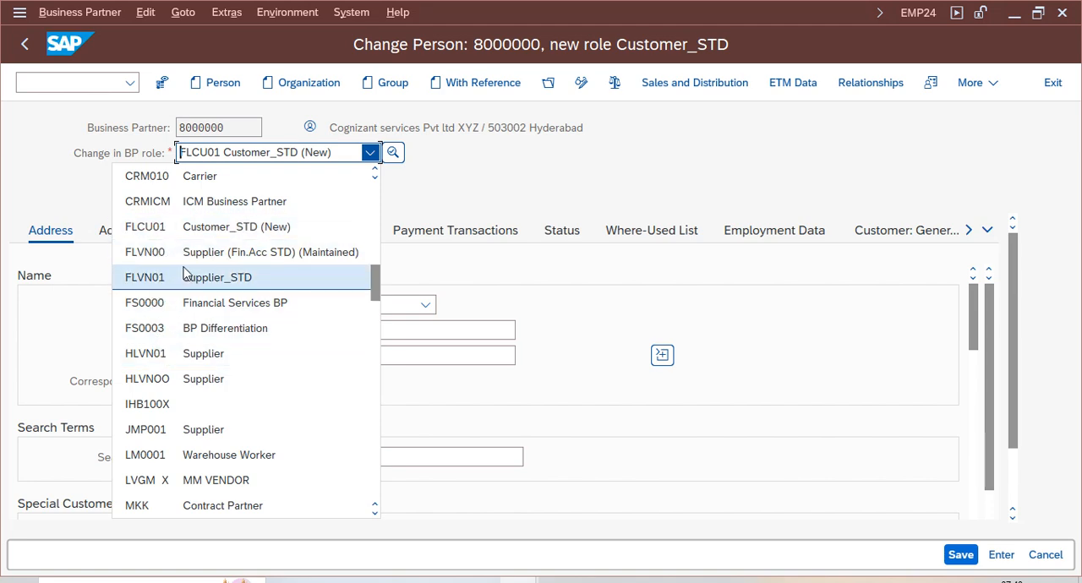
- Load table BUT000 with its selection criteria in General Table Display
click(73, 557)
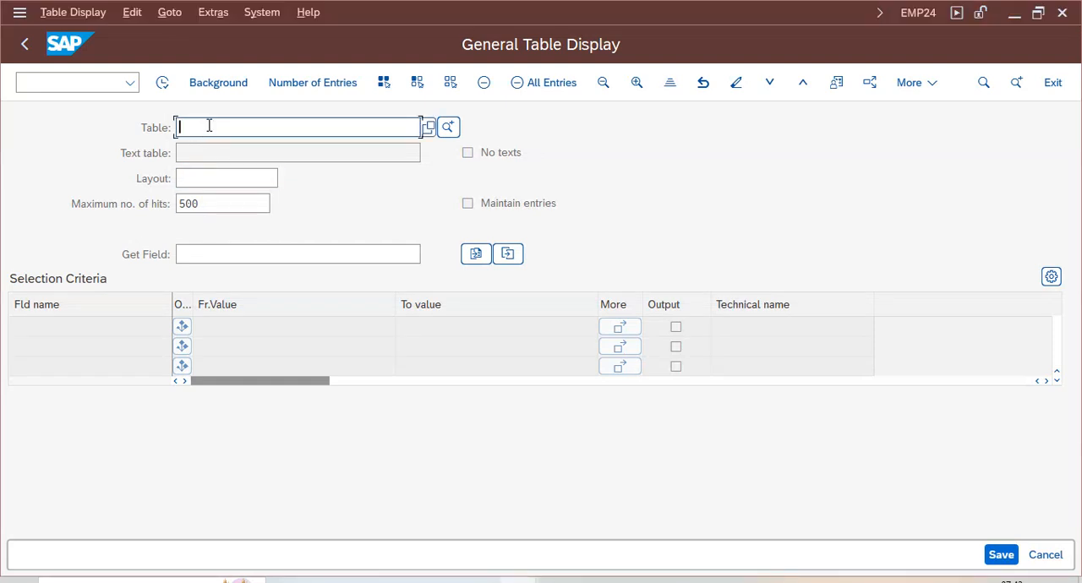
text(but)
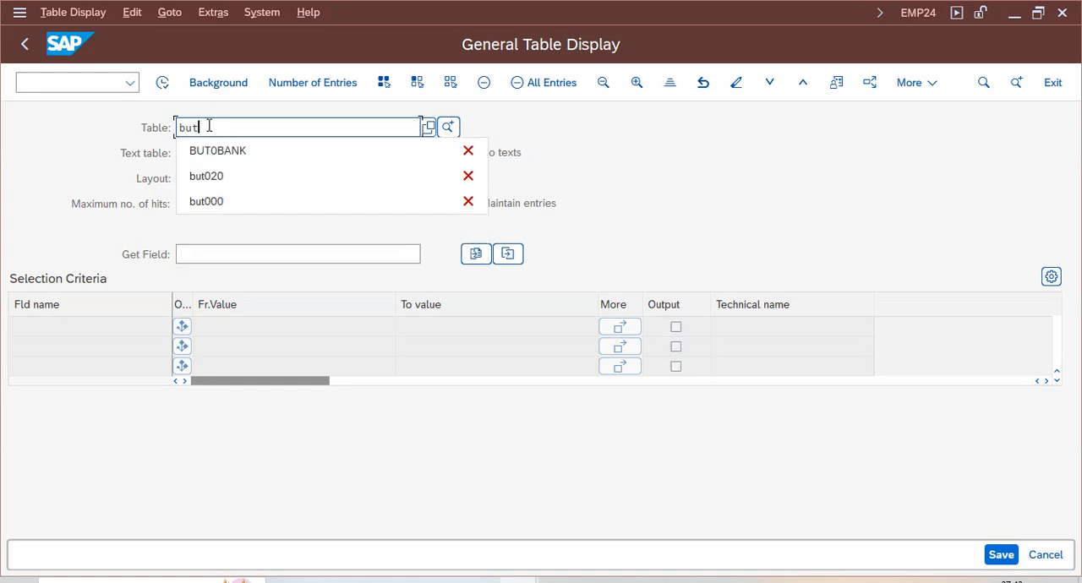
text(000)
key(Return)
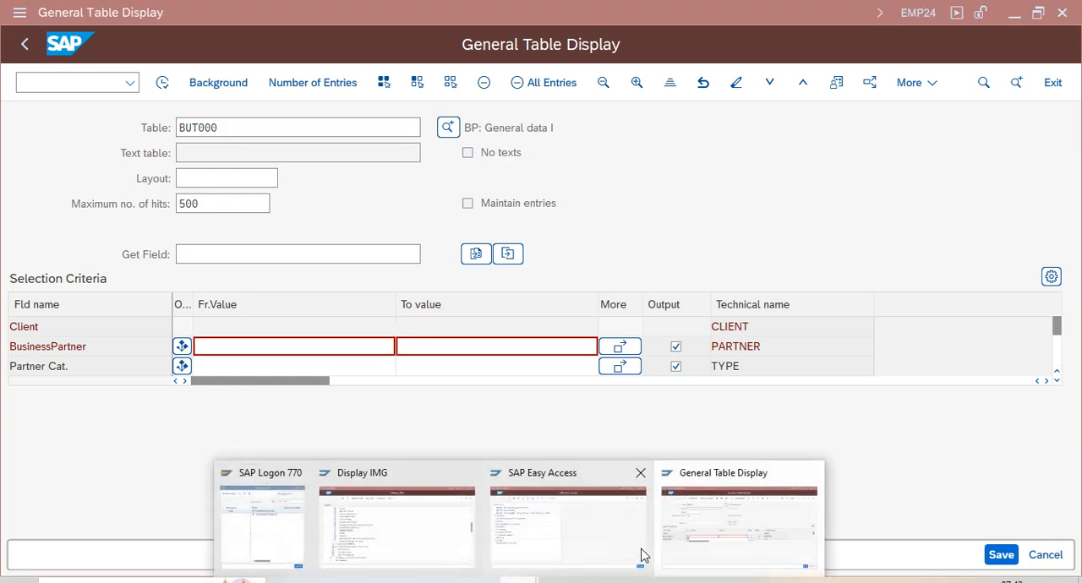
- Switch to the SAP Easy Access session and start the business partner transaction BP
click(571, 554)
click(108, 86)
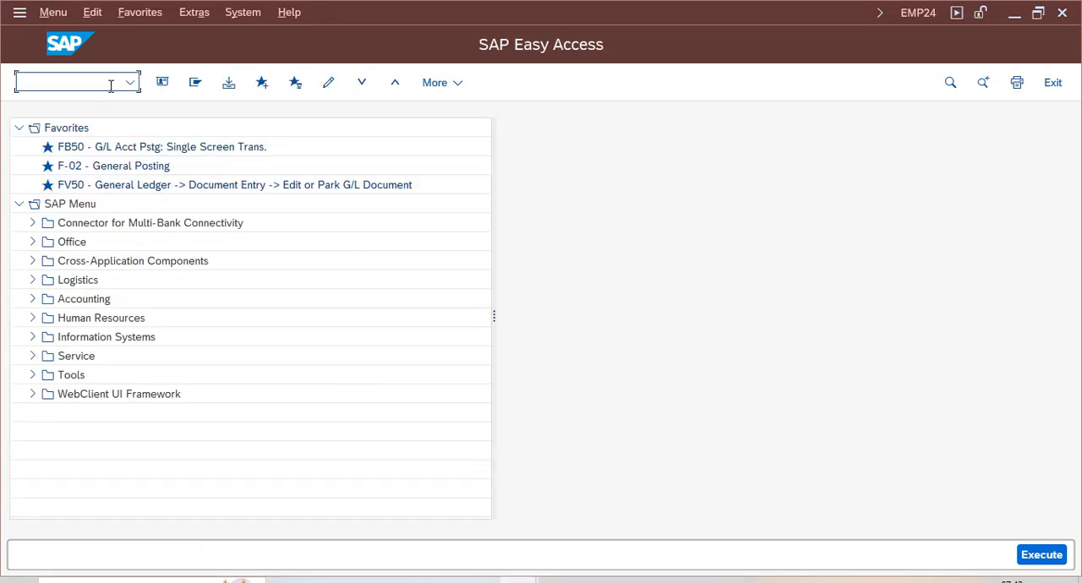
text(bp)
key(Return)
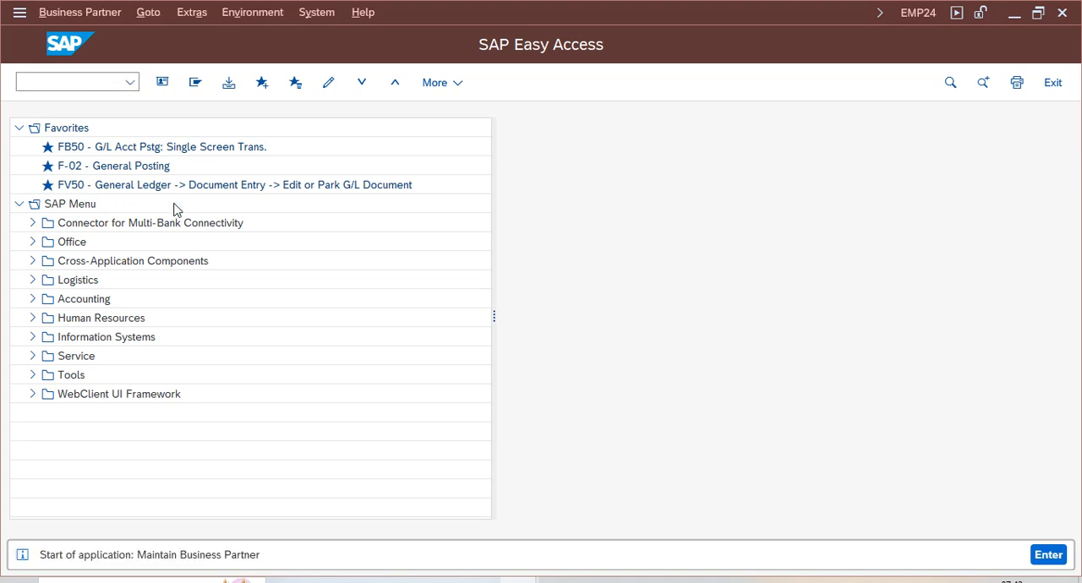
- Copy the business partner number from the Maintain Business Partner session into the BusinessPartner selection criterion of table BUT000
key(Tab)
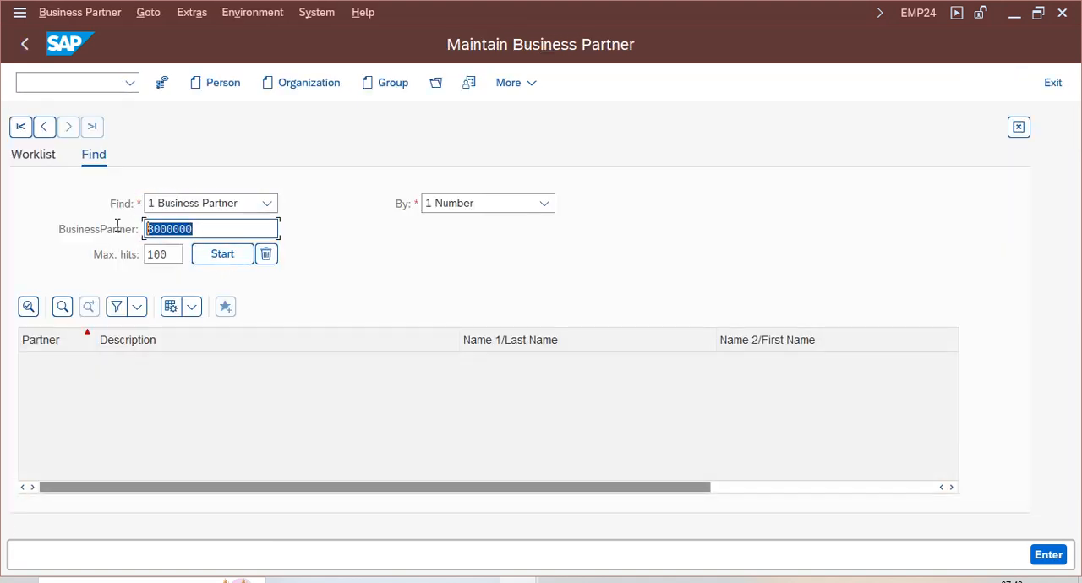
key(ctrl+c)
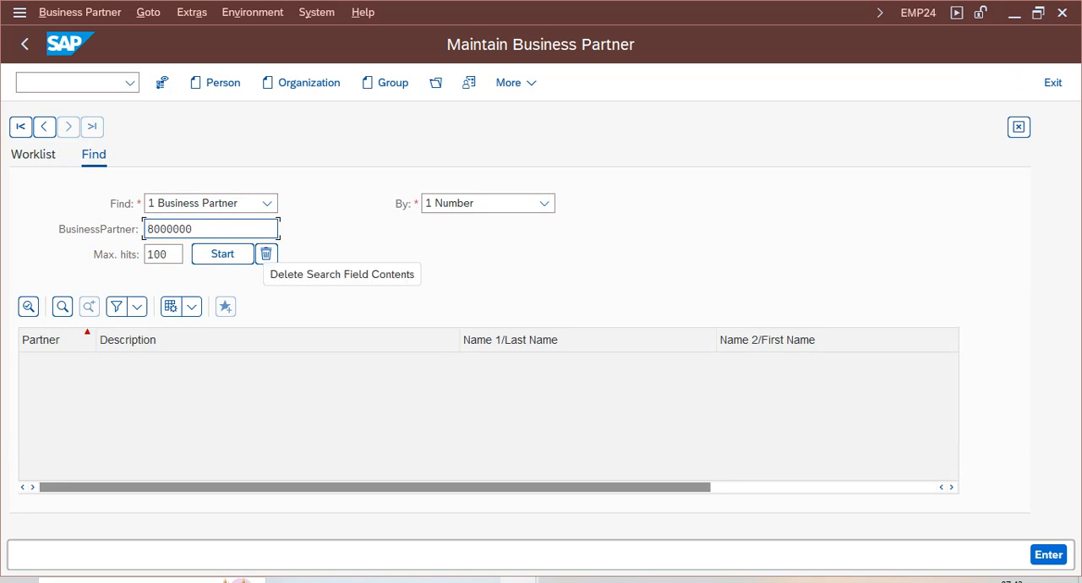
click(519, 581)
click(718, 541)
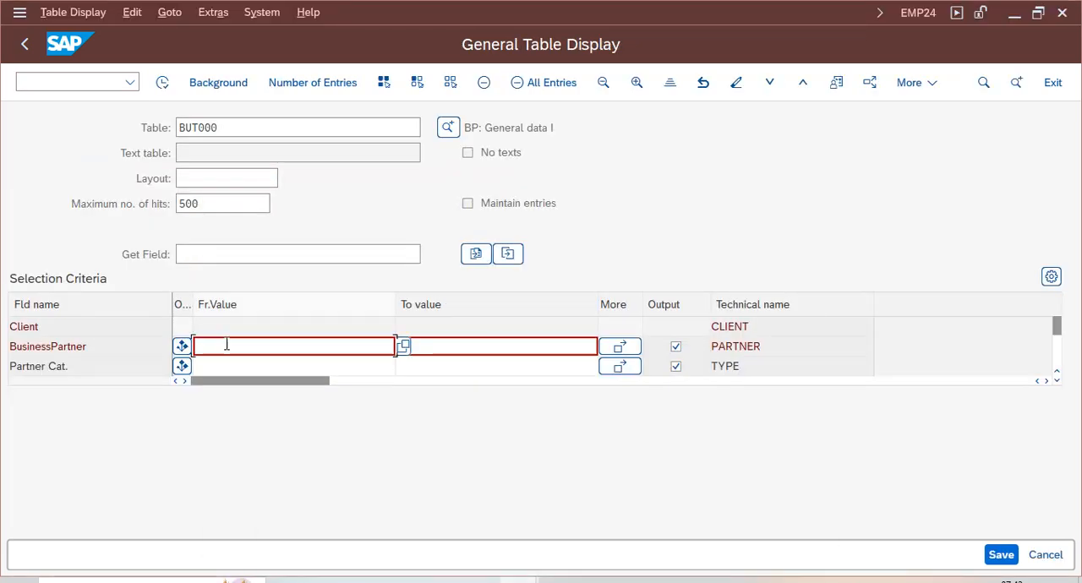
key(ctrl+v)
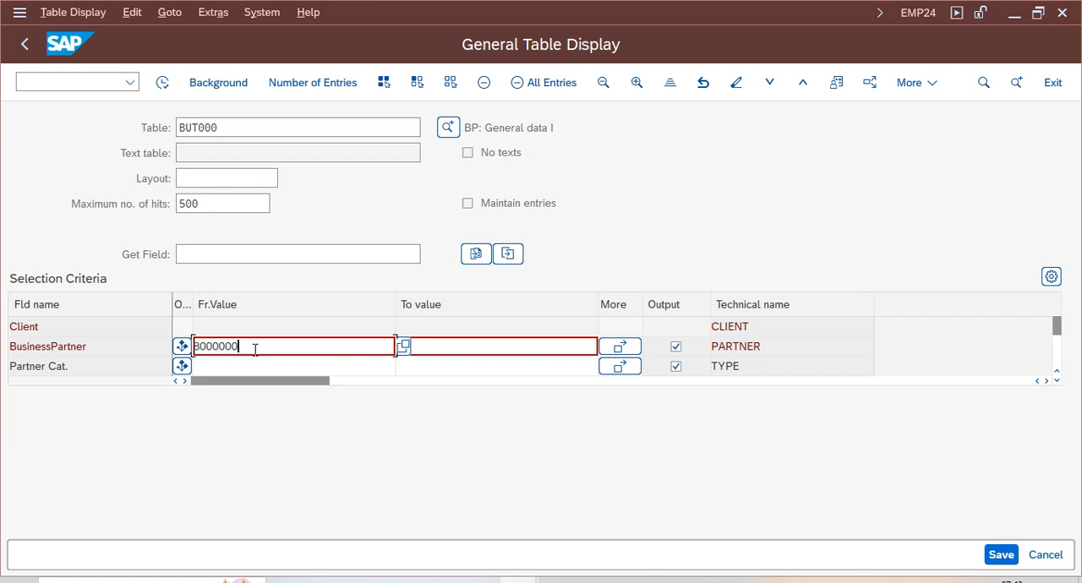
- Run the BUT000 display for that business partner and inspect the grouping and title fields of its entry
double_click(254, 349)
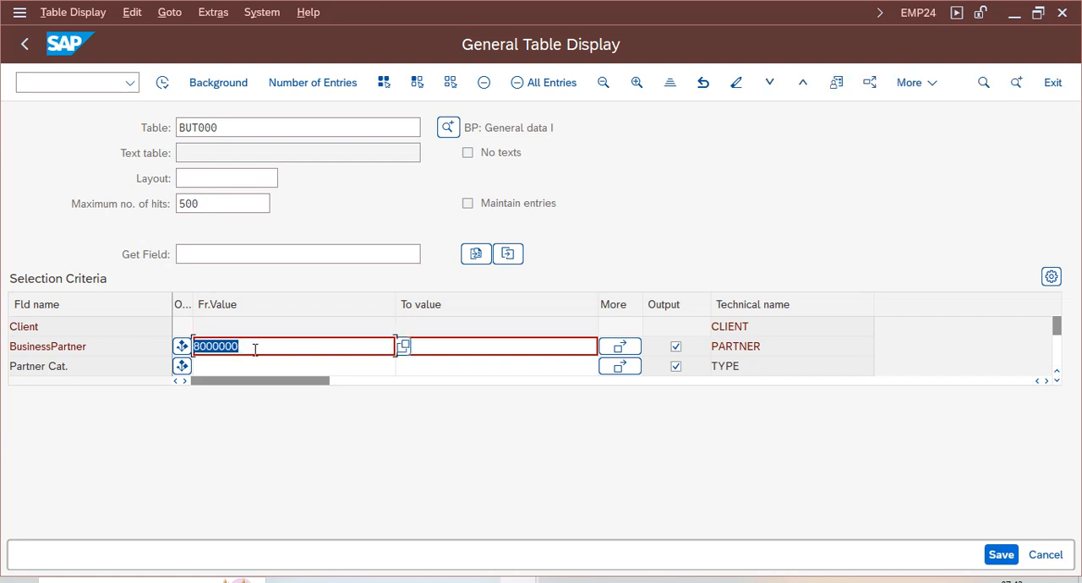
click(164, 82)
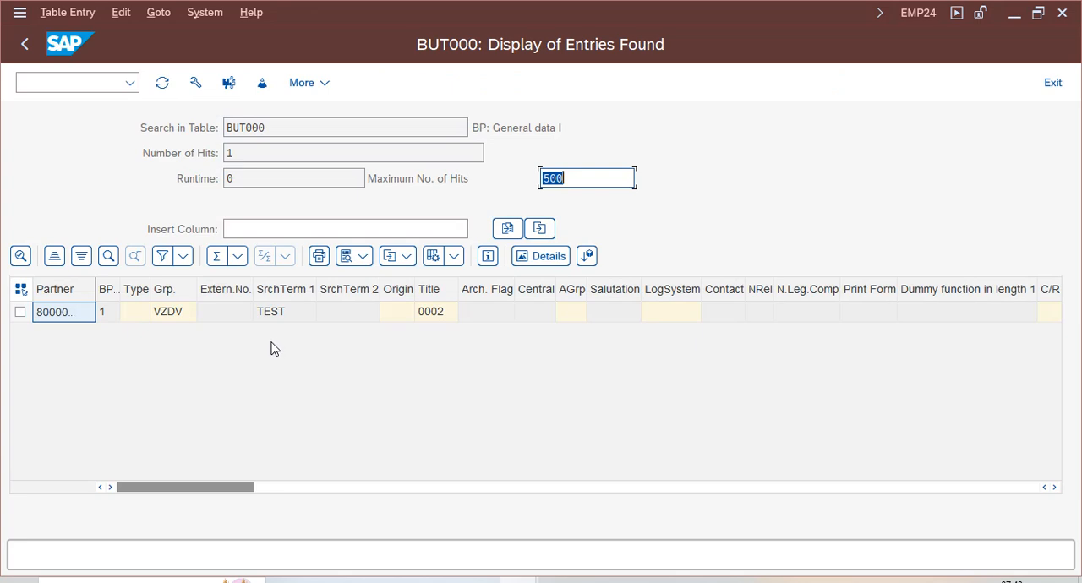
click(171, 318)
click(432, 317)
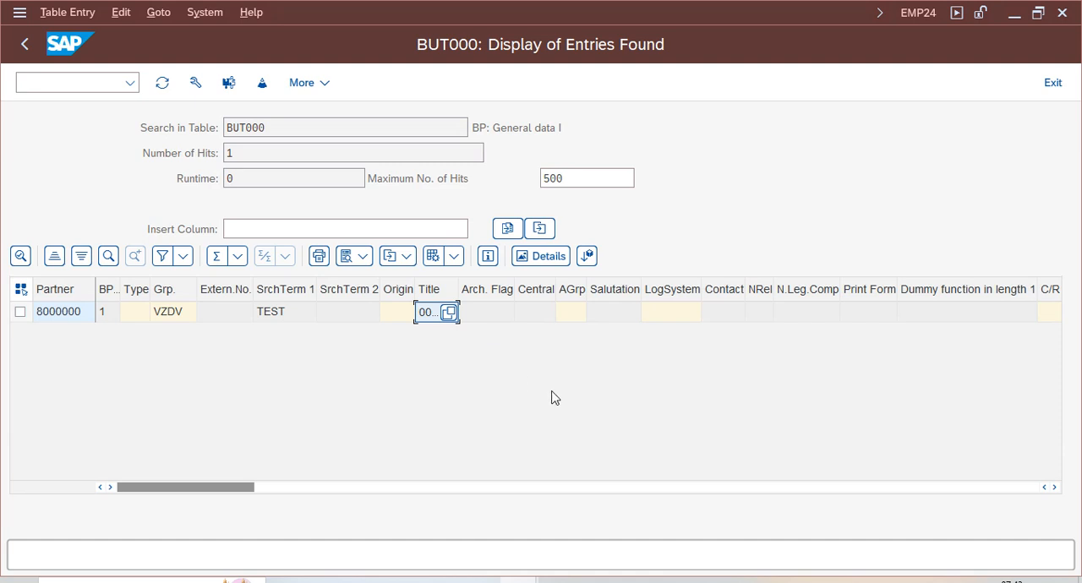
- Return to the selection screen, load customer master table KNB1 in General Table Display and check its description
click(24, 44)
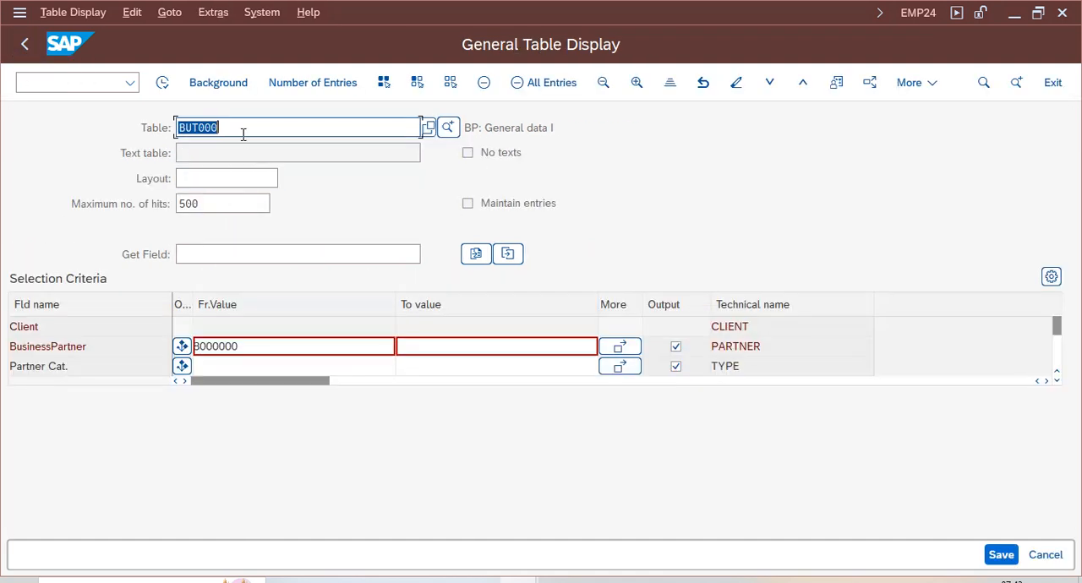
click(237, 127)
key(BackSpace)
key(BackSpace)
key(BackSpace)
key(BackSpace)
key(BackSpace)
key(BackSpace)
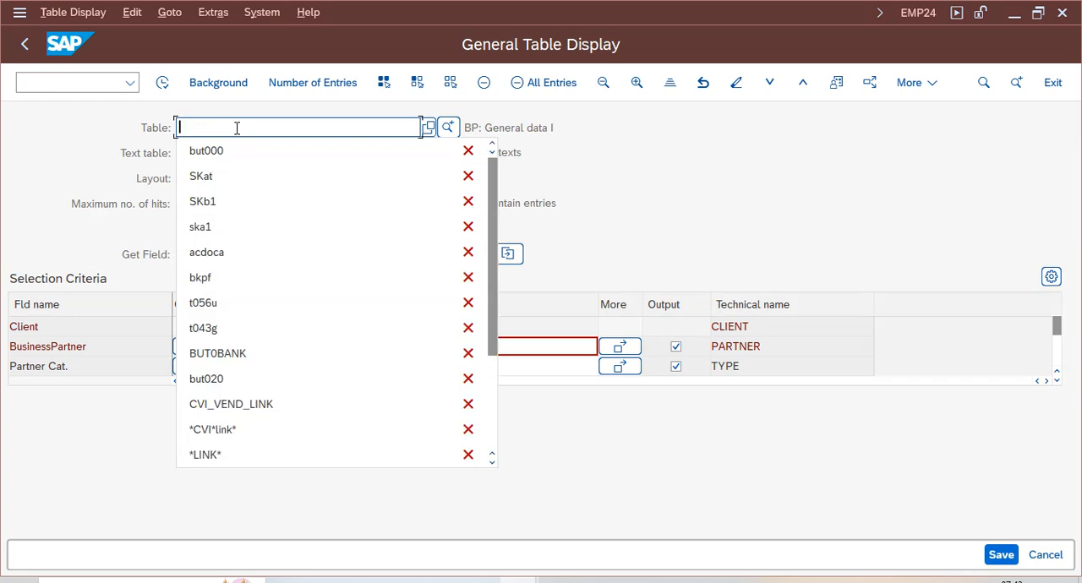
text(knb1)
key(Return)
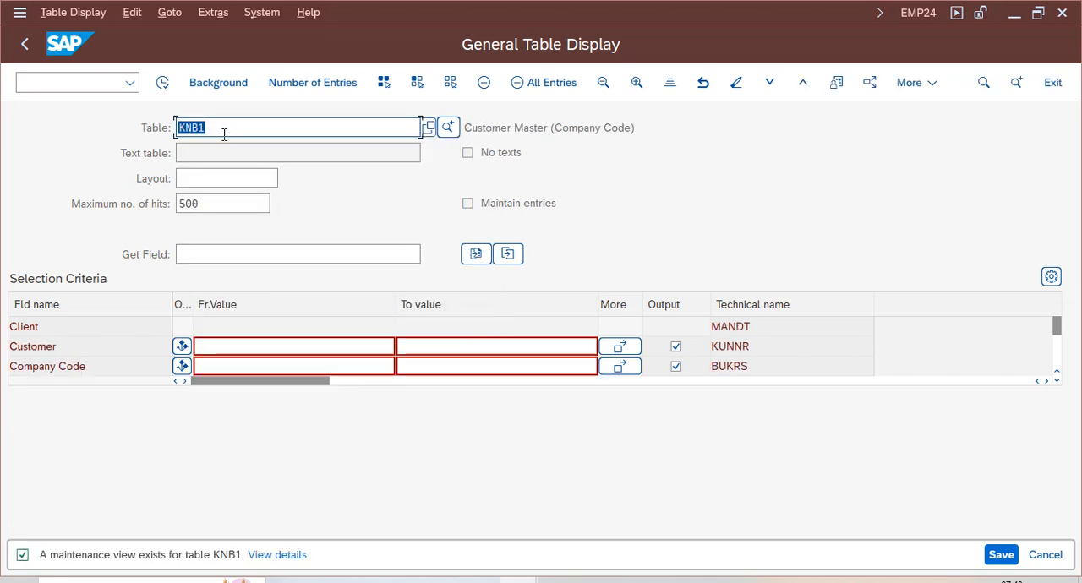
click(211, 128)
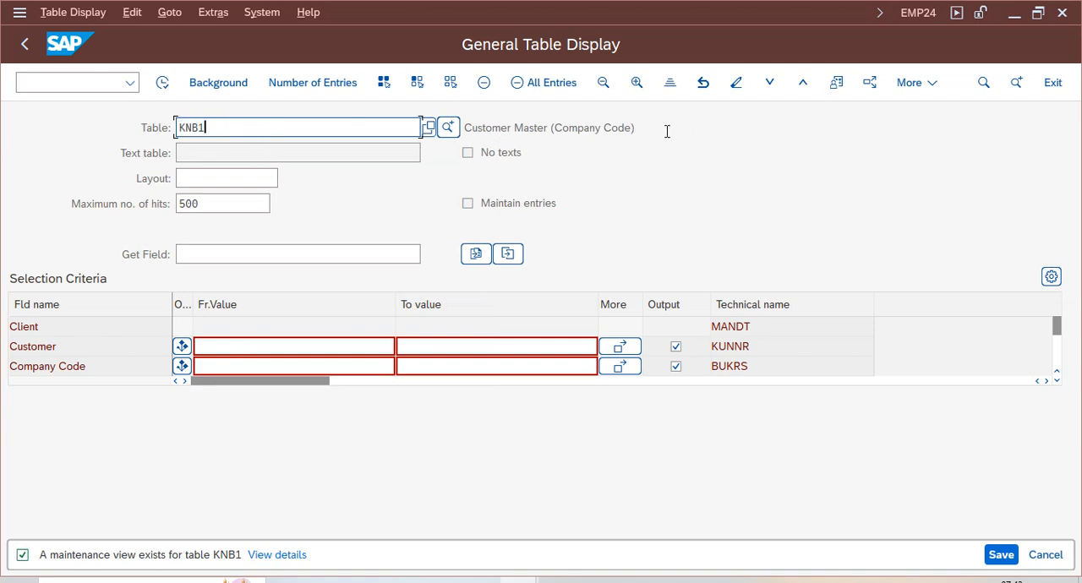
drag(667, 131, 460, 127)
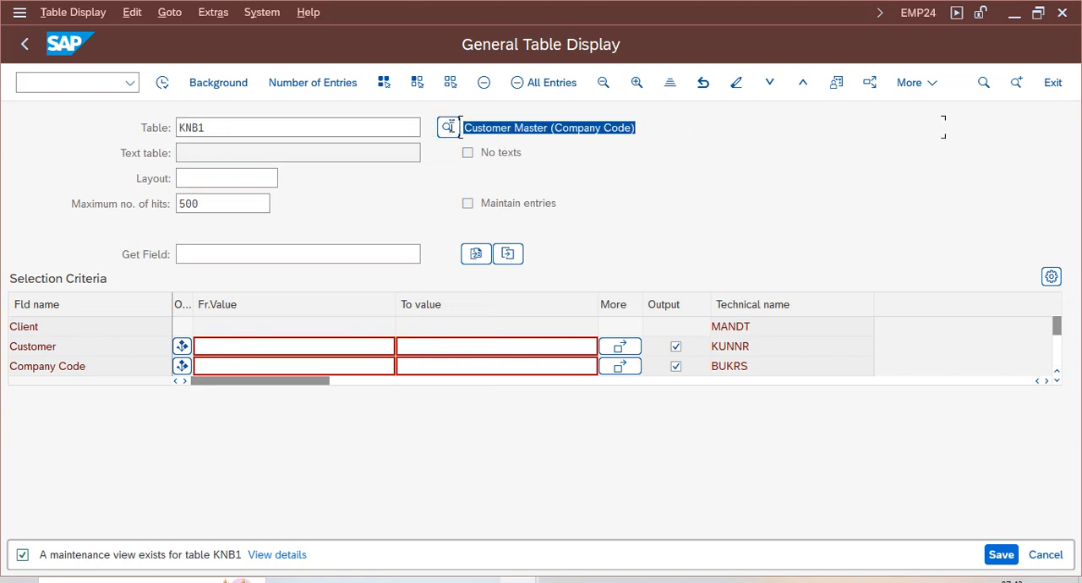
- Enter the customer number and company code VZ01 as selection criteria for table KNB1
click(234, 347)
text(3000000)
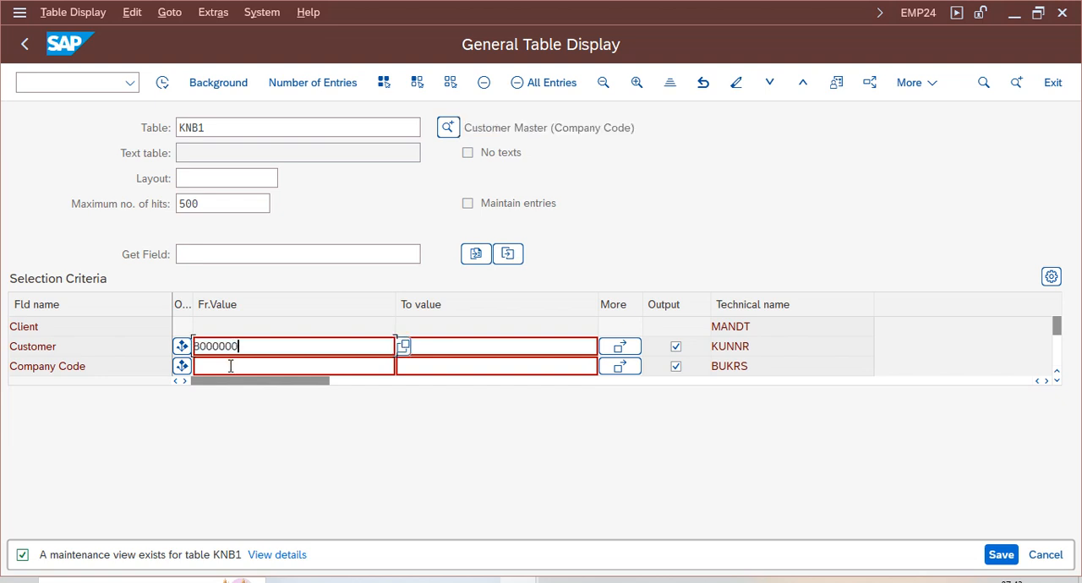
click(230, 366)
text(vz01)
key(Return)
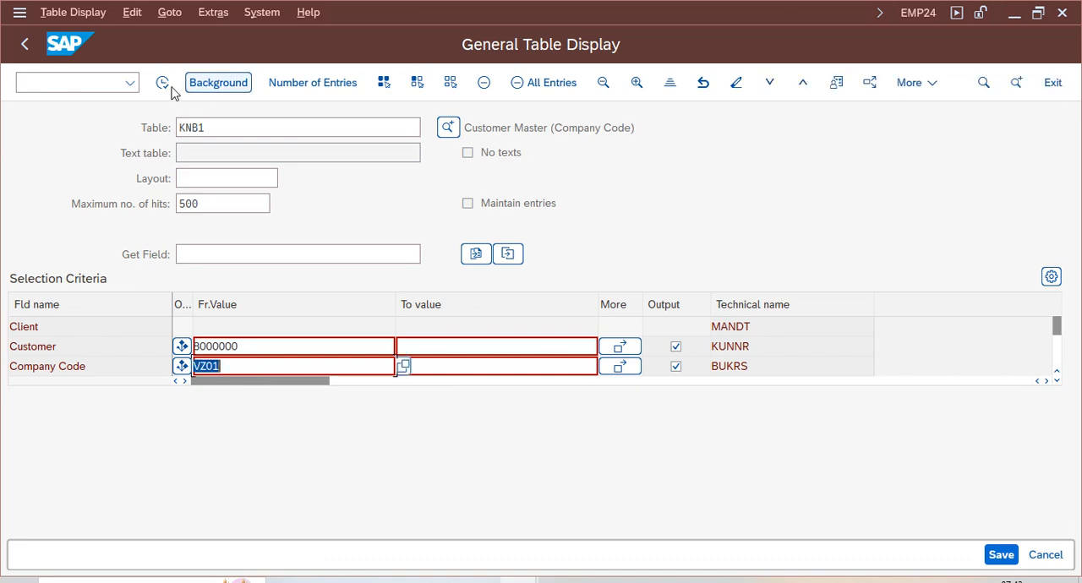
- Clear the customer number criterion, display the KNB1 entries for company code VZ01 and widen the Customer column
click(261, 354)
double_click(297, 353)
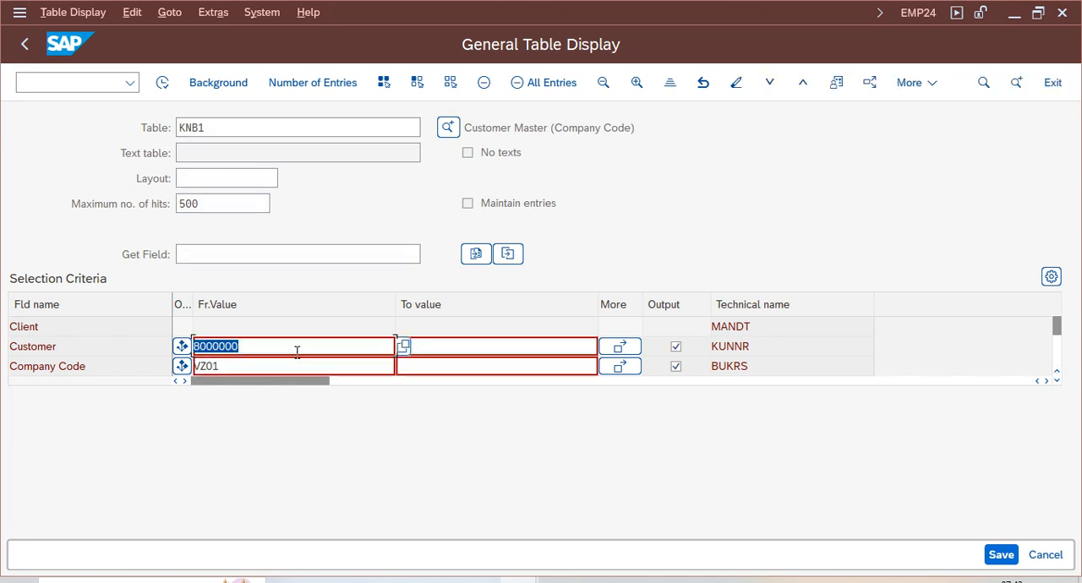
key(BackSpace)
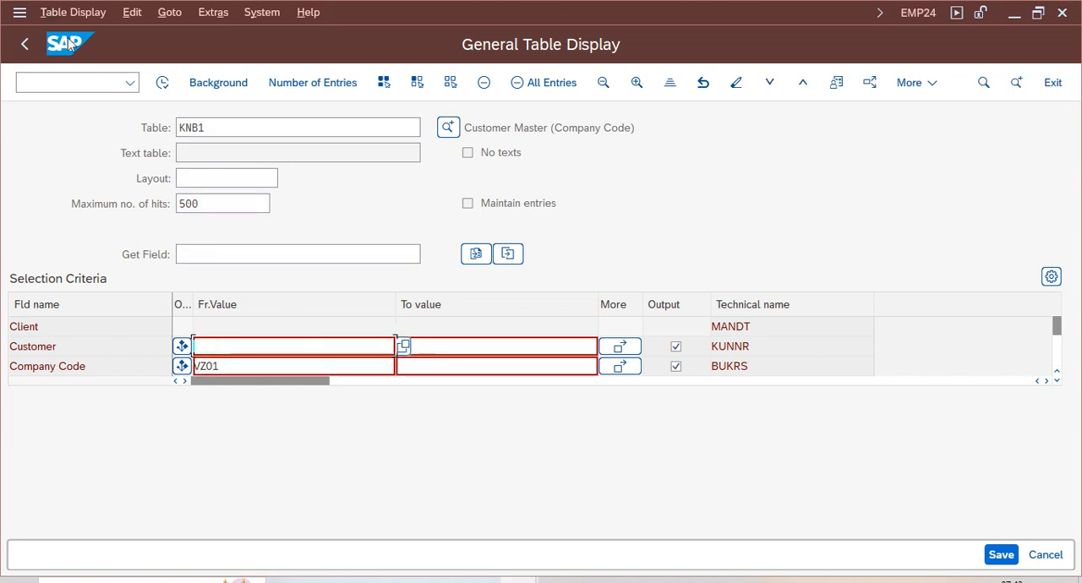
click(162, 82)
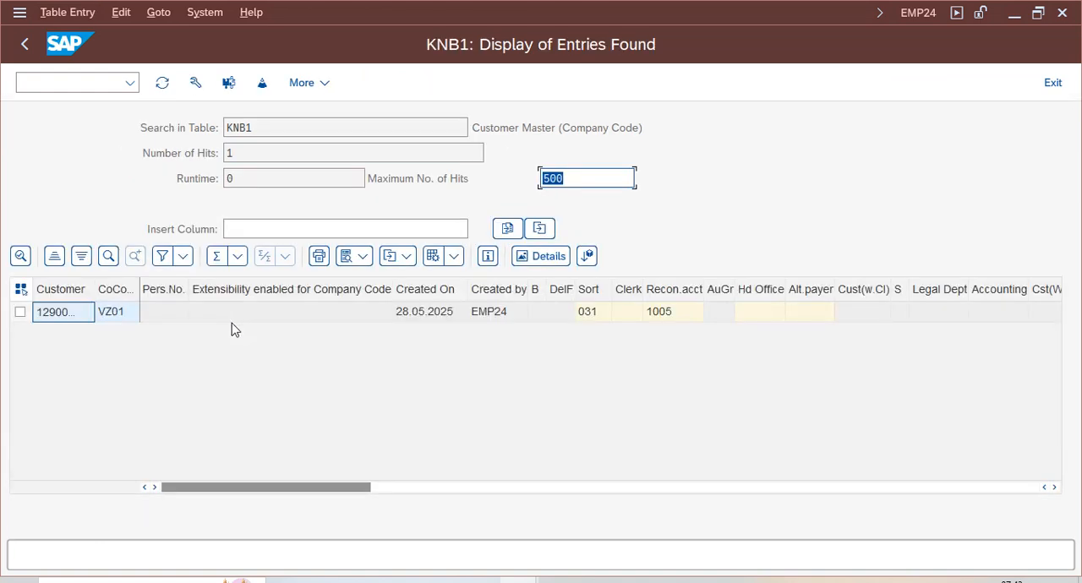
drag(95, 283, 161, 286)
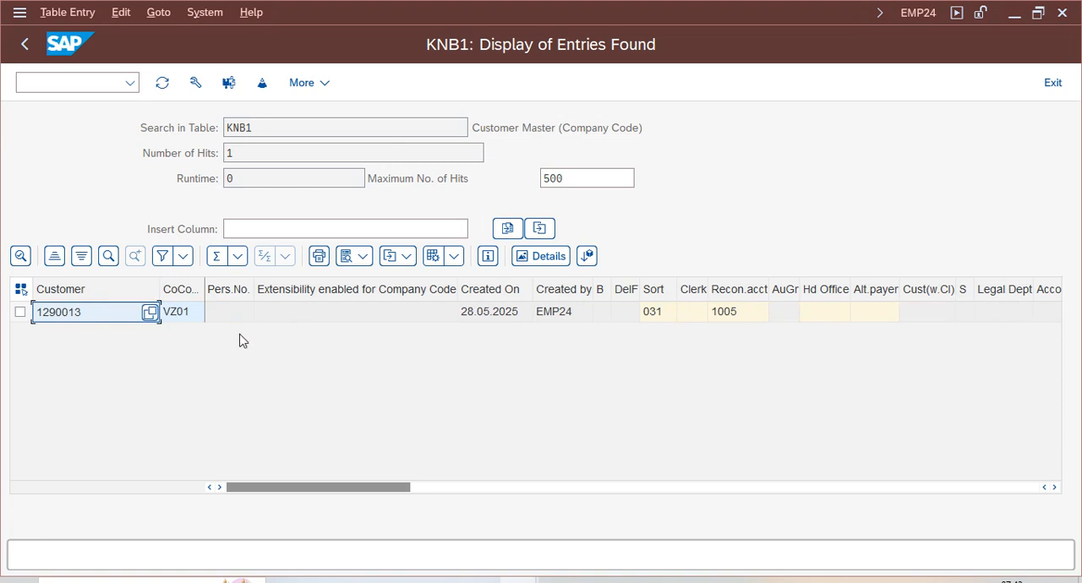
- Examine the KNB1 entry's fields across to the interest indicator, widening that column and selecting its cell
click(520, 581)
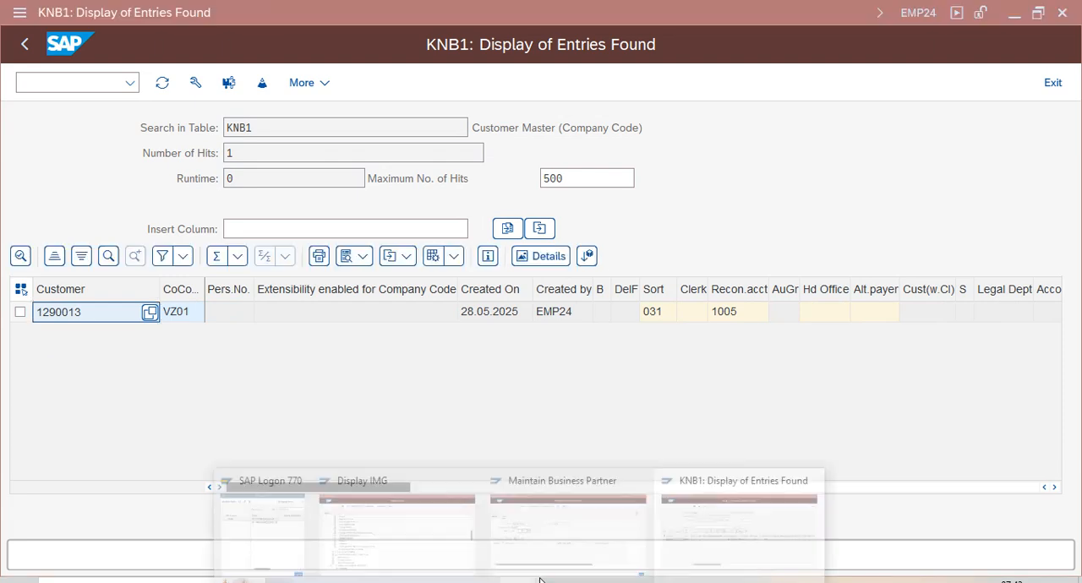
click(188, 313)
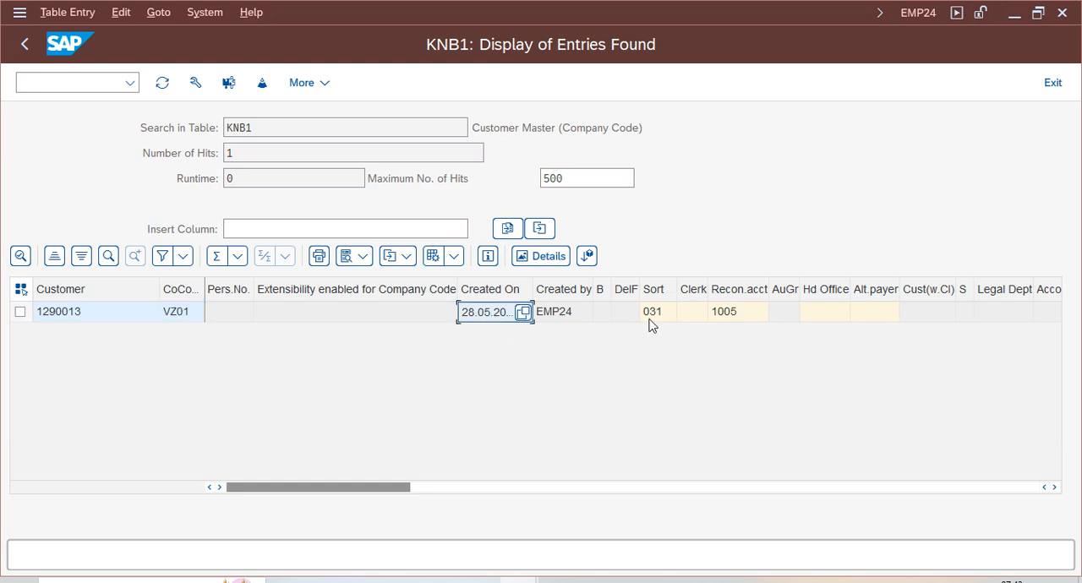
key(Right)
key(Right)
key(Right)
key(Right)
key(Right)
key(Right)
key(Right)
key(Right)
key(Right)
key(Right)
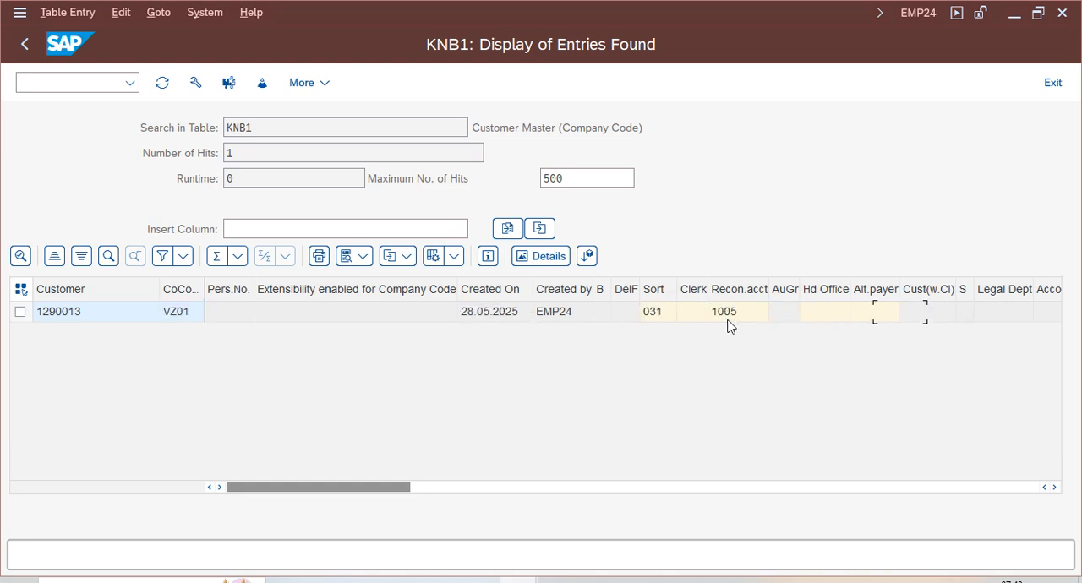
key(Right)
key(Right)
key(Right)
key(Right)
key(Right)
key(Right)
key(Right)
key(Right)
key(Right)
key(Right)
key(Right)
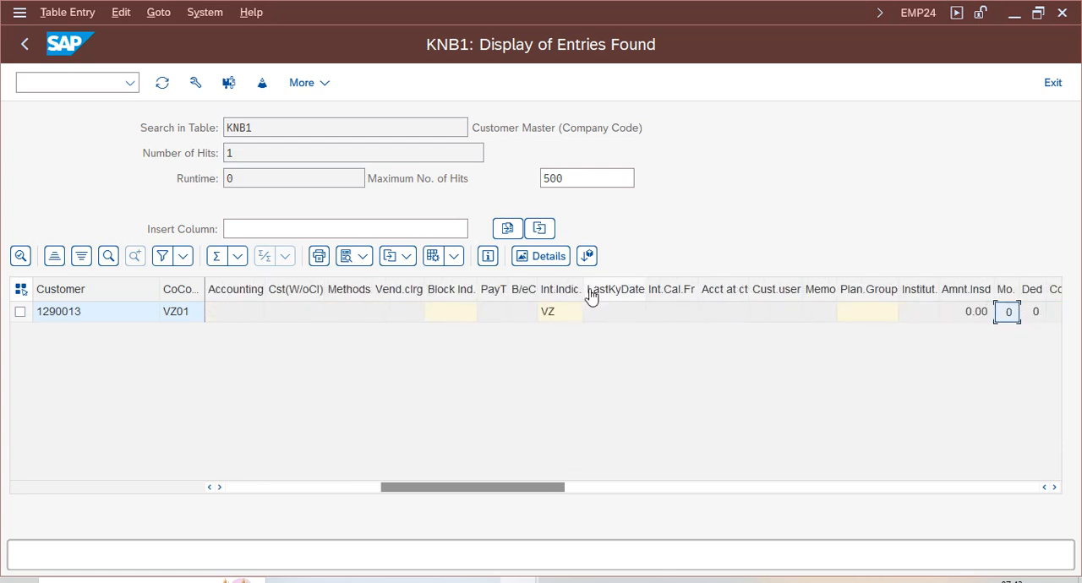
drag(583, 287, 676, 287)
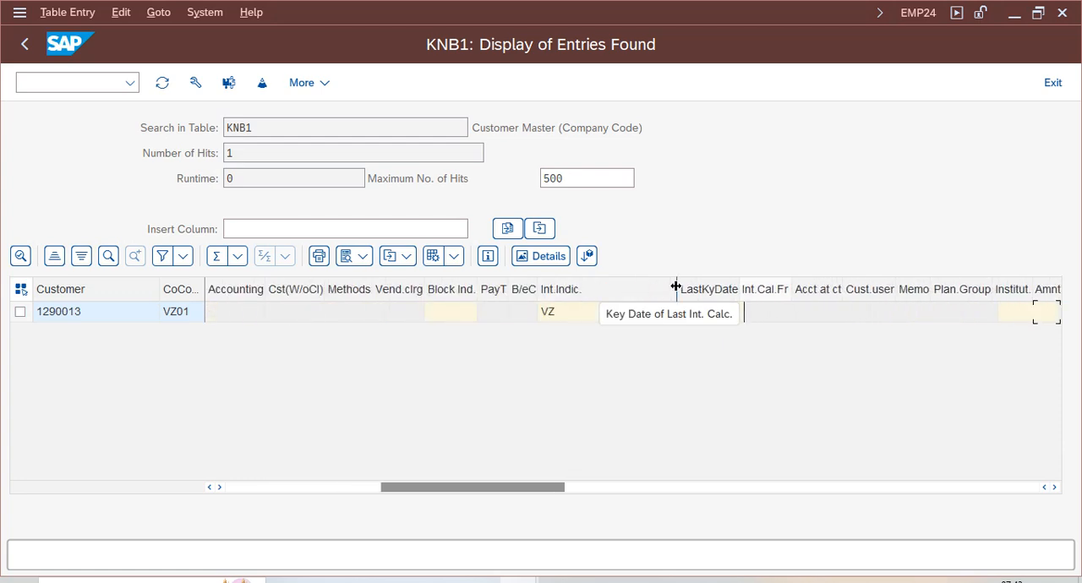
click(588, 312)
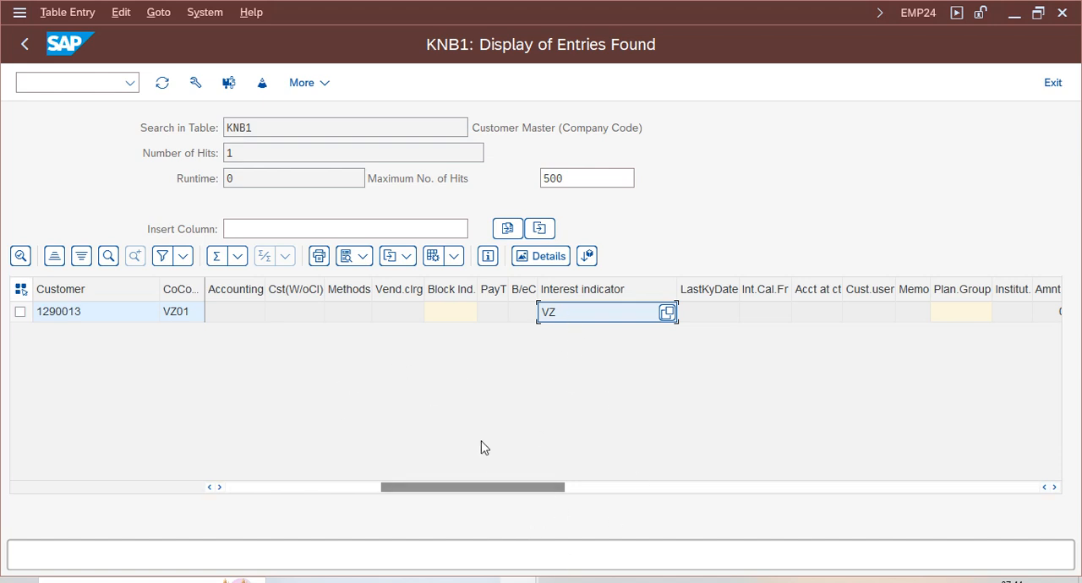
- Switch to the Maintain Business Partner session and exit it to SAP Easy Access
mouse_move(519, 581)
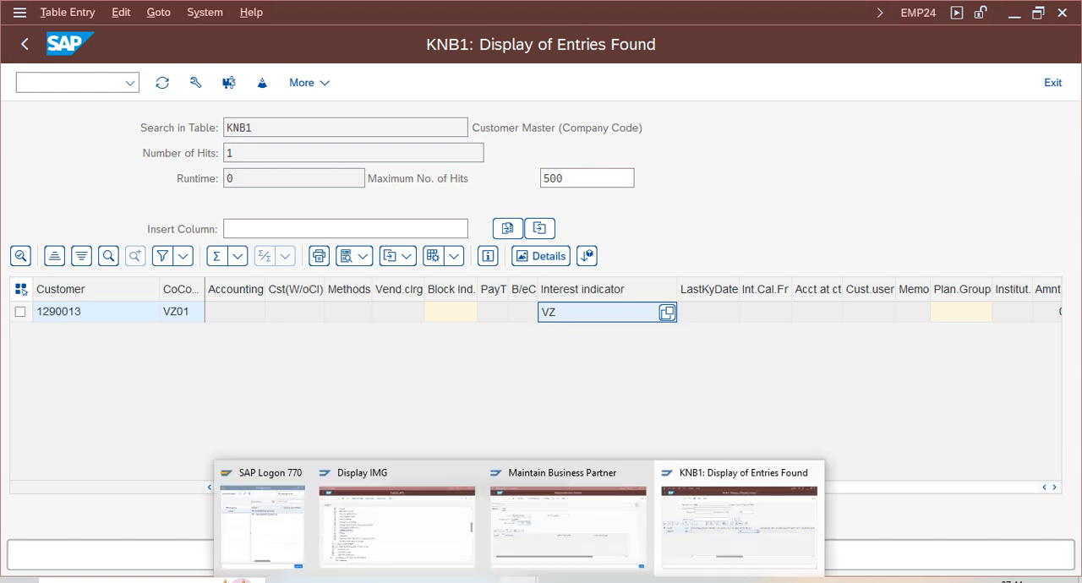
click(558, 554)
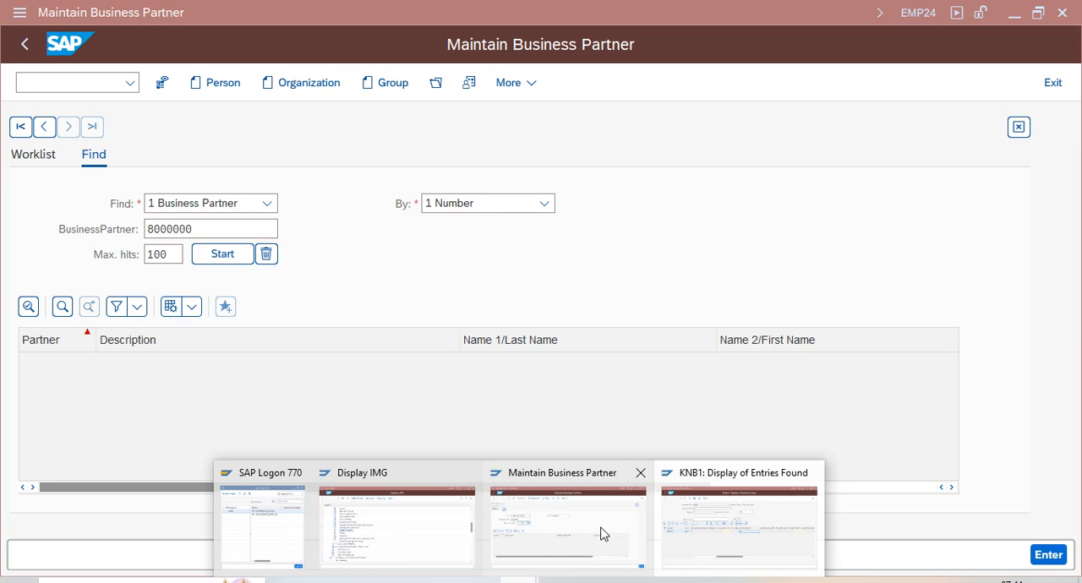
click(599, 530)
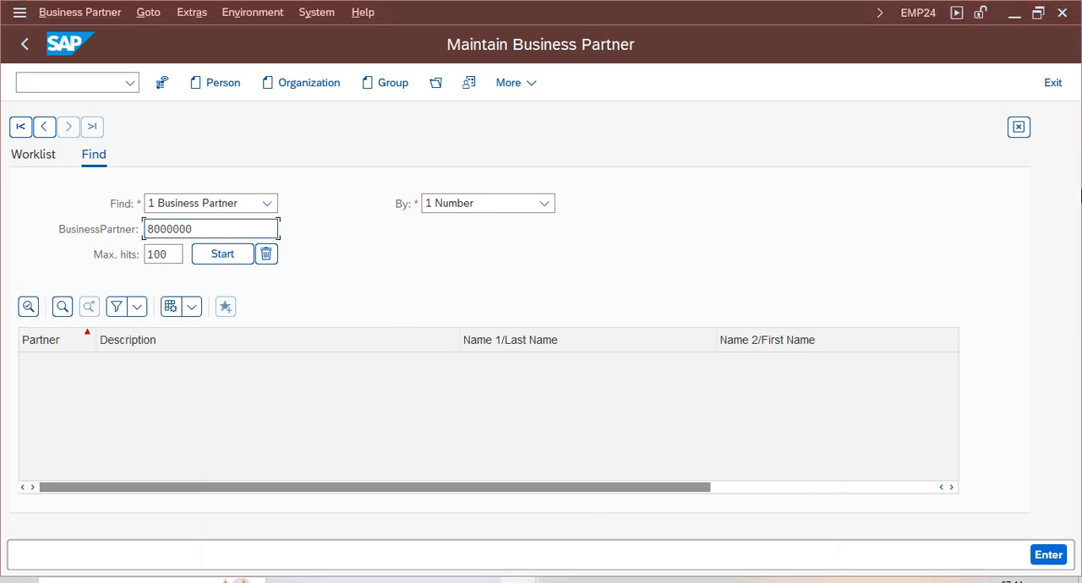
click(1051, 91)
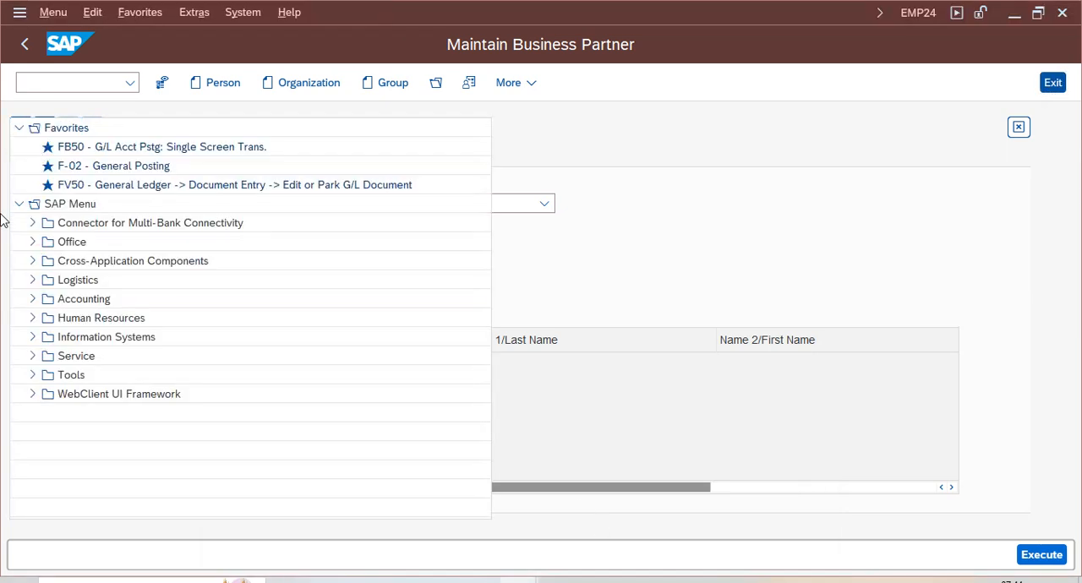
- Expand Accounting, Financial Accounting, Accounts Receivable, Periodic Processing, Interest Calculation and Item Interest Calculation in the SAP Menu tree
click(33, 300)
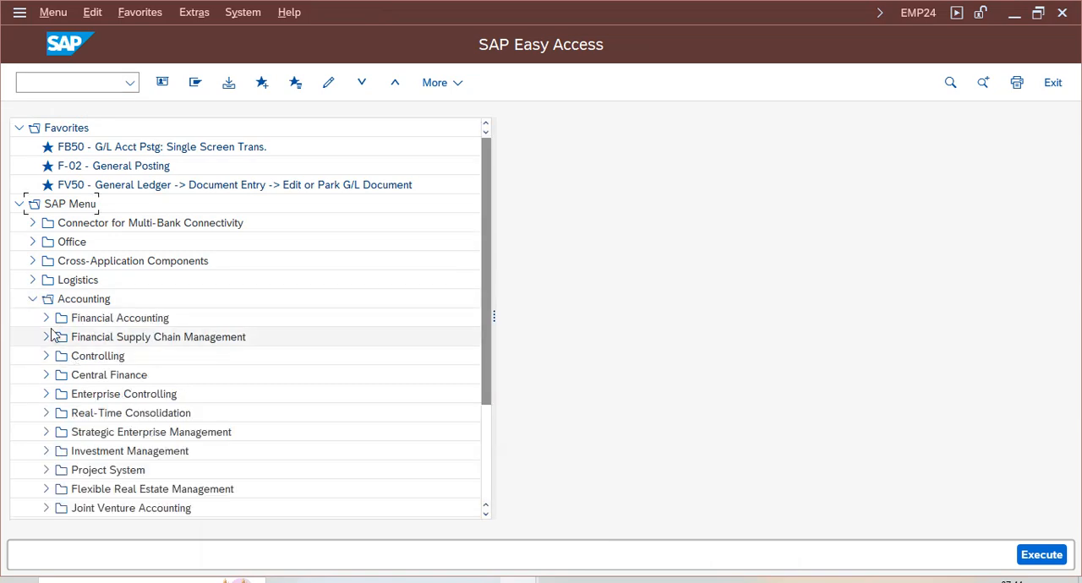
click(45, 318)
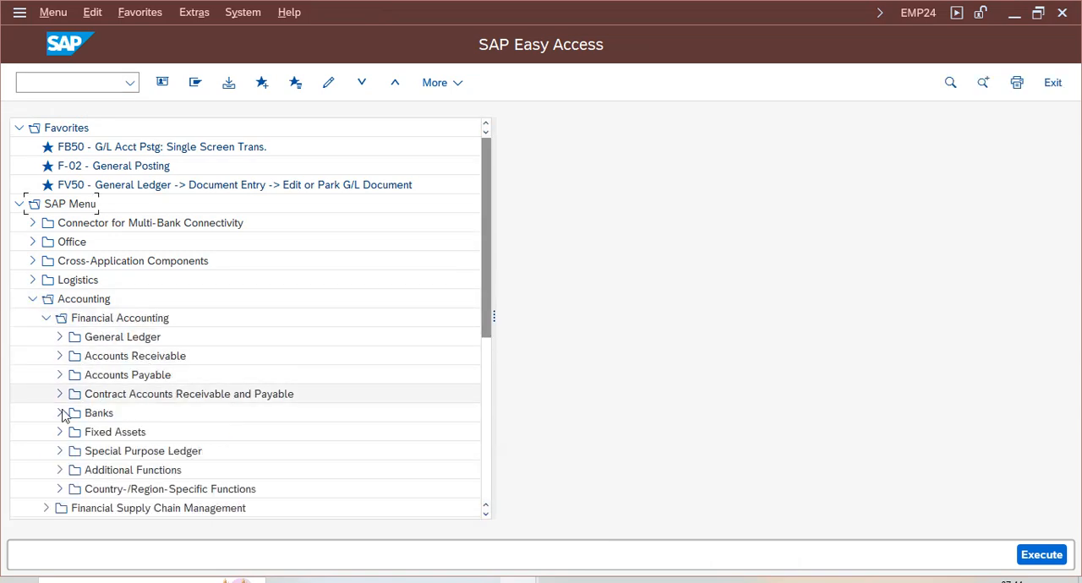
click(60, 356)
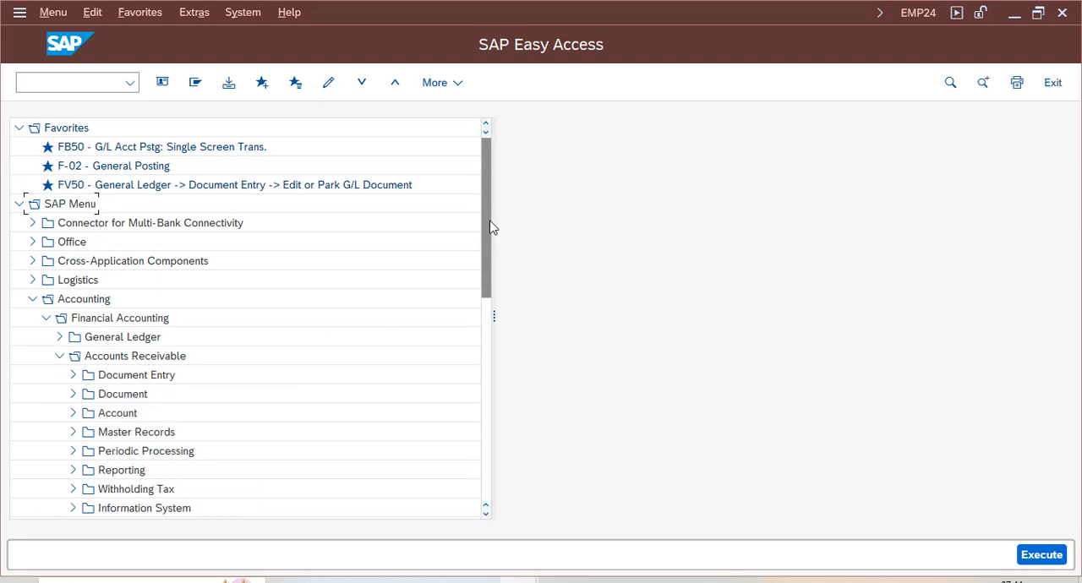
drag(491, 227, 490, 265)
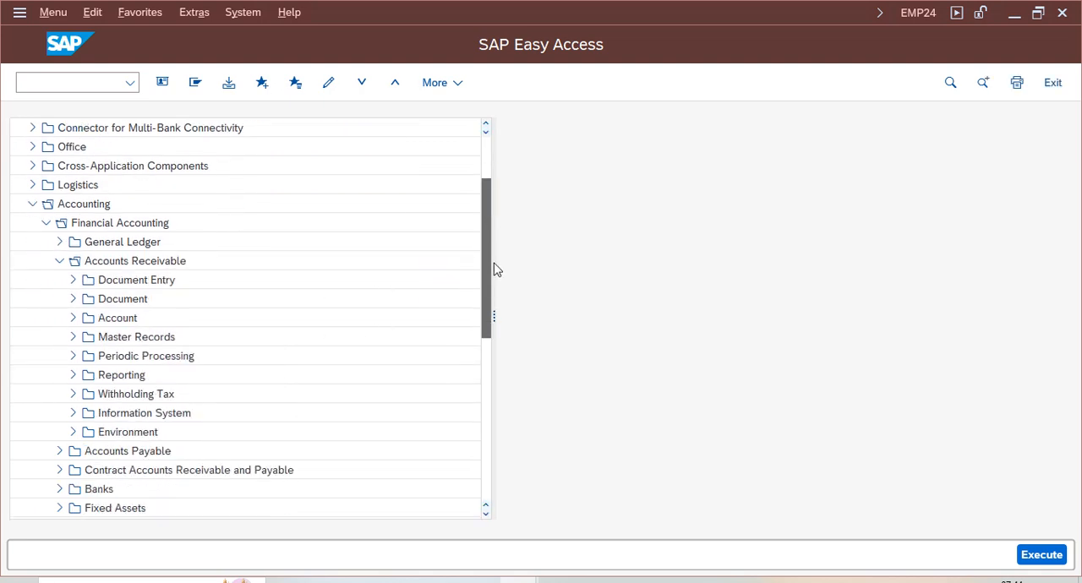
click(72, 356)
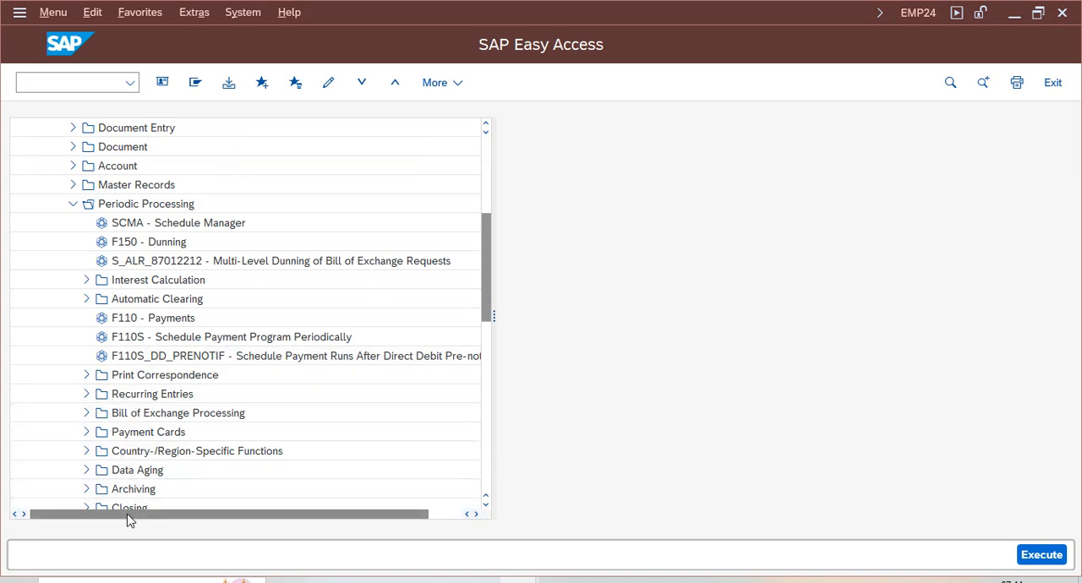
click(86, 280)
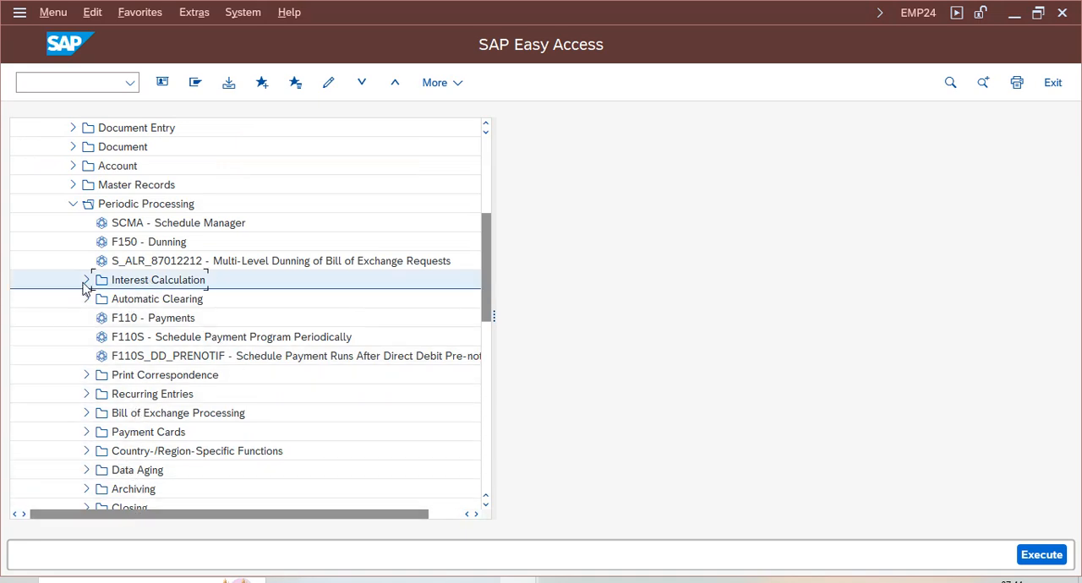
click(100, 299)
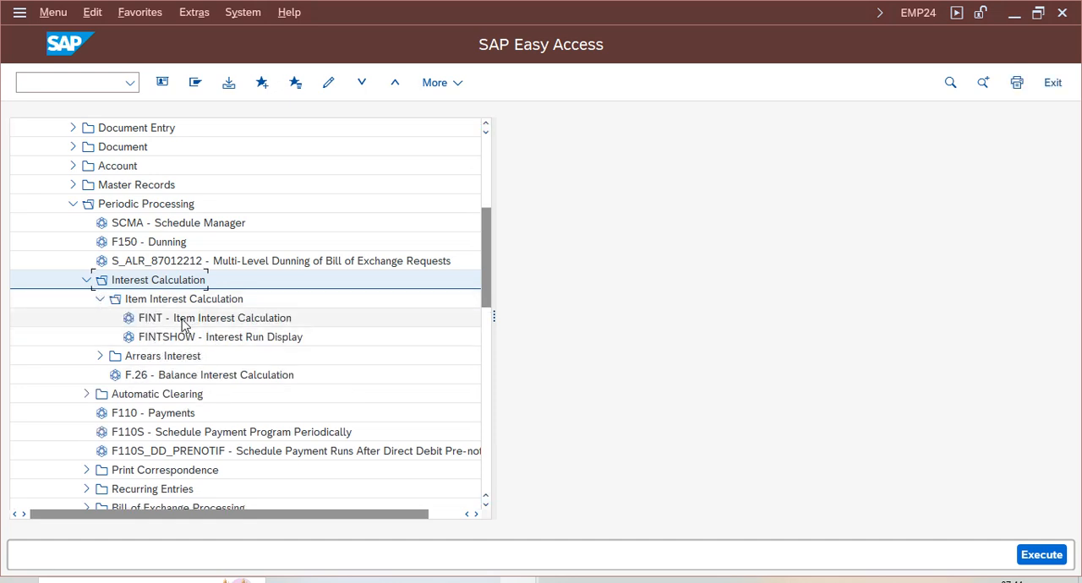
- Open FINT - Item Interest Calculation and enter company code VZ01 and interest indicator VZ
double_click(225, 321)
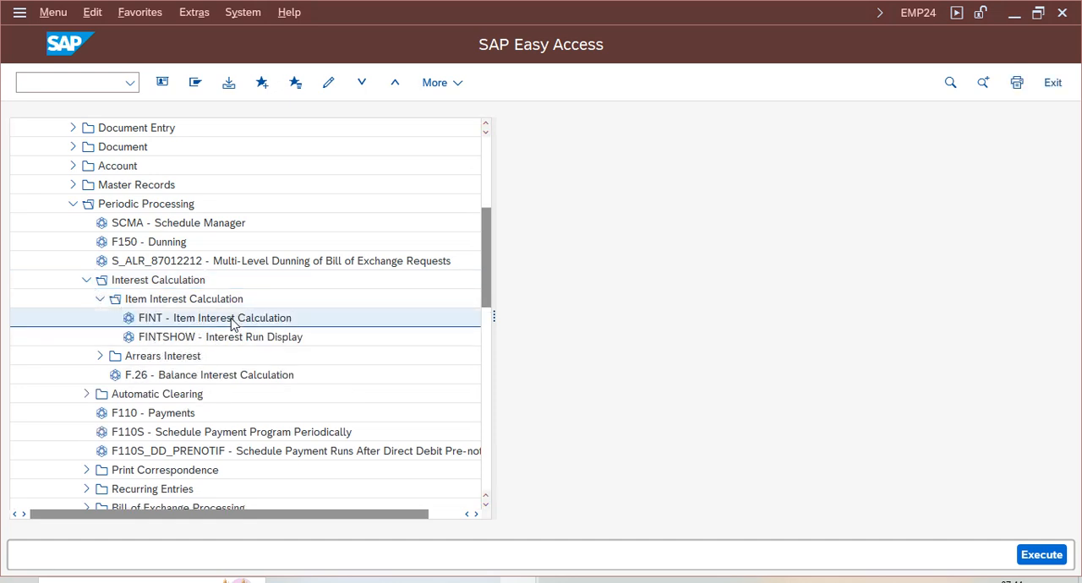
click(297, 180)
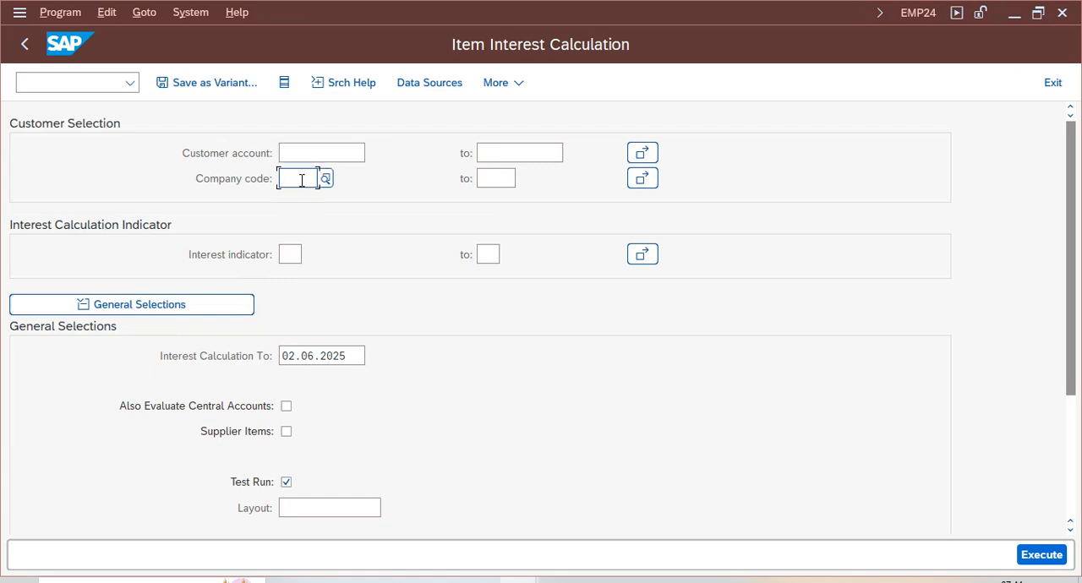
click(302, 199)
click(285, 254)
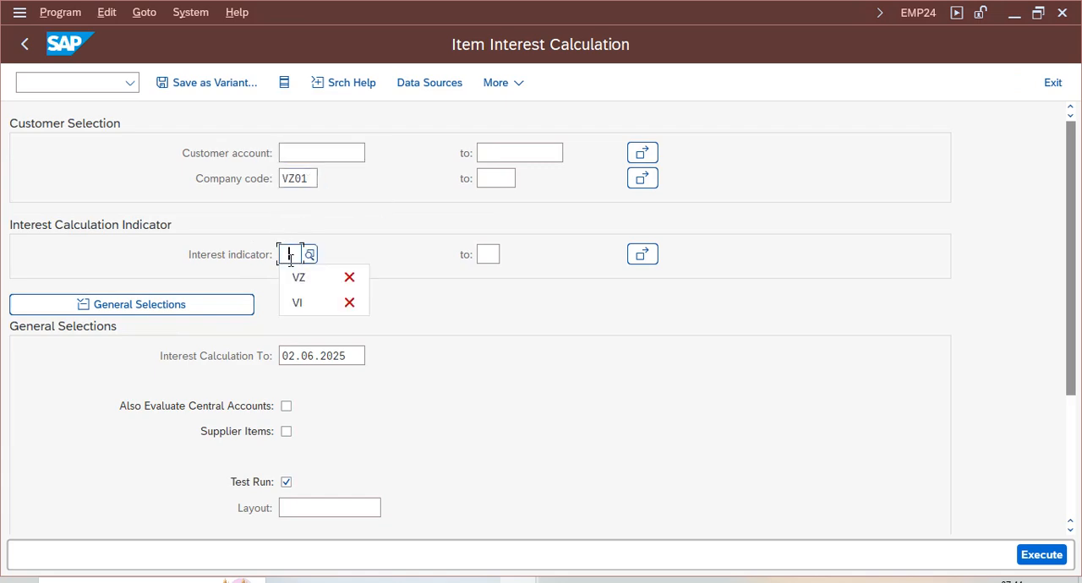
click(294, 276)
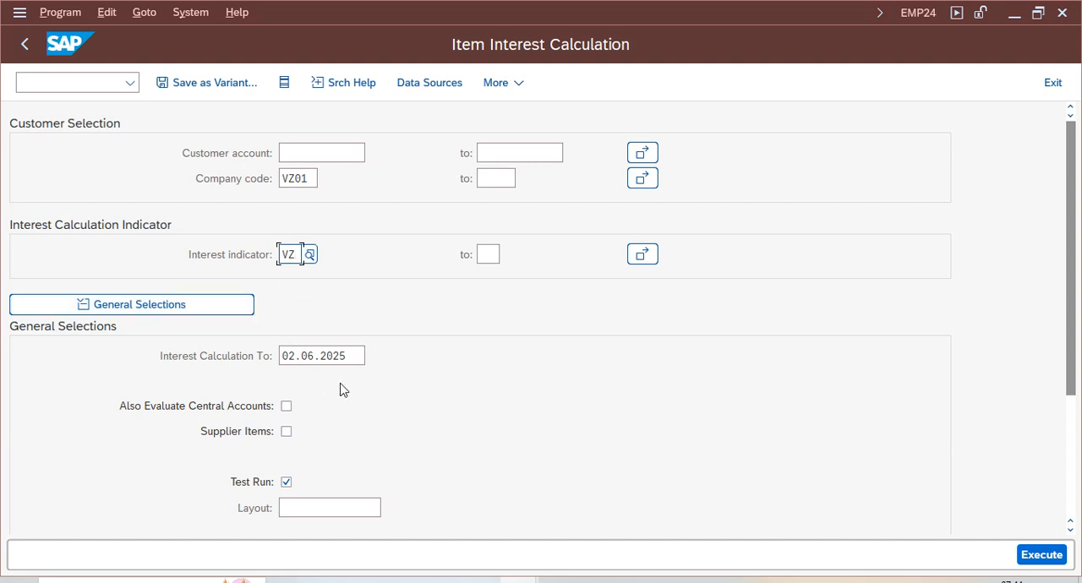
- Set the Interest Calculation To date to 30.04.2025 in the general selections
triple_click(355, 356)
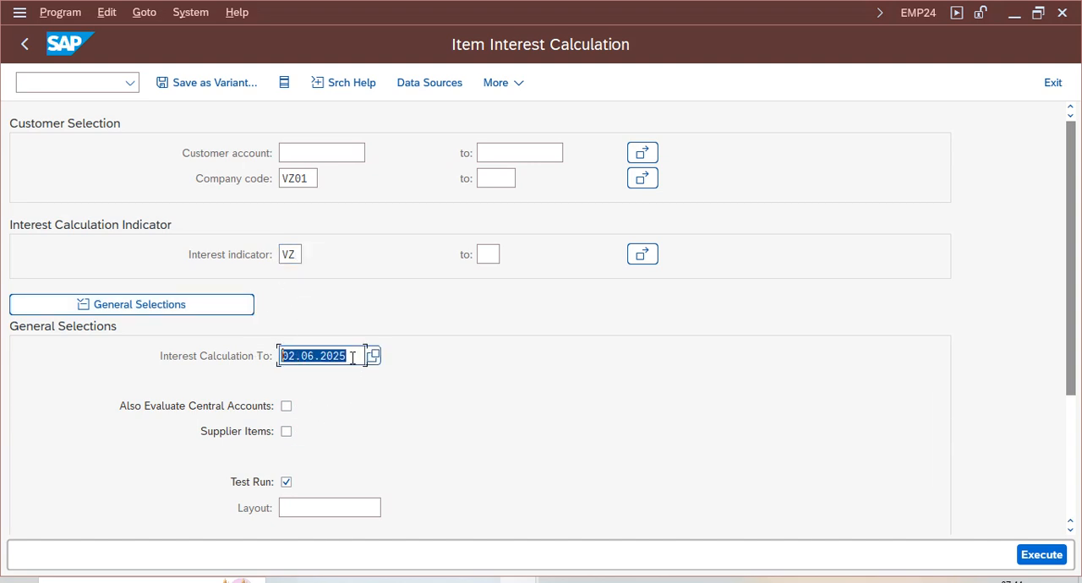
key(BackSpace)
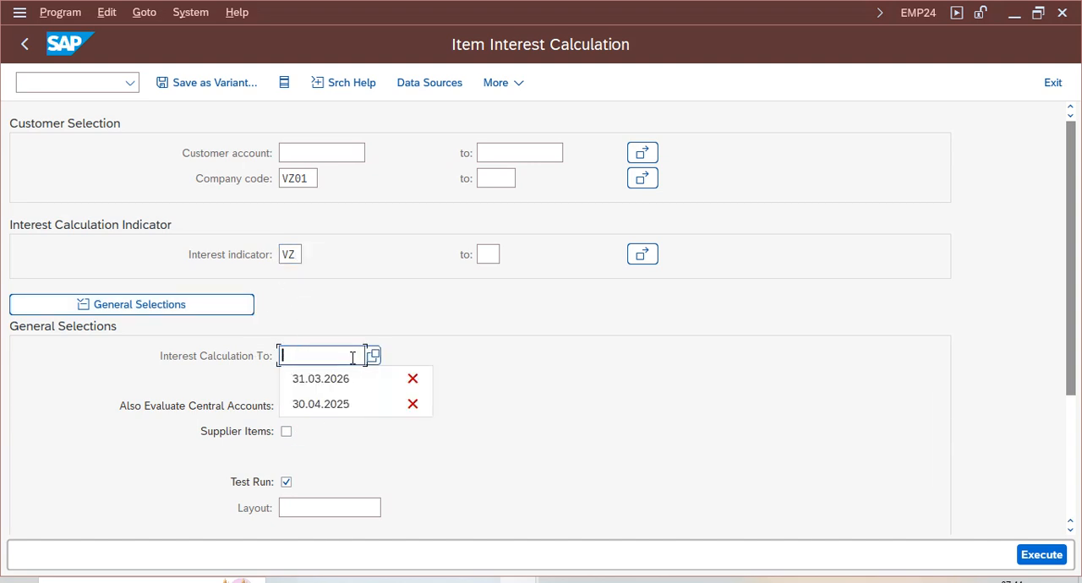
click(336, 413)
scroll(1072, 317, down, 2)
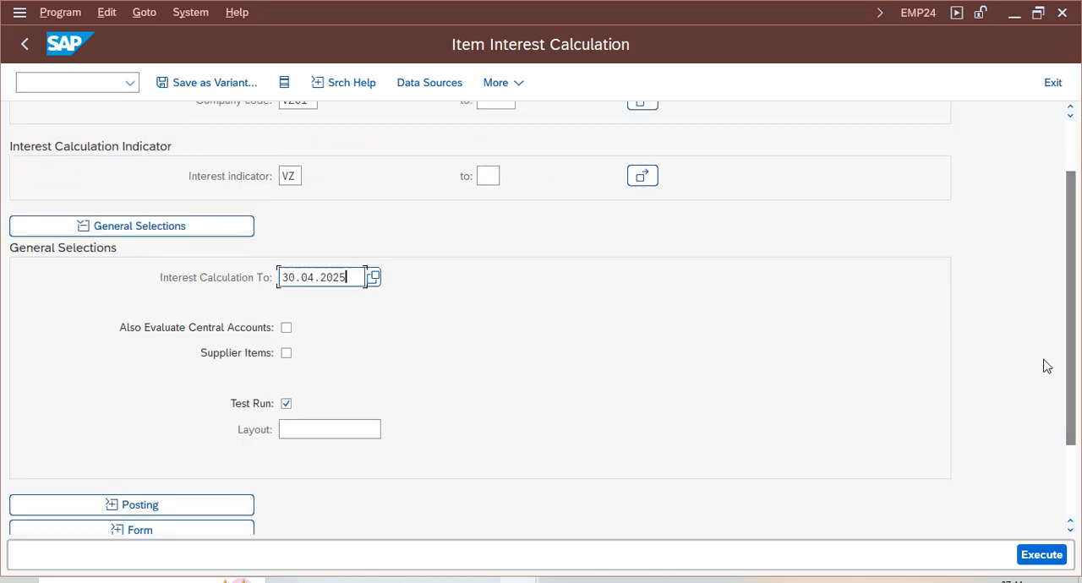
scroll(1076, 337, up, 2)
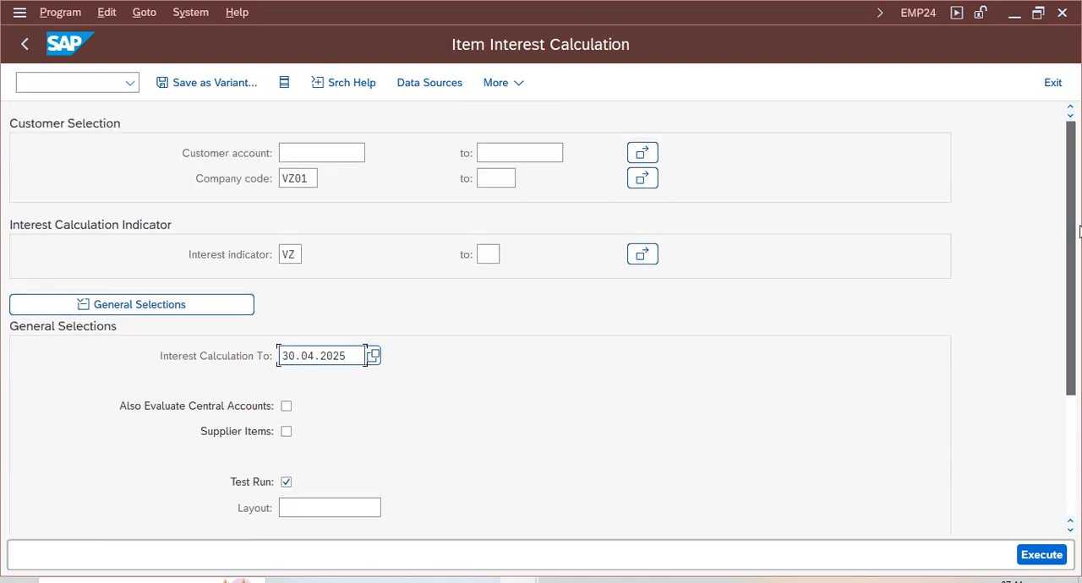
- Pick the customer account through a value search restricted to company code VZ01 and execute the interest calculation as a test run
click(319, 153)
click(373, 155)
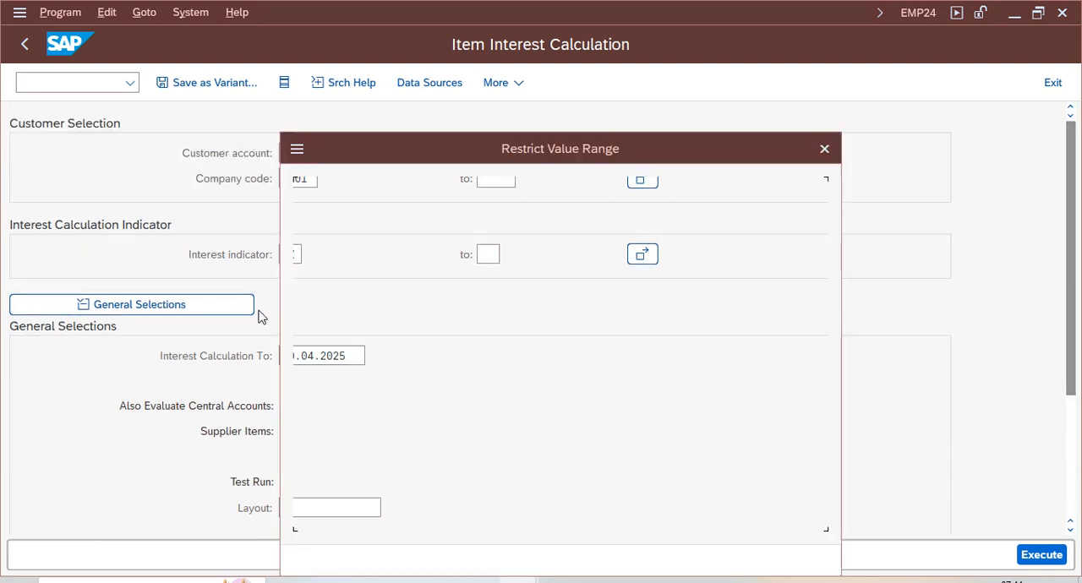
click(521, 407)
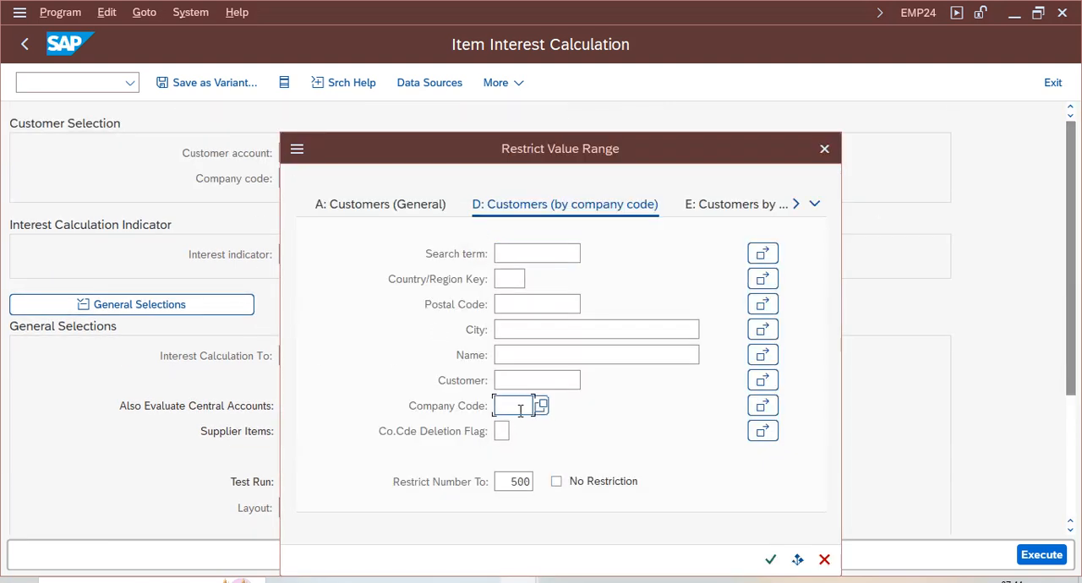
text(vz01)
key(Return)
double_click(290, 277)
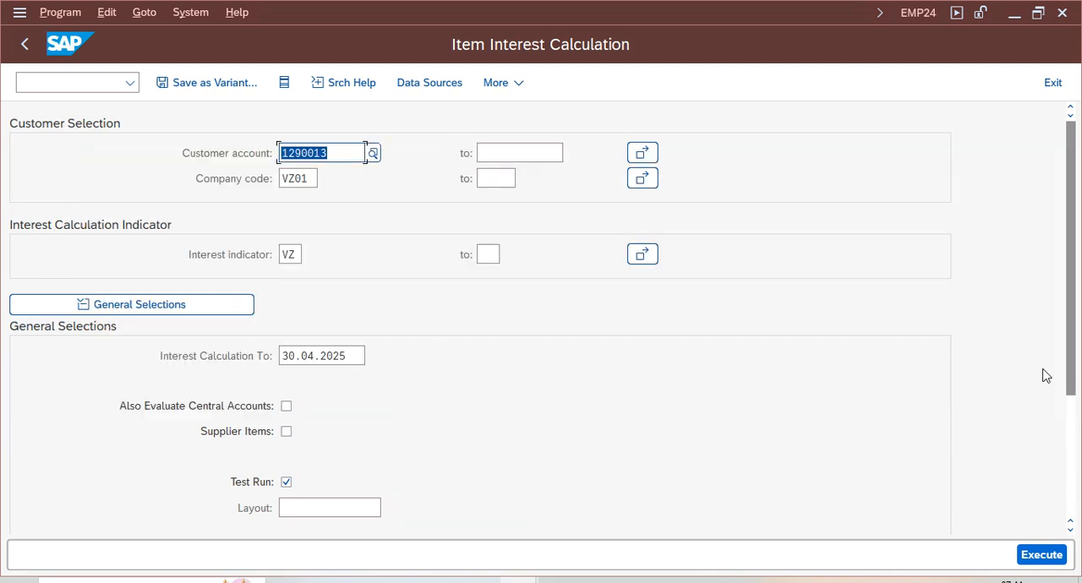
drag(1070, 355, 1075, 457)
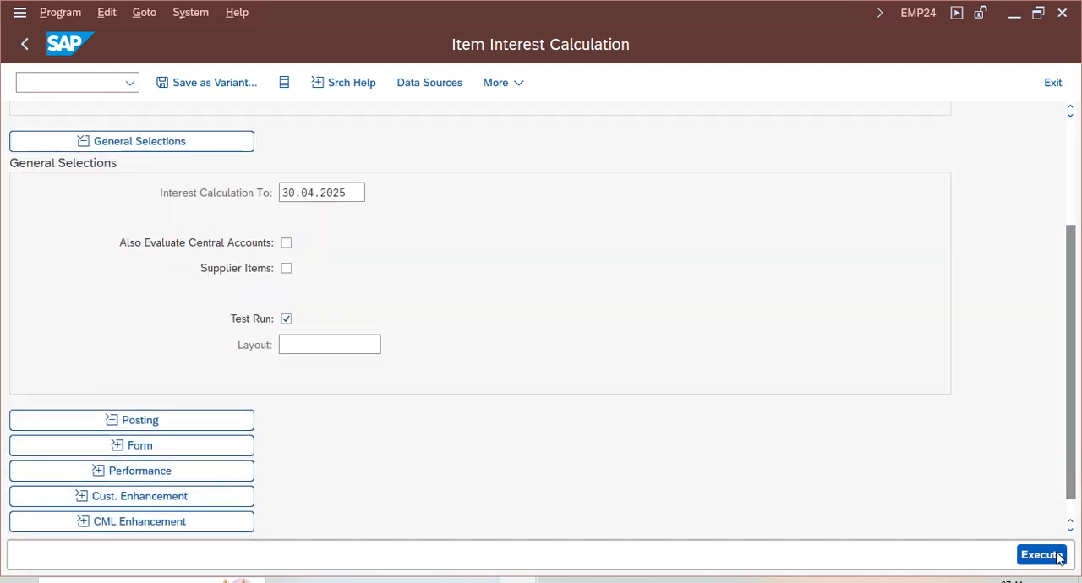
key(F8)
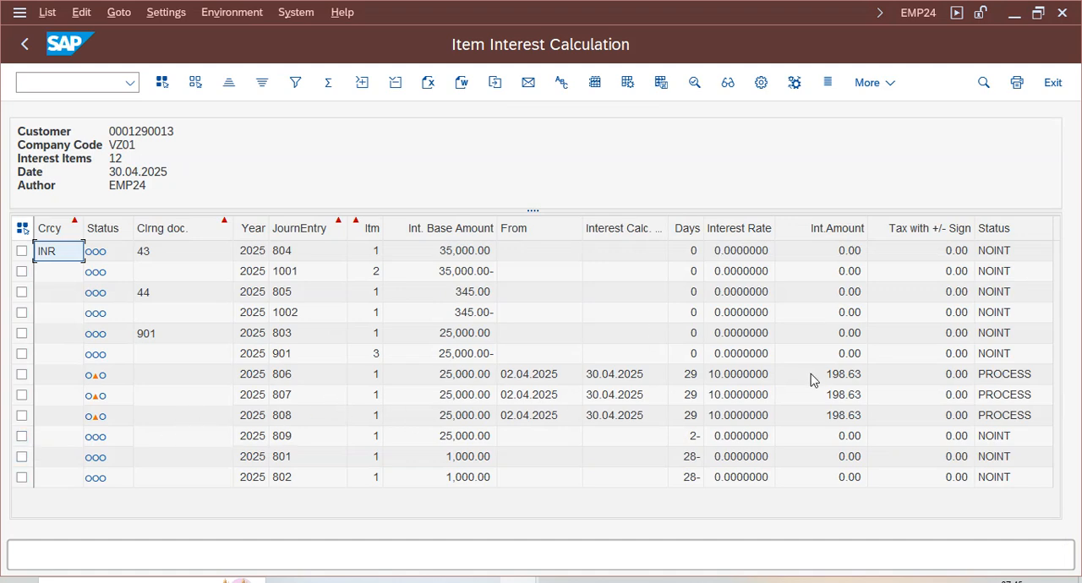
- Examine the traffic-light status, interest rate and interest amount of the items in the test run list
click(744, 377)
click(732, 401)
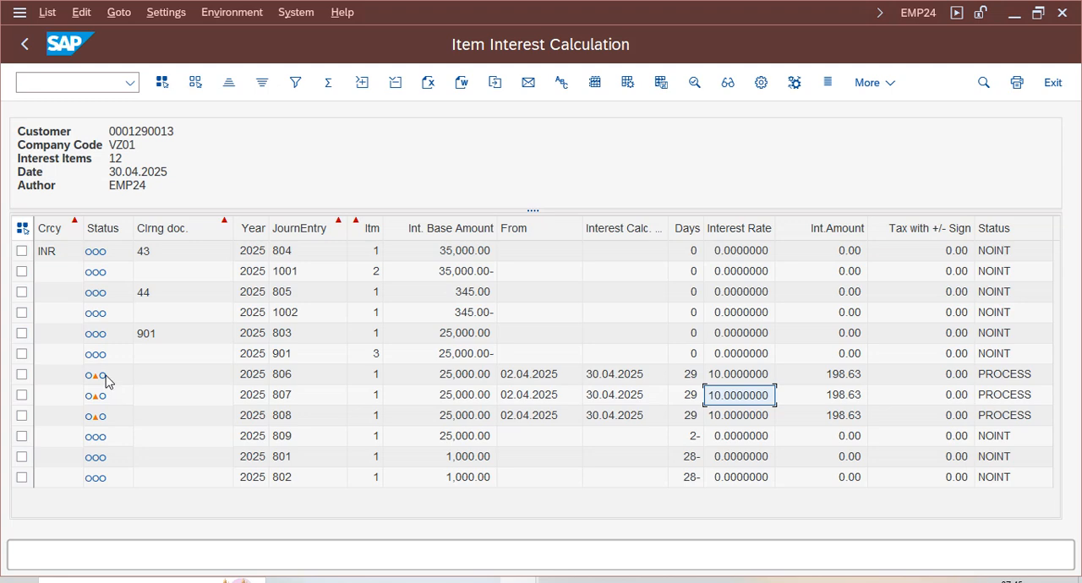
click(107, 381)
click(100, 397)
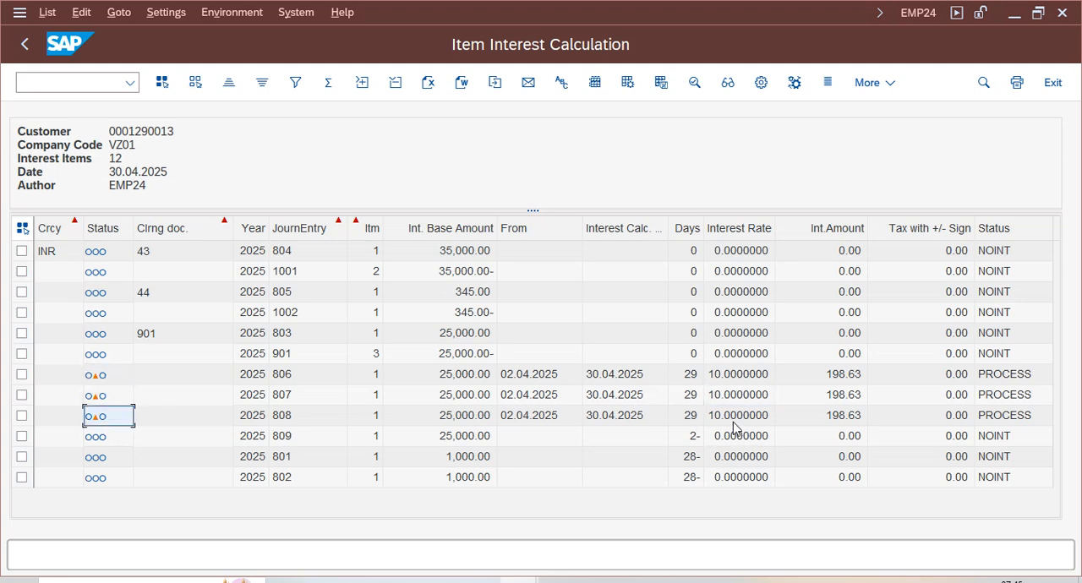
click(761, 457)
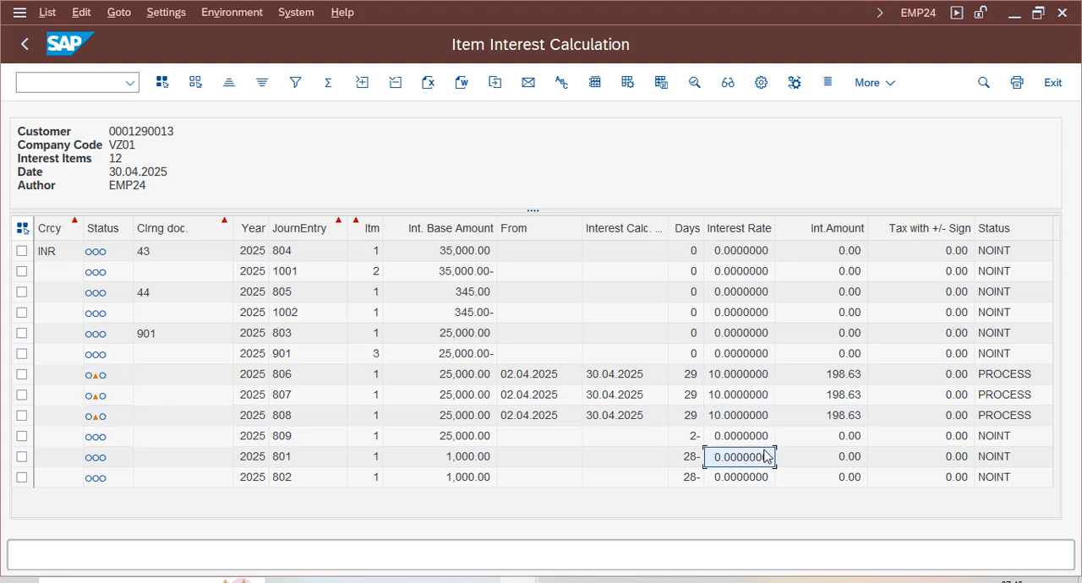
click(843, 376)
click(843, 396)
click(844, 417)
click(844, 458)
key(Down)
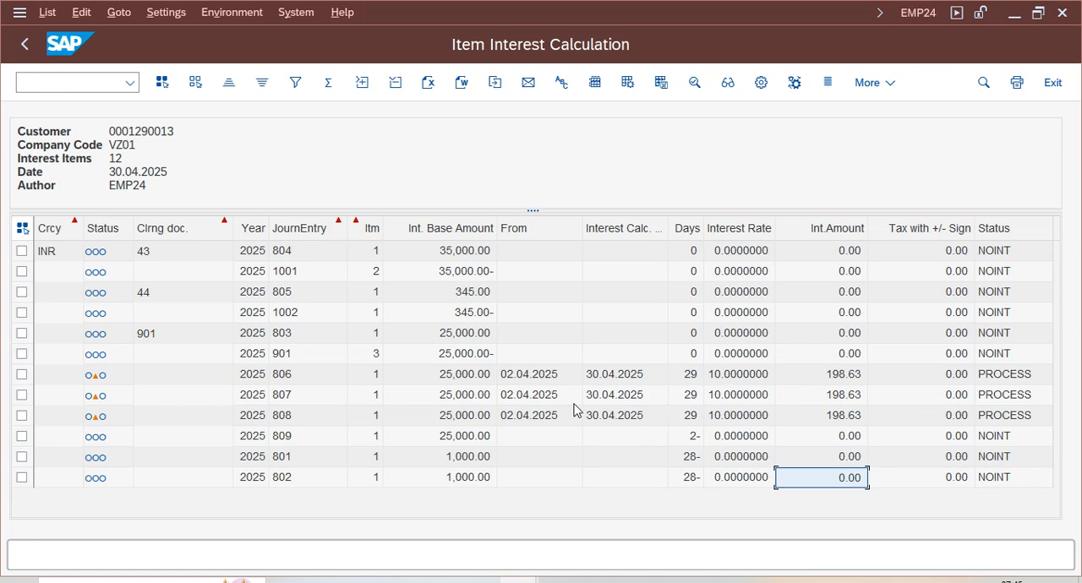
- Compare the base amount, days, interest rate and interest amount of the first item with status PROCESS
click(465, 376)
click(689, 378)
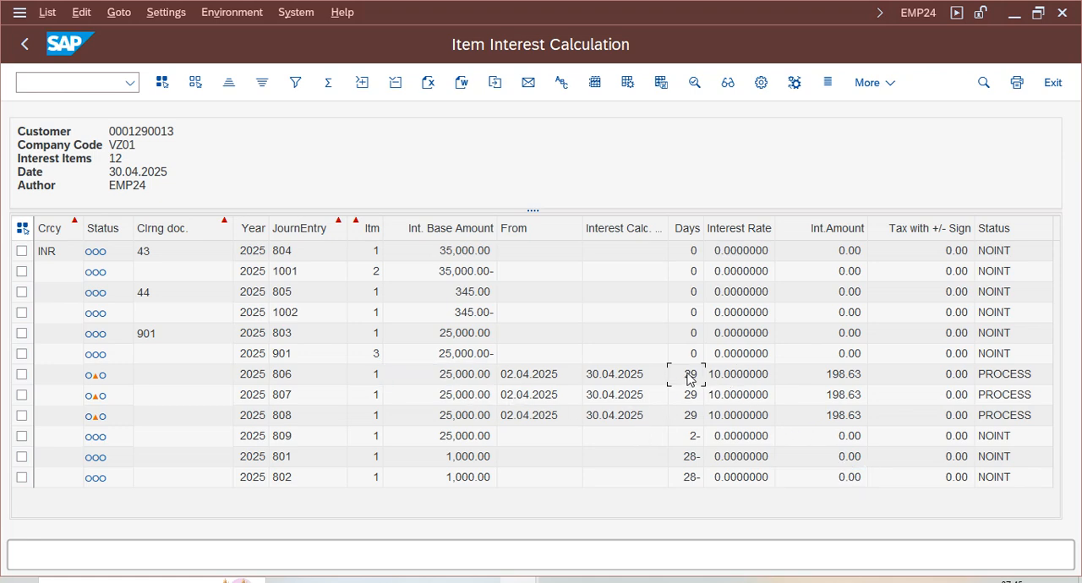
click(850, 383)
click(744, 378)
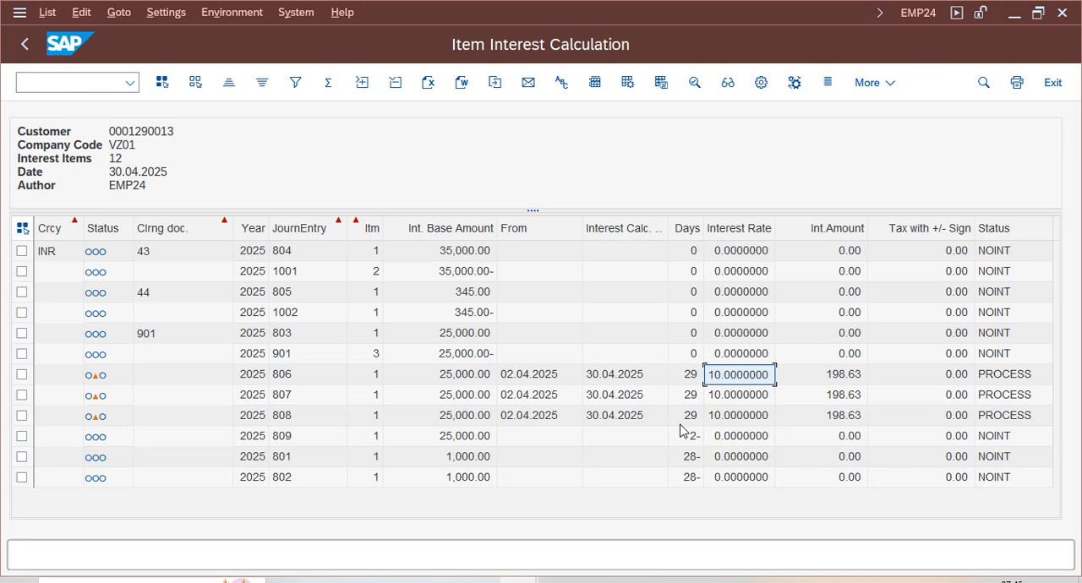
click(476, 381)
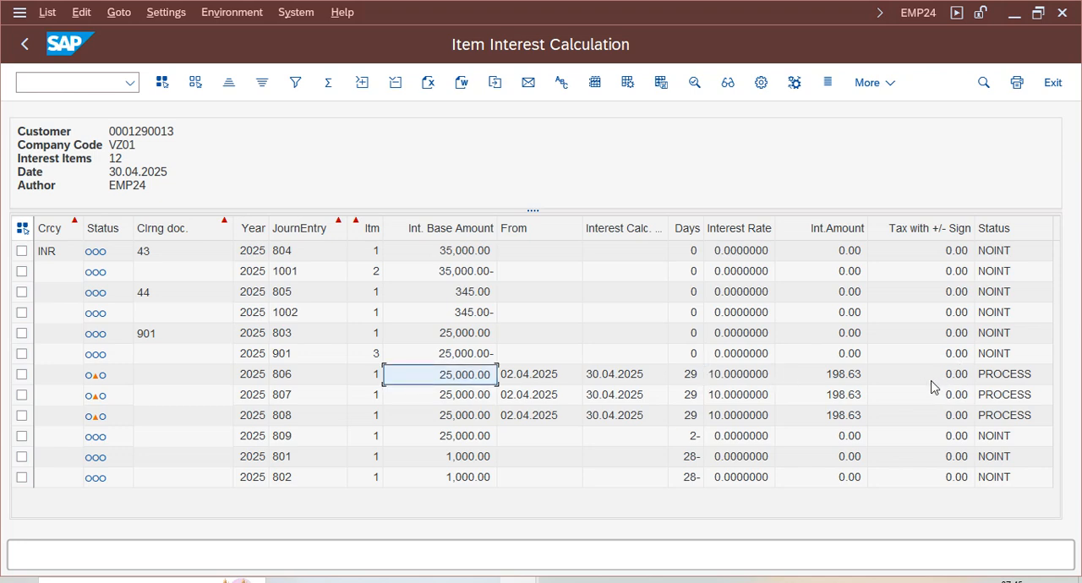
click(843, 383)
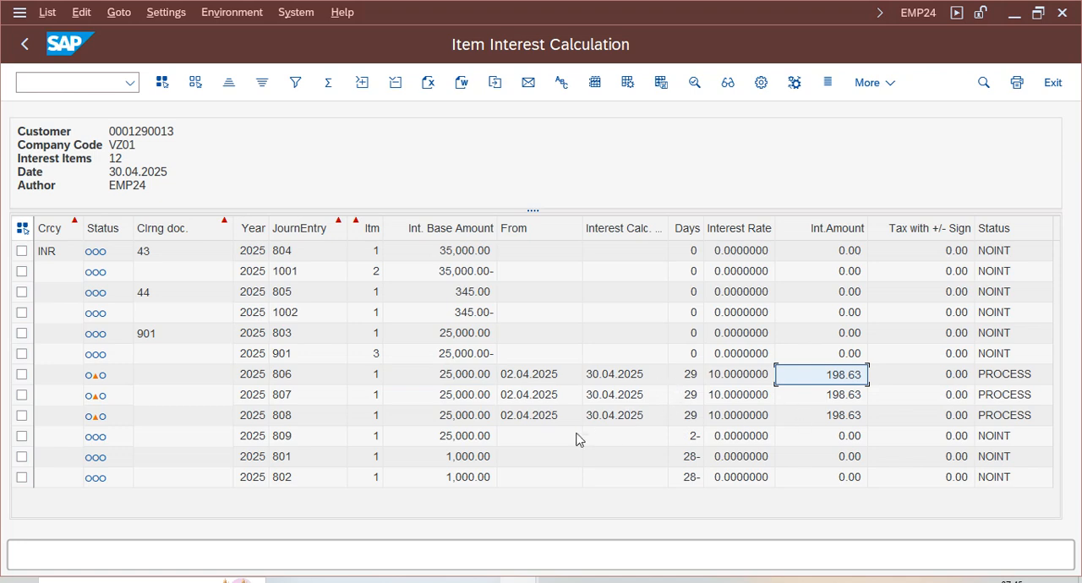
click(465, 385)
- Open the Windows Calculator and enter 25000 multiplied by 10 percent
click(160, 581)
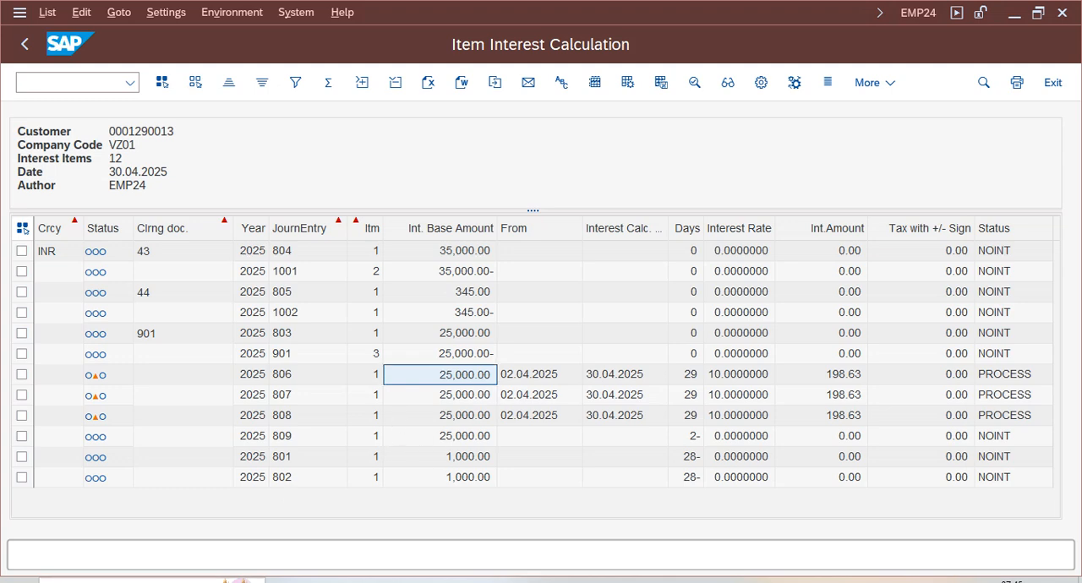
text(calc)
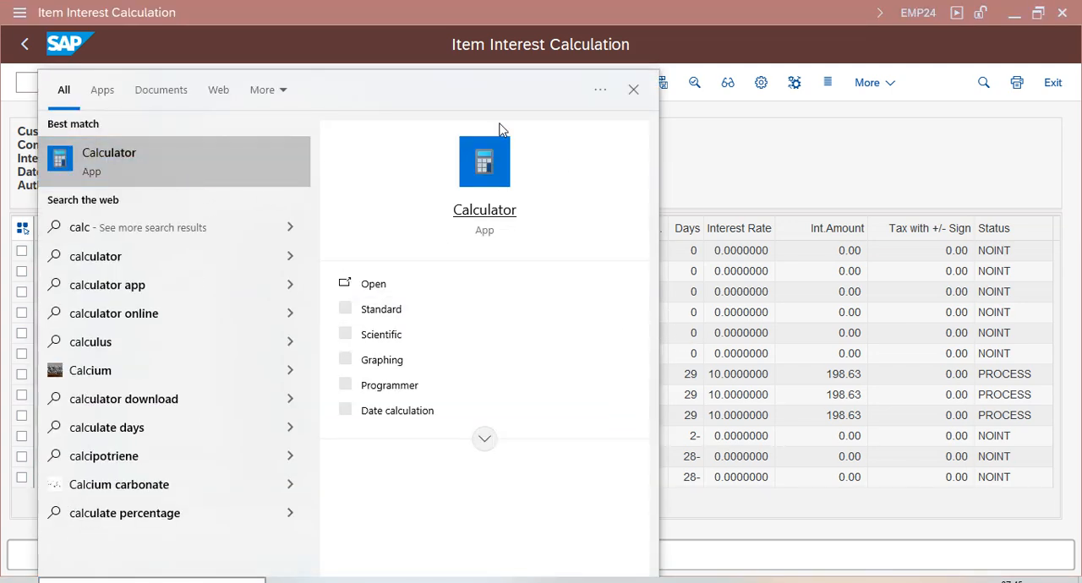
key(Return)
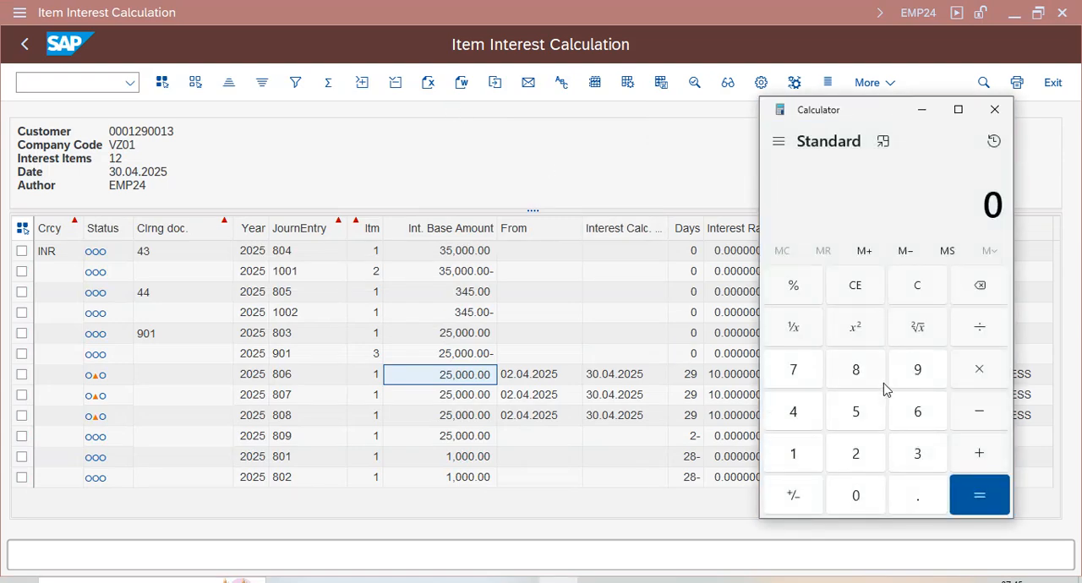
text(250000)
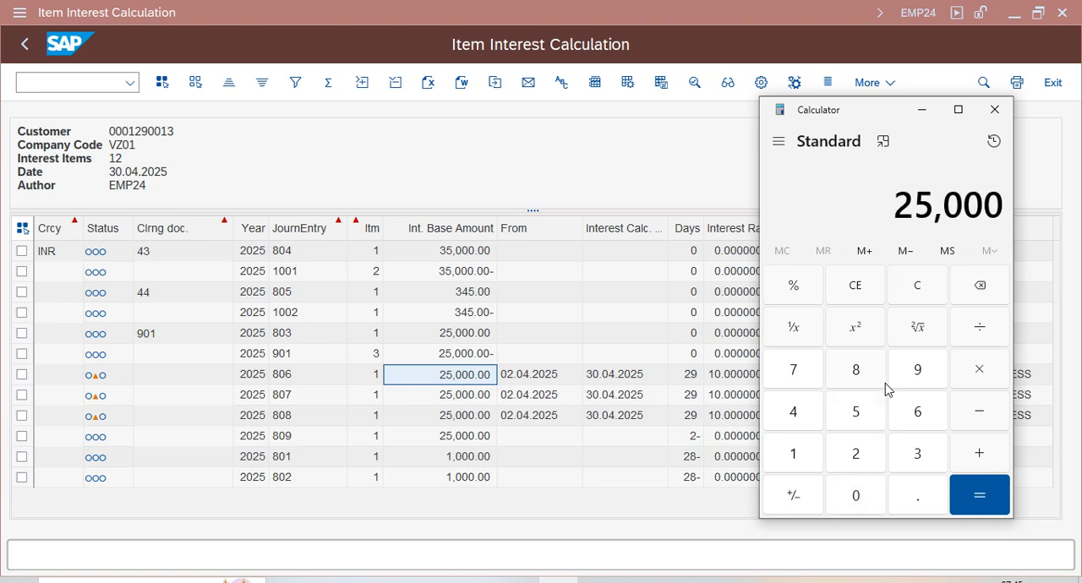
key(asterisk)
text(10)
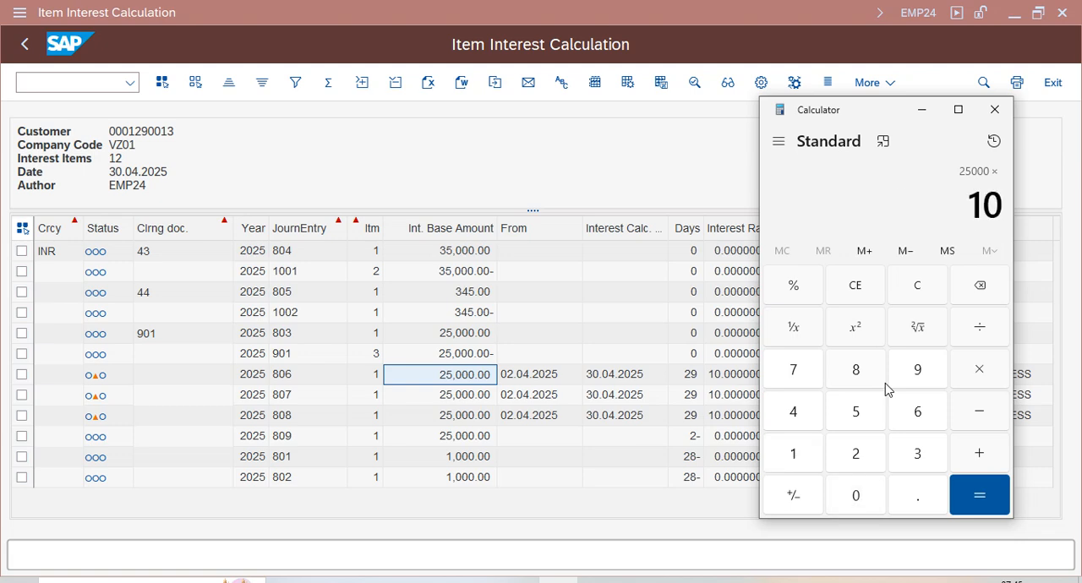
key(percent)
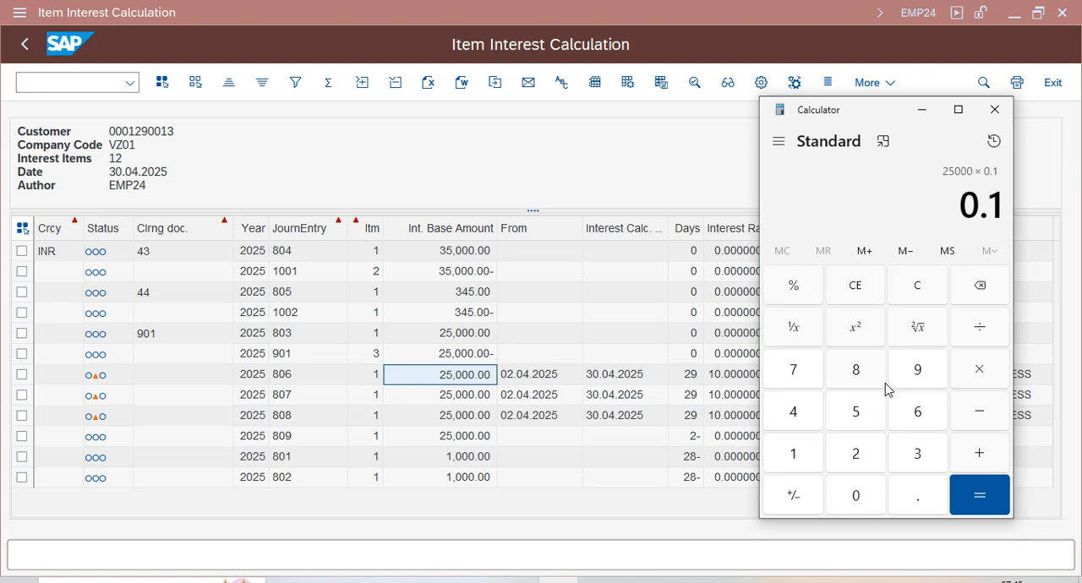
- Multiply the yearly interest by 29 days, divide by 365, compare it with the listed interest amount and close Calculator
key(asterisk)
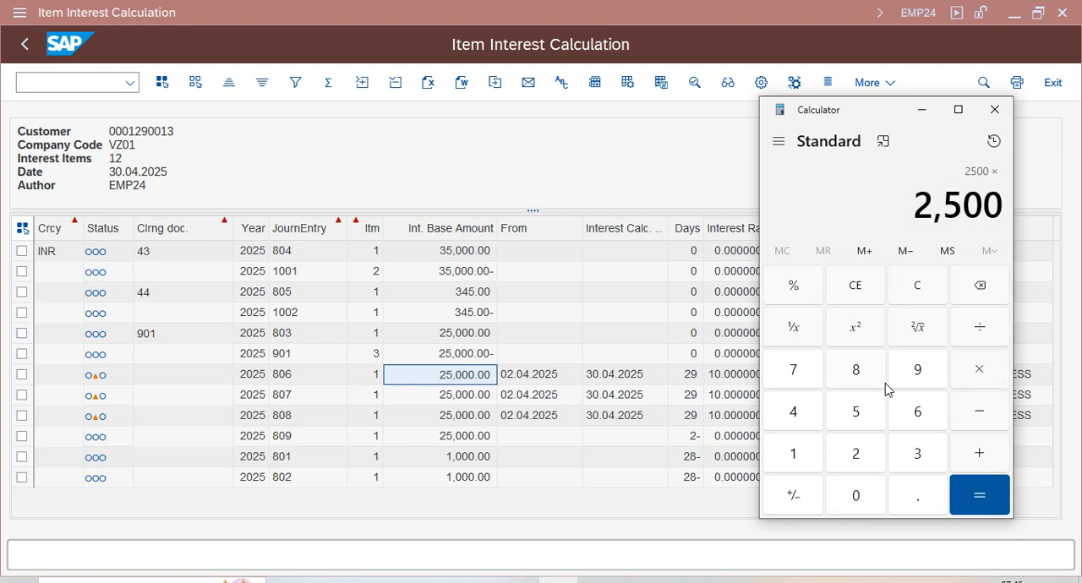
text(29)
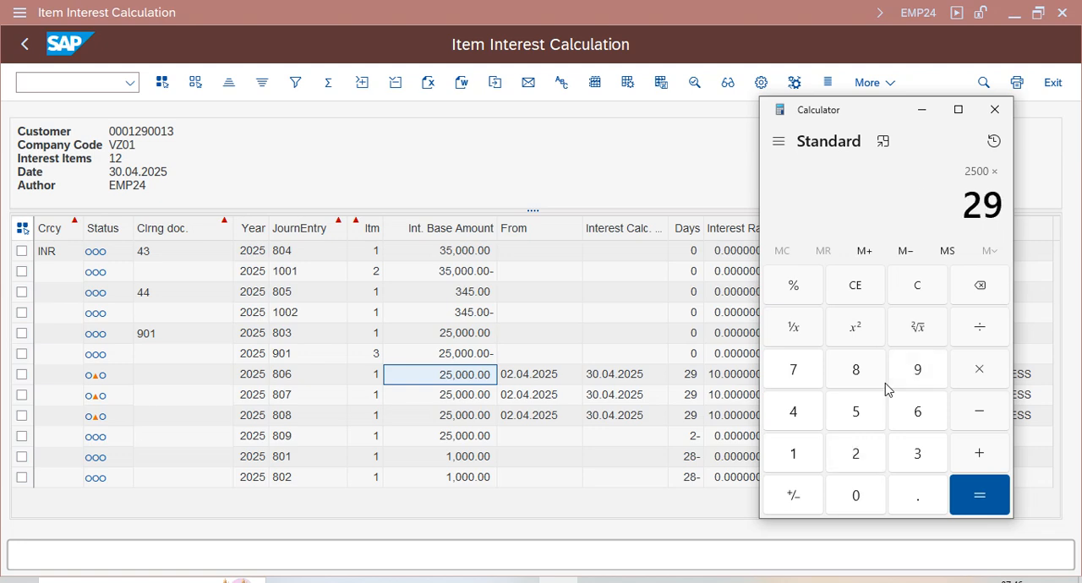
key(slash)
text(365)
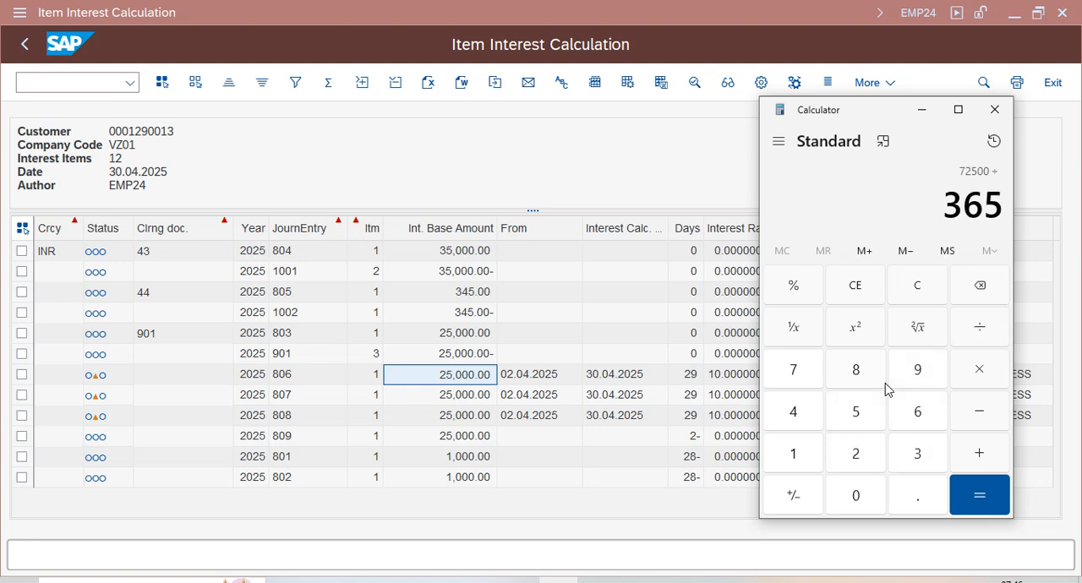
key(Return)
drag(882, 114, 421, 44)
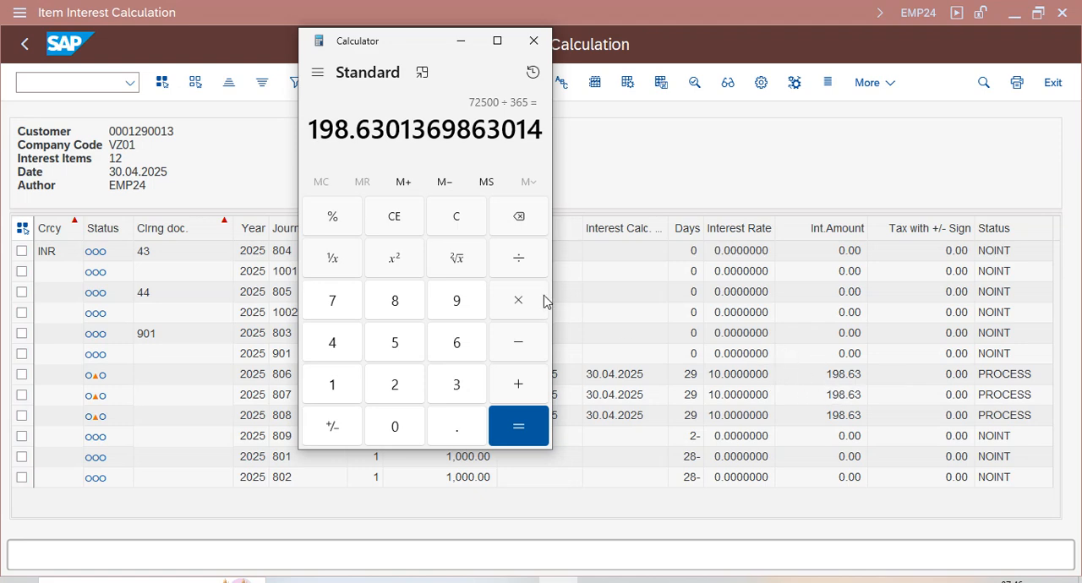
click(535, 41)
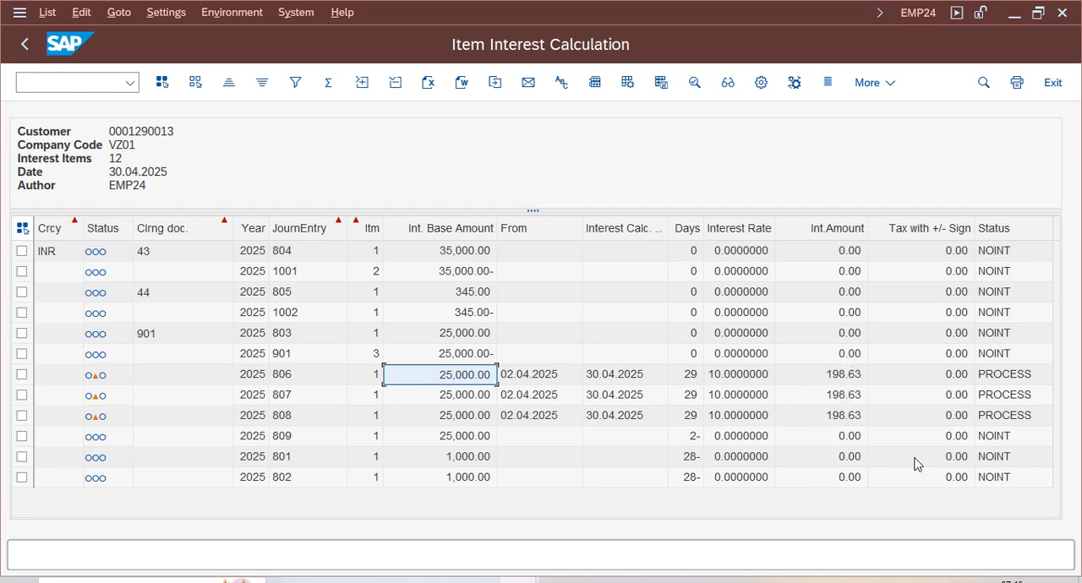
- Return to the selection screen, turn off Test Run, execute the interest calculation and select the error message in the log
click(25, 46)
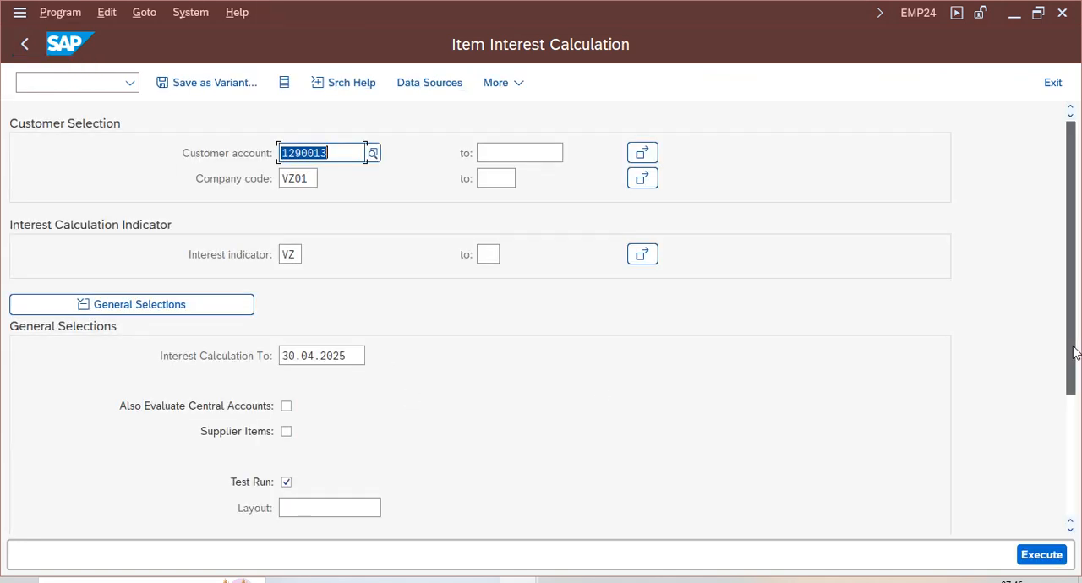
scroll(1074, 350, down, 3)
click(286, 389)
click(1041, 556)
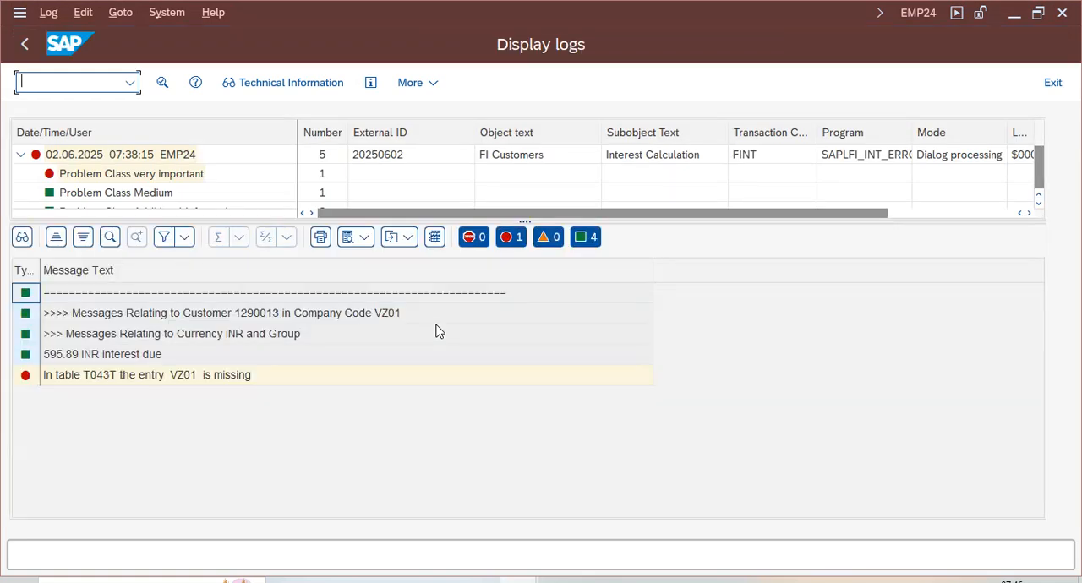
click(103, 382)
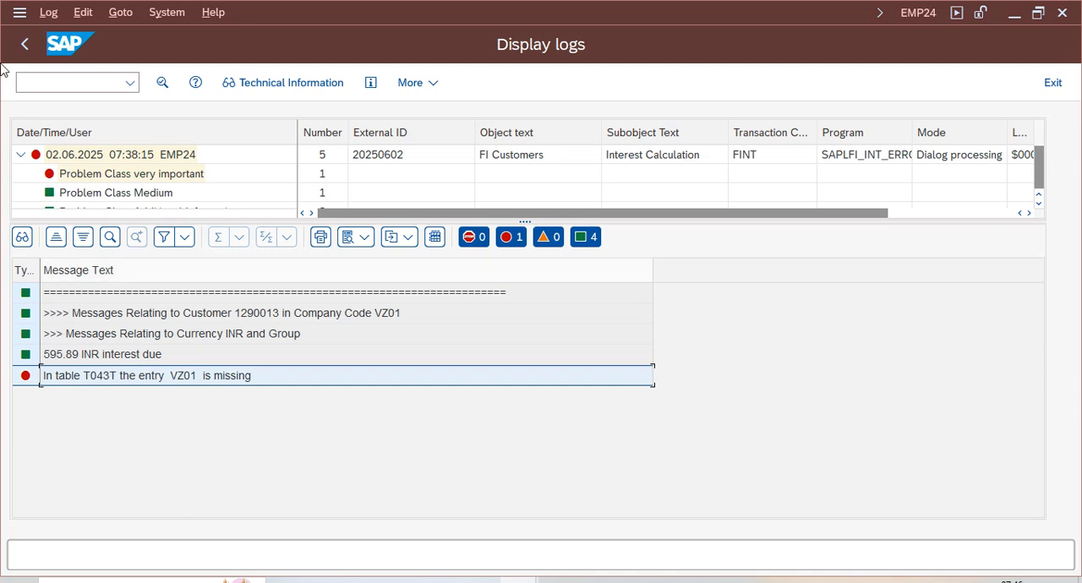
- Open General Table Display in a new session, list the entries of table T043T and leave the table display
click(56, 83)
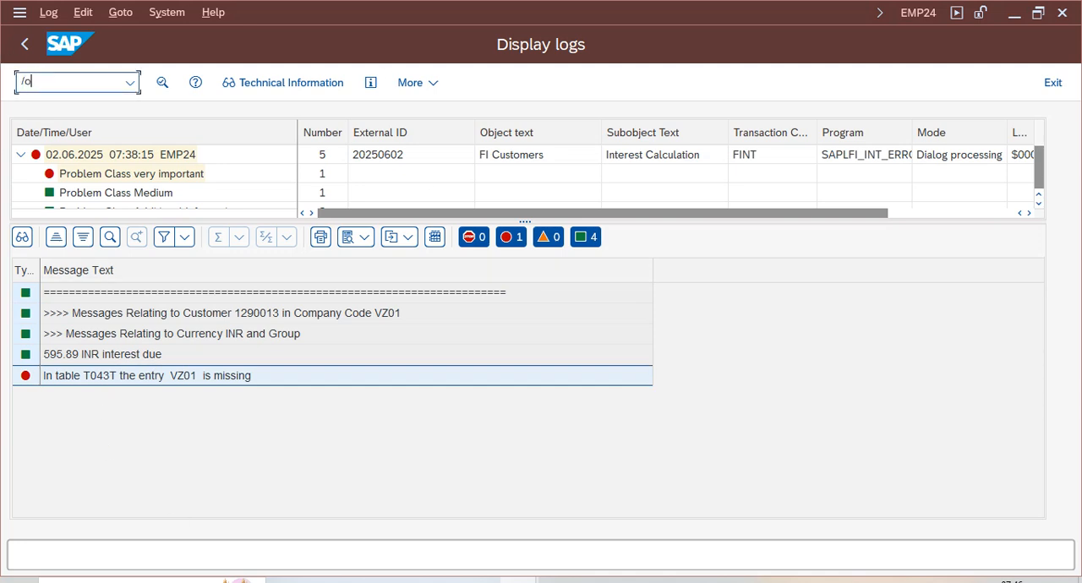
key(Return)
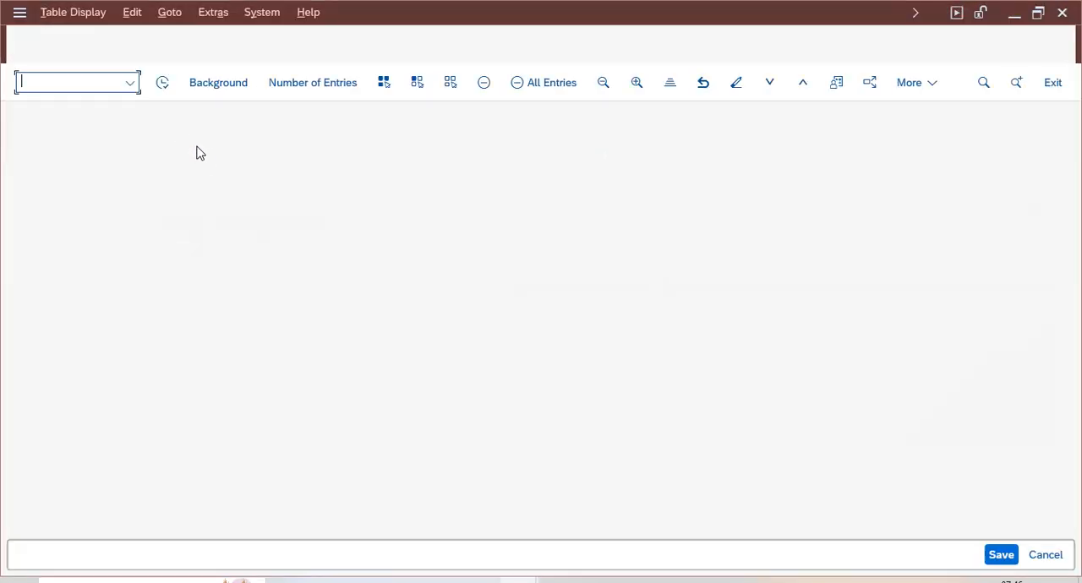
text(t043t)
key(Return)
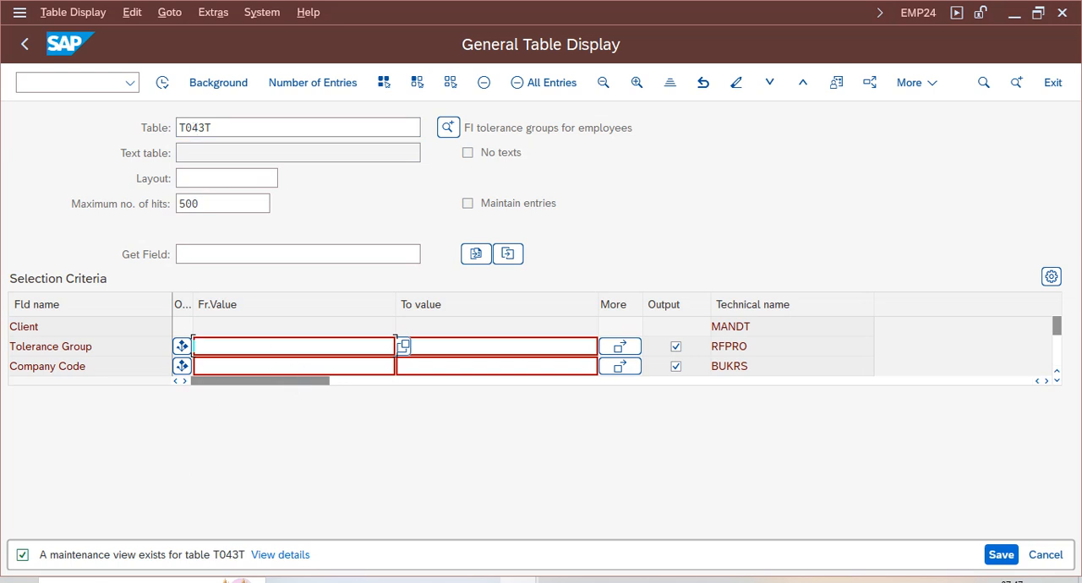
drag(651, 135, 349, 131)
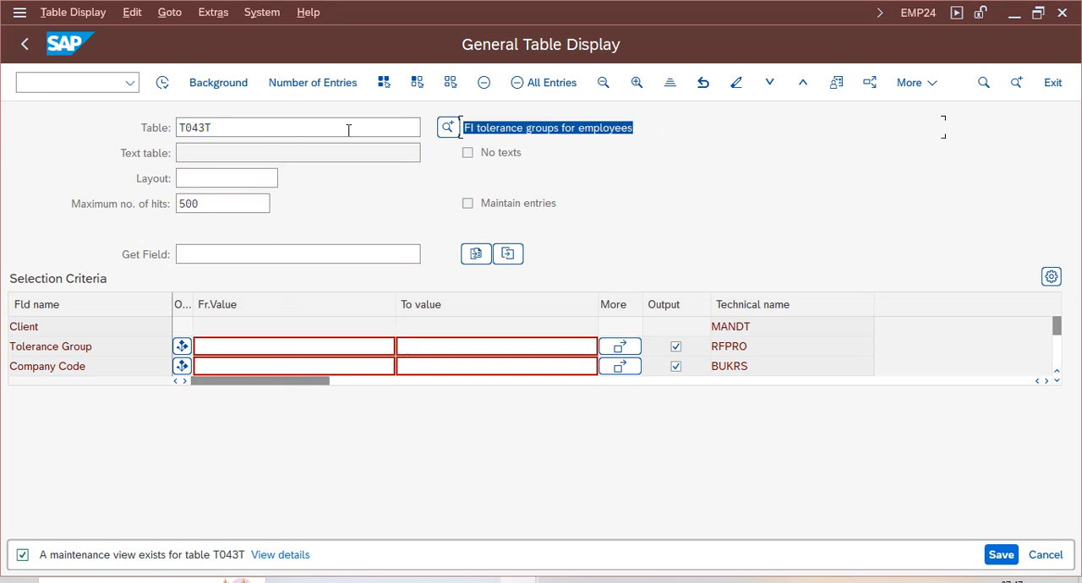
click(160, 84)
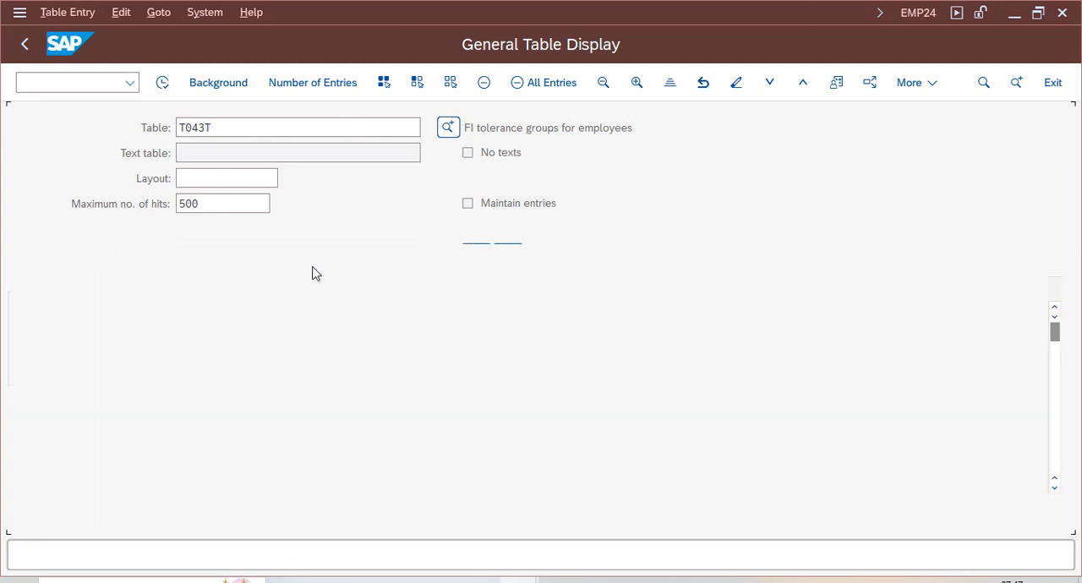
click(25, 44)
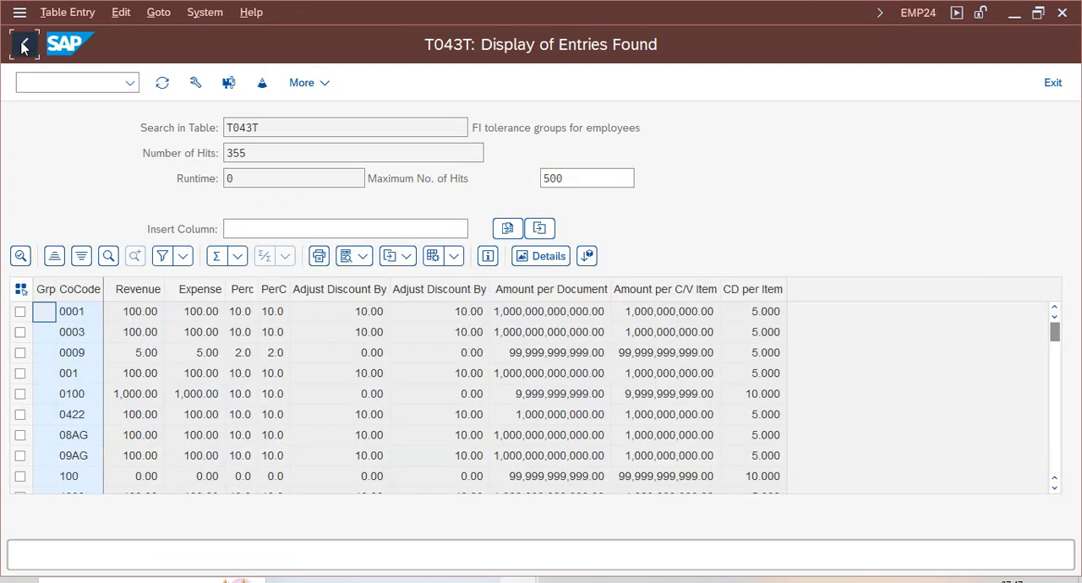
click(34, 51)
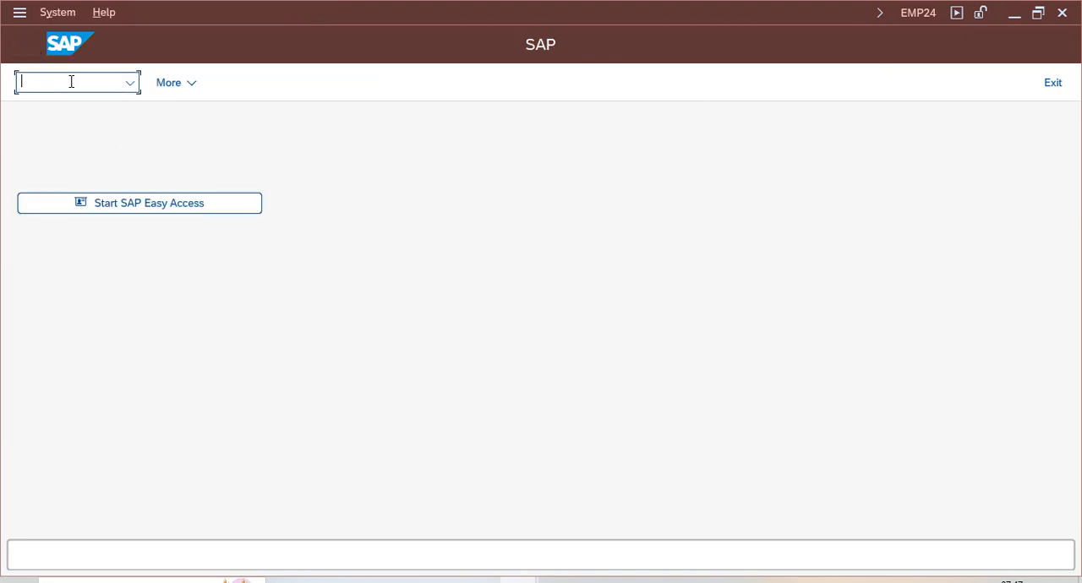
- Start SAP Easy Access, go to the customizing project screen and open the SAP Reference IMG
click(203, 207)
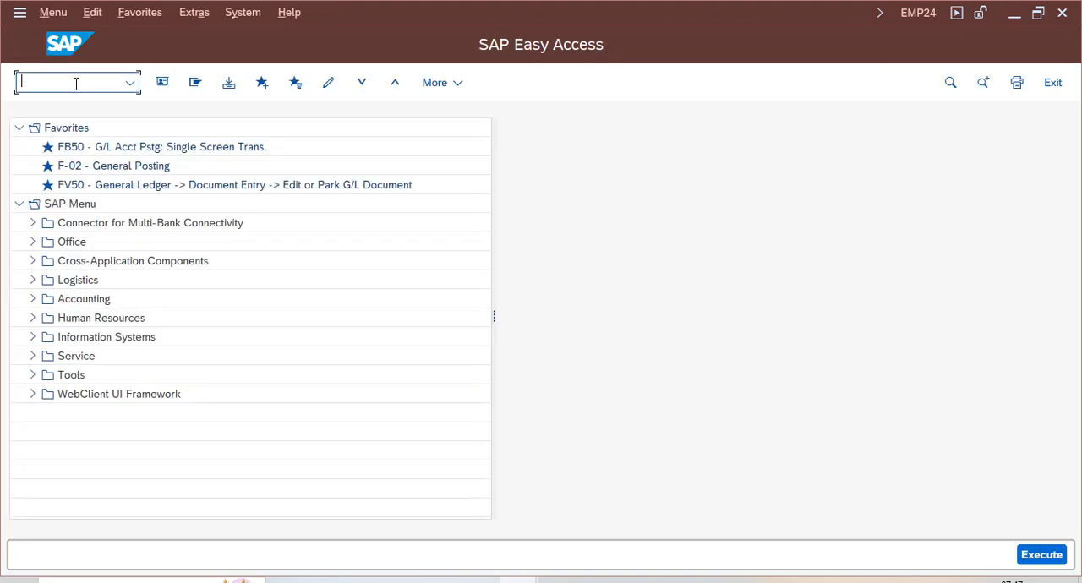
key(Return)
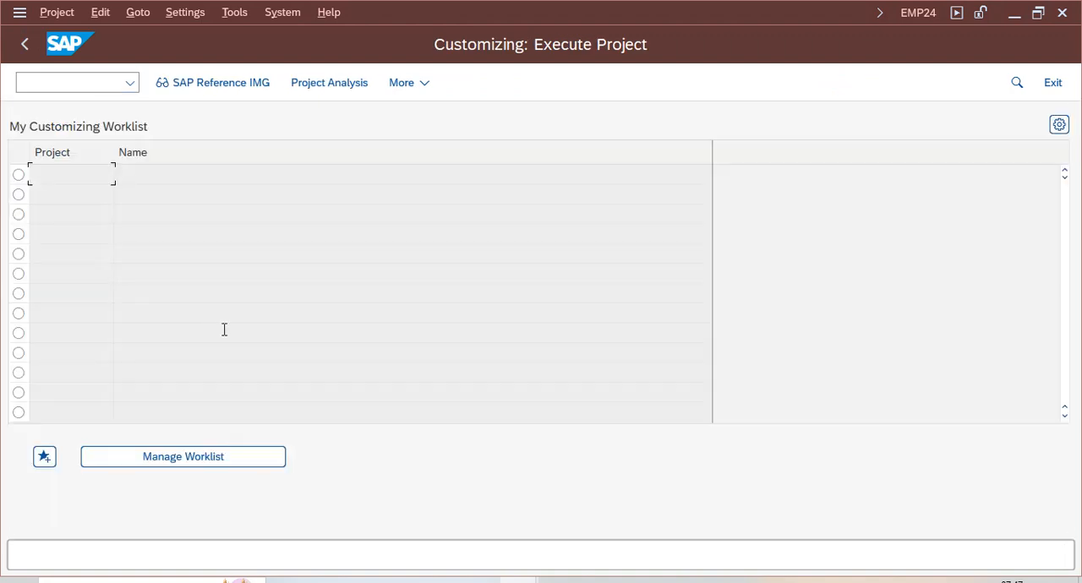
click(212, 82)
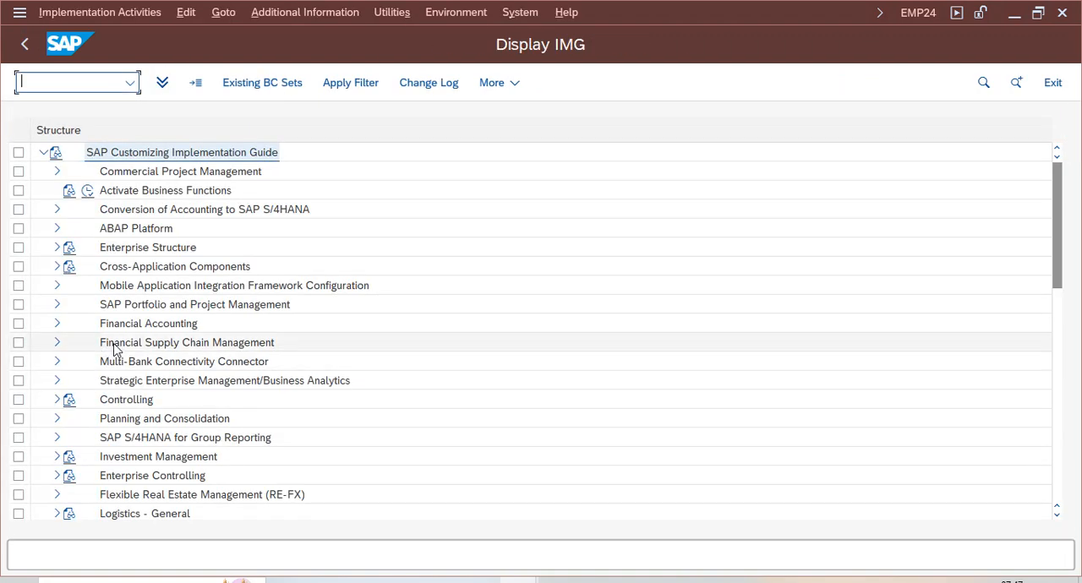
- Expand Financial Accounting, General Ledger Accounting, Business Transactions, Open Item Clearing and Clearing Differences in the IMG structure
click(96, 330)
click(56, 324)
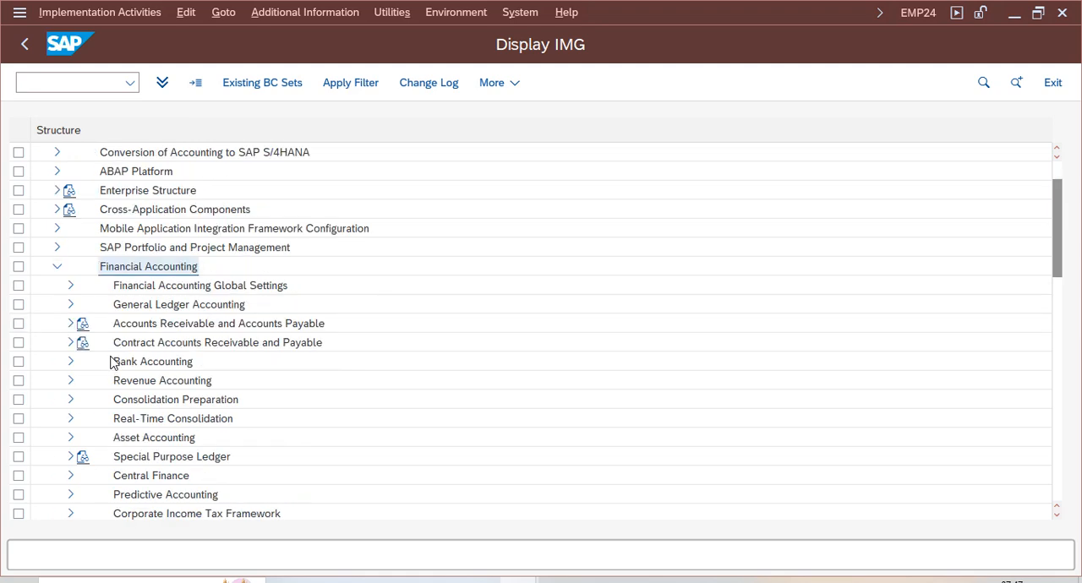
click(71, 304)
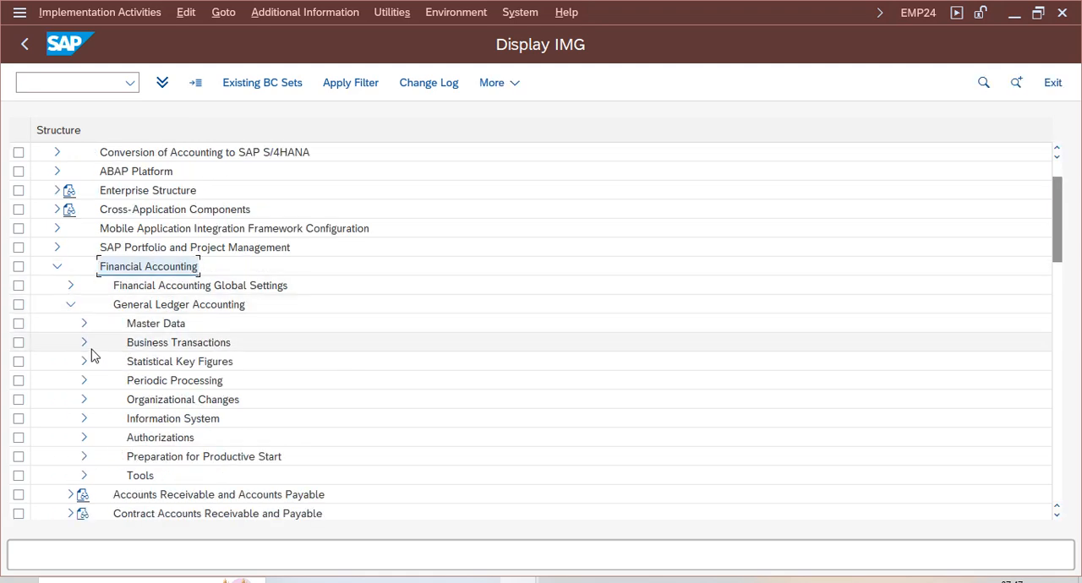
click(85, 343)
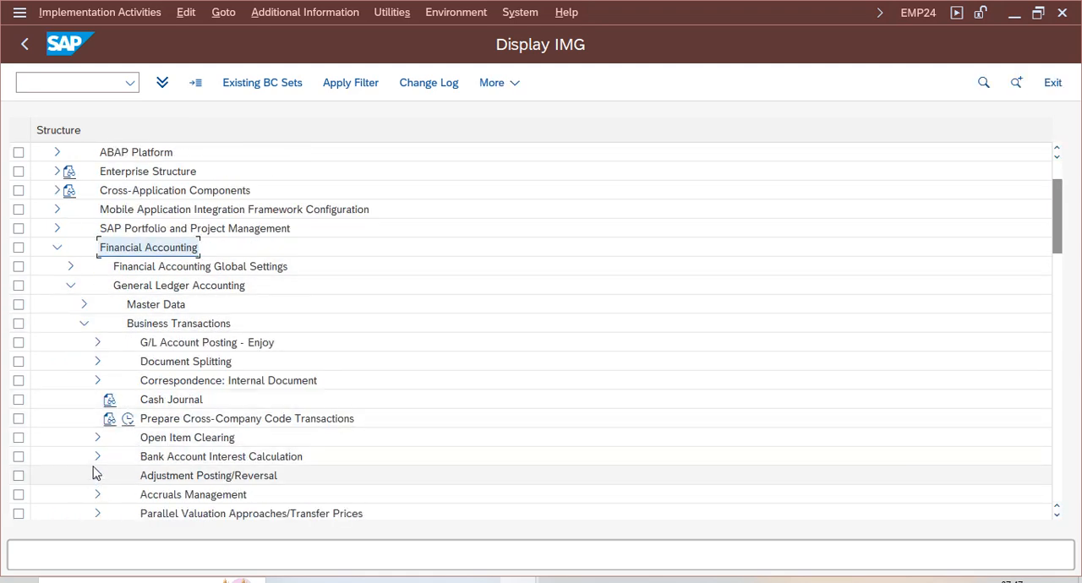
click(97, 437)
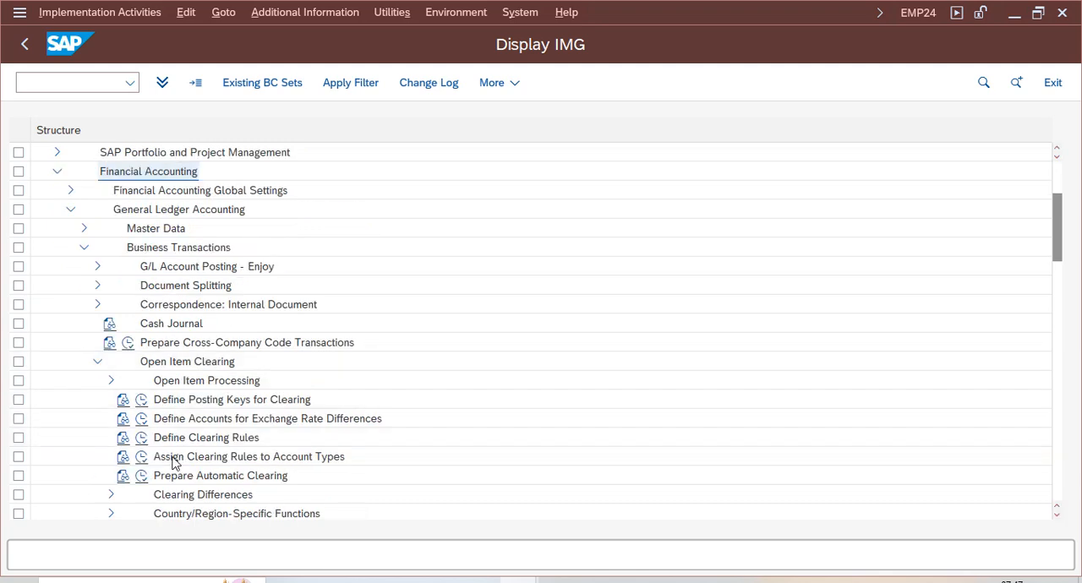
click(111, 495)
click(186, 480)
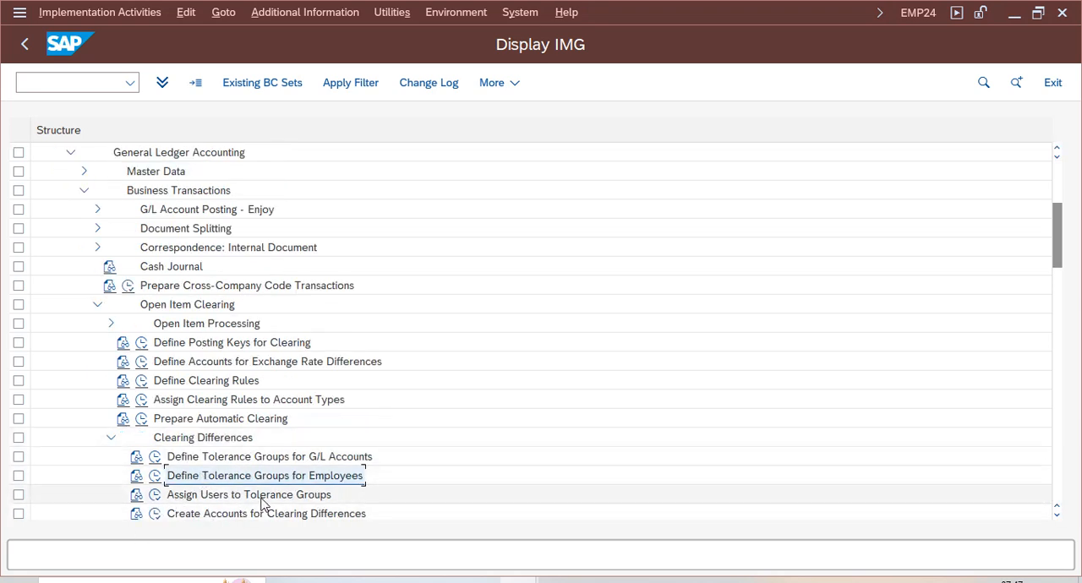
- Open Assign Users to Tolerance Groups, check the tolerance group of the logged-on user and return to the IMG
click(172, 493)
click(155, 499)
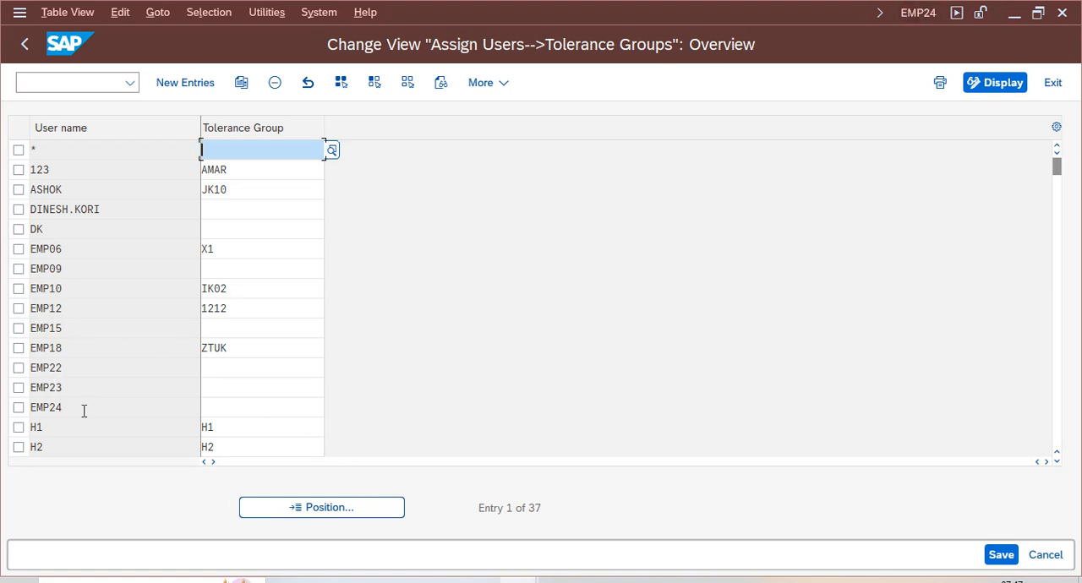
click(254, 407)
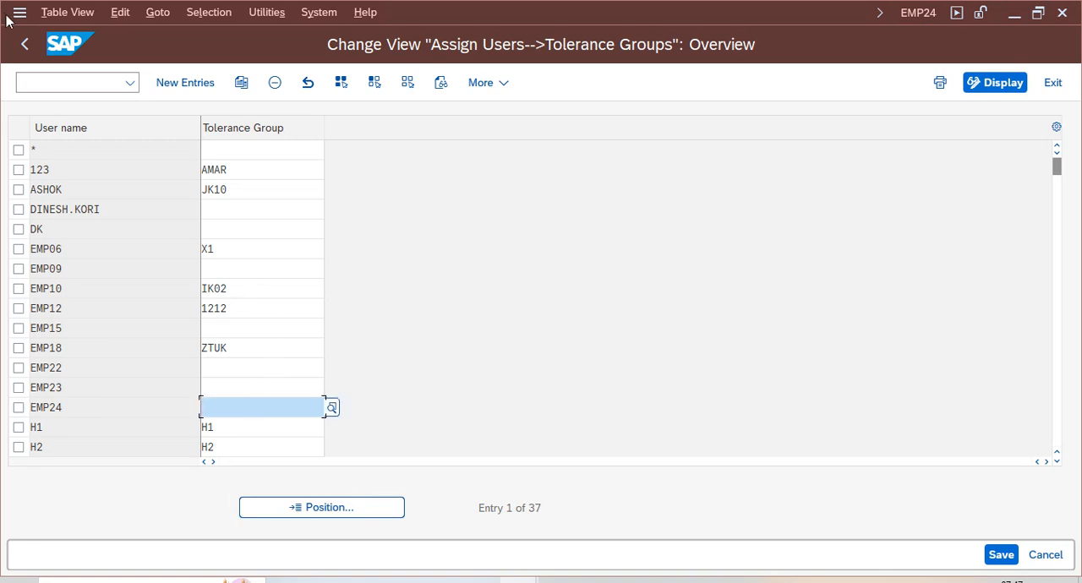
click(24, 44)
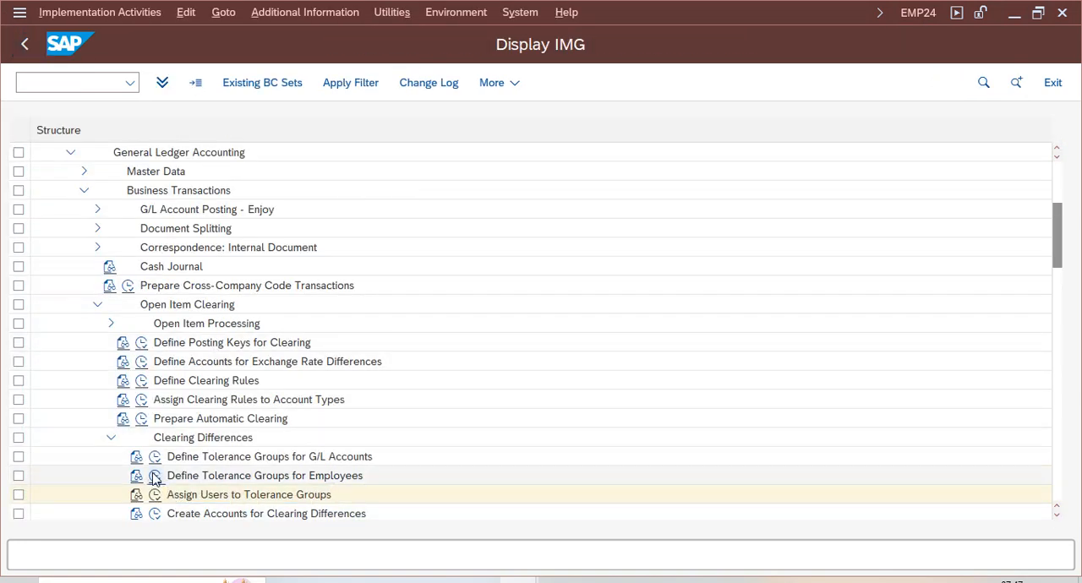
- Open Define Tolerance Groups for Employees, position the list on tolerance group VZ01 and open that entry's details
click(155, 476)
click(227, 507)
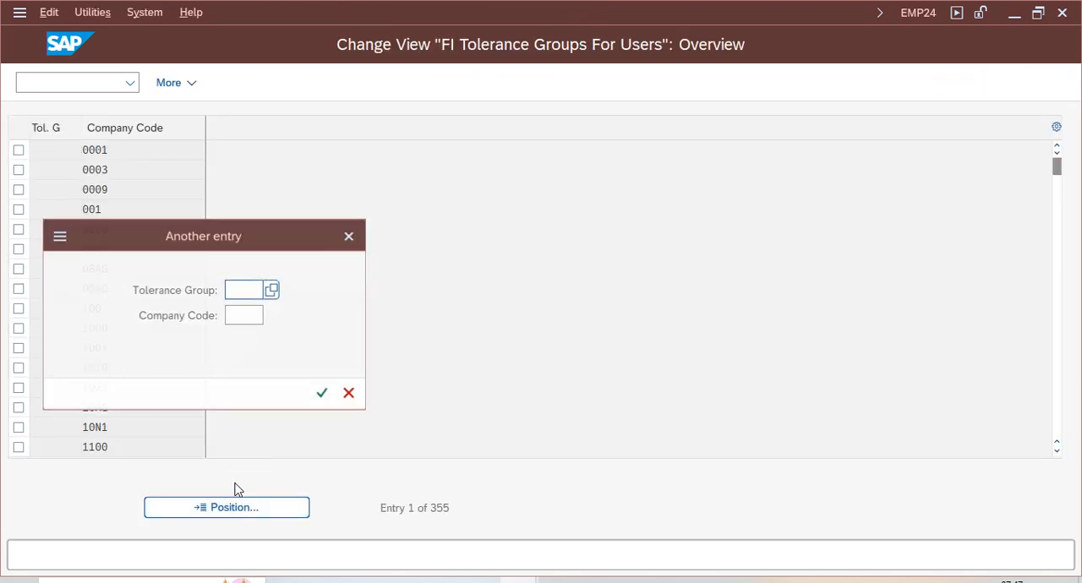
text(vz01)
key(Return)
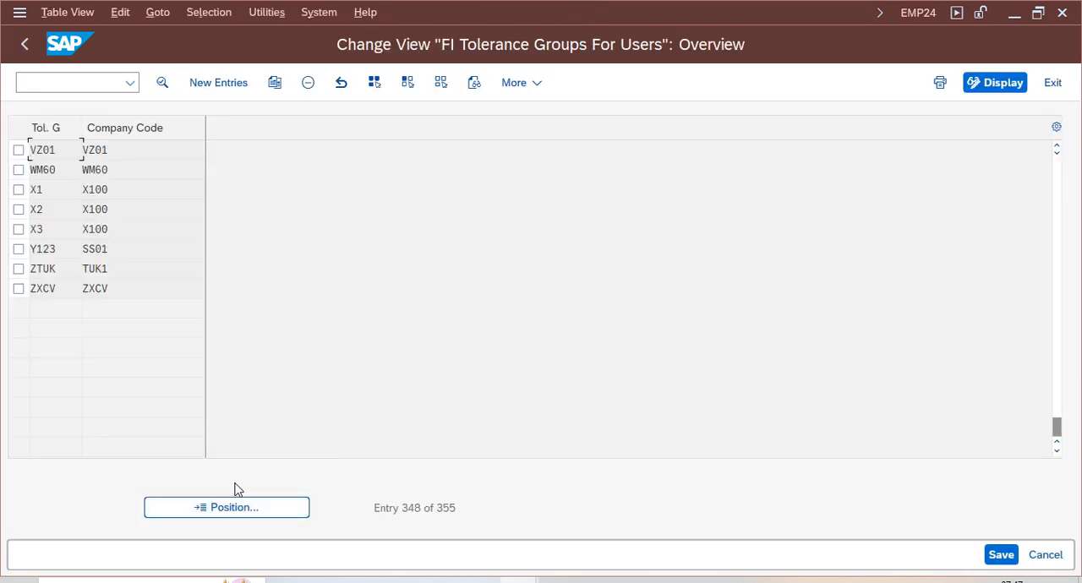
double_click(137, 152)
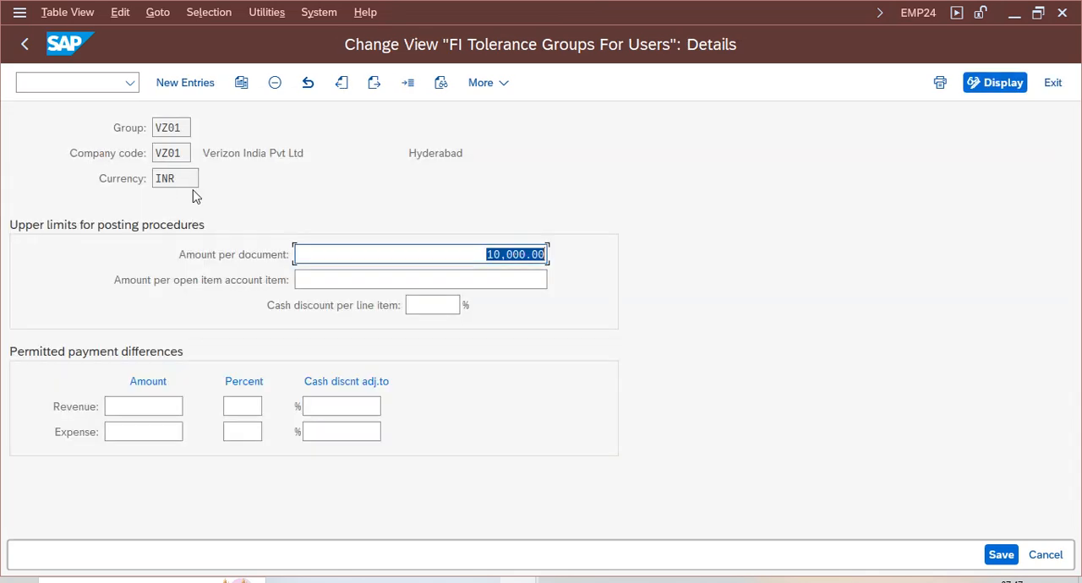
- Delete tolerance group entry VZ01 of company code VZ01 and save the change
drag(183, 129, 123, 117)
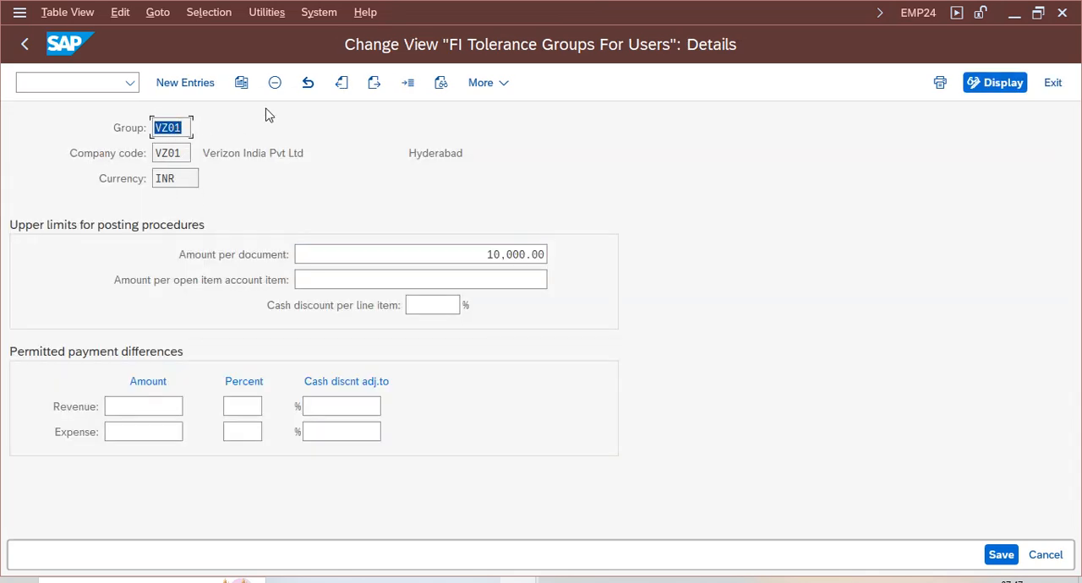
click(275, 82)
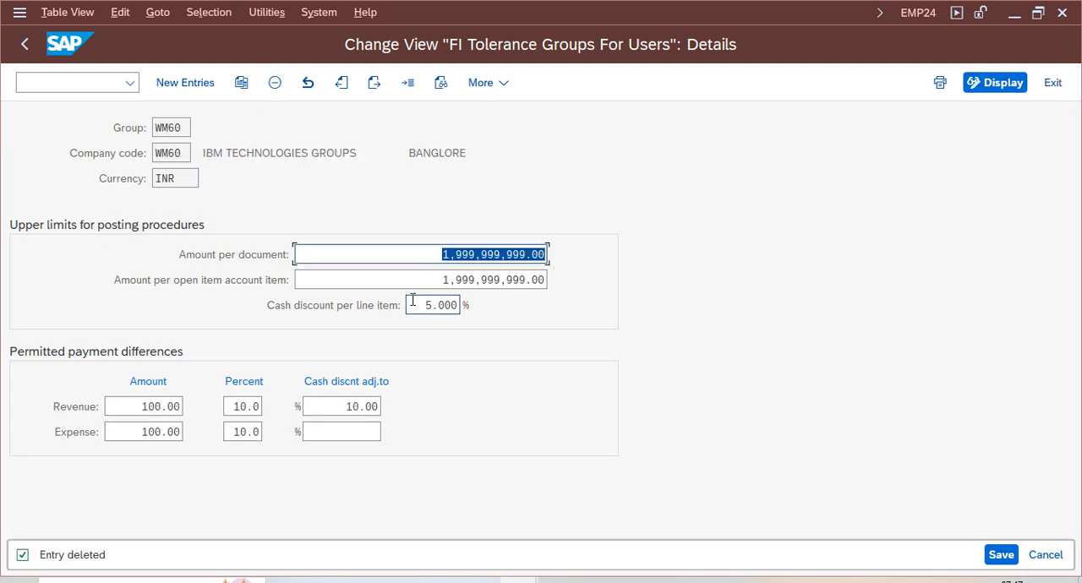
click(1001, 555)
key(Return)
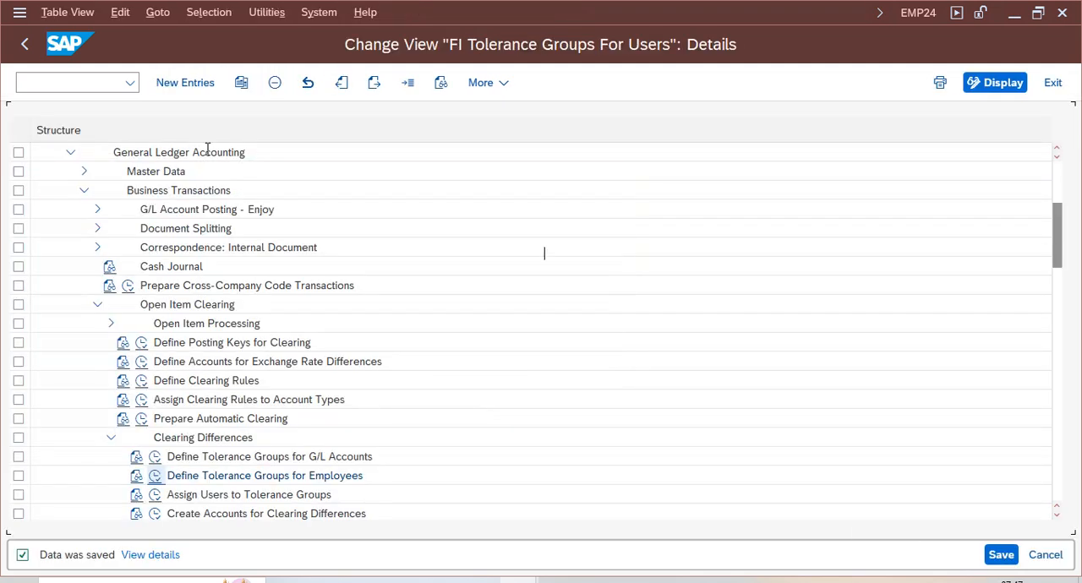
- Create and save a blank-group tolerance entry for company code VZ01 with 9,999,999,999 per document and open item, and 5% cash discount
click(184, 82)
click(173, 155)
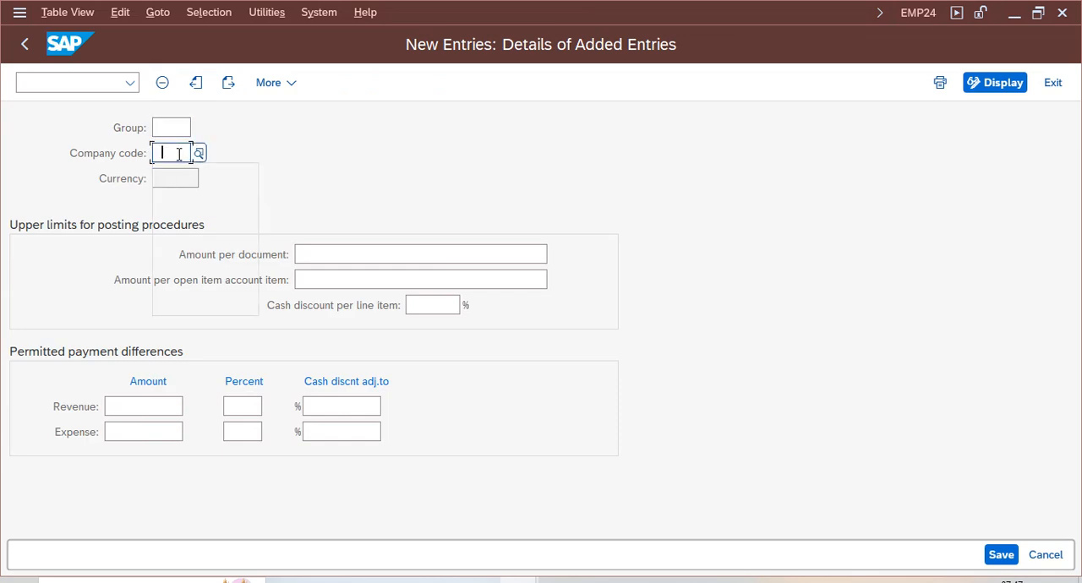
click(176, 226)
click(420, 252)
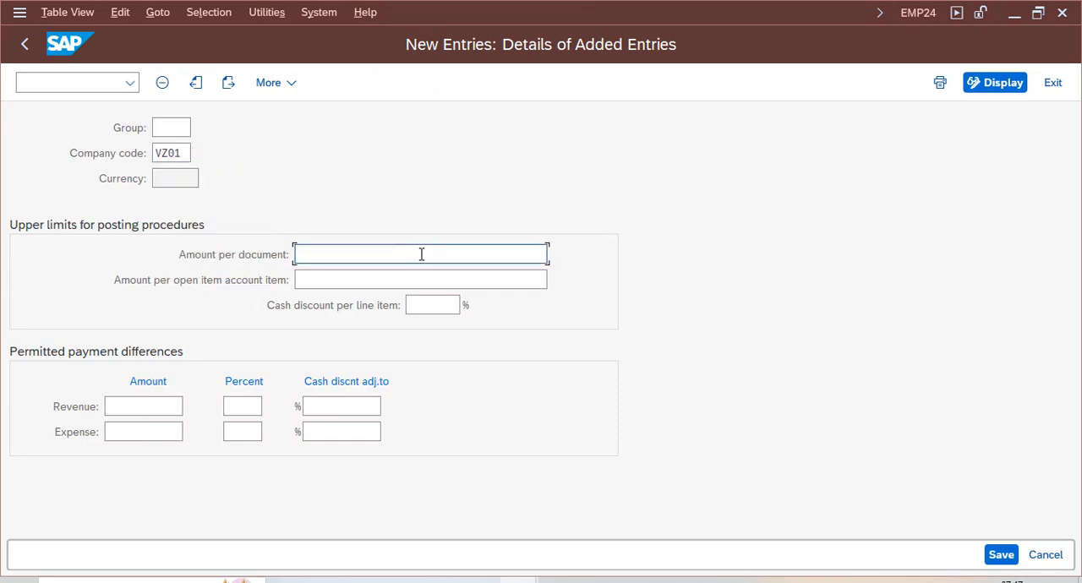
click(471, 285)
click(493, 278)
click(446, 305)
click(460, 312)
text(5)
click(998, 553)
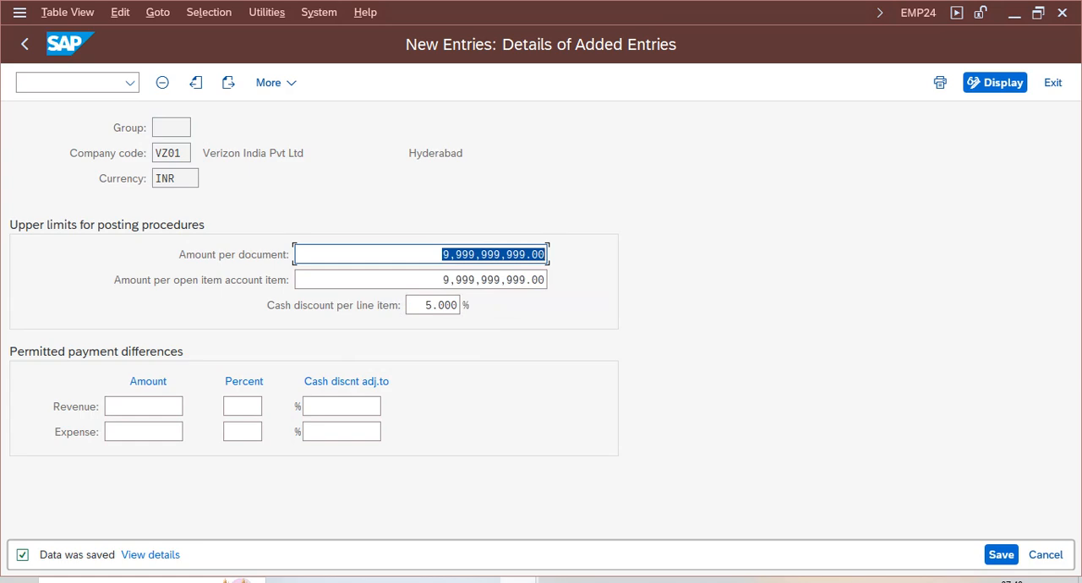
- Switch to the Display logs session and leave it
mouse_move(517, 580)
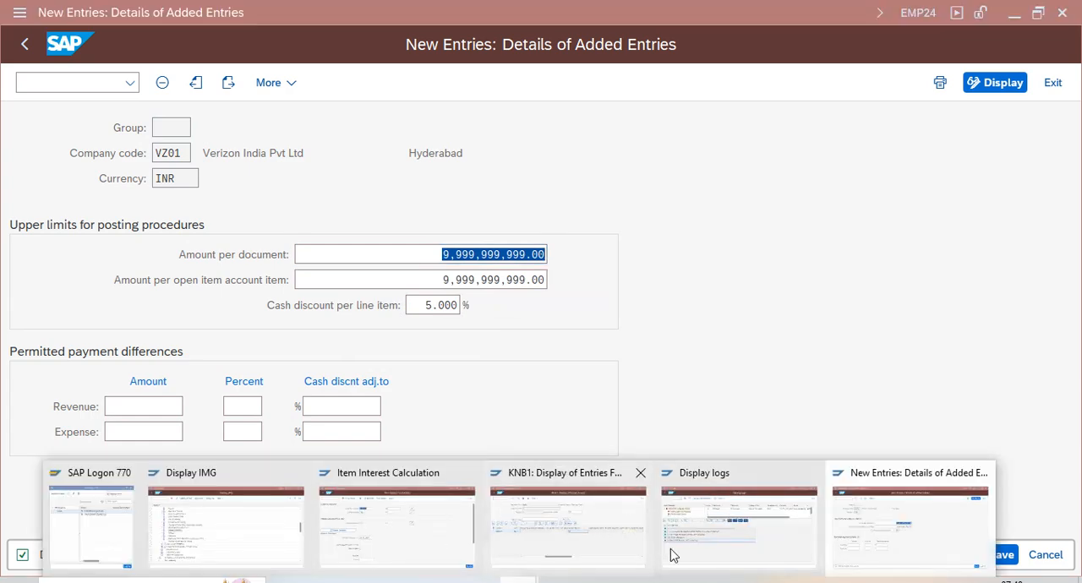
click(695, 539)
click(25, 47)
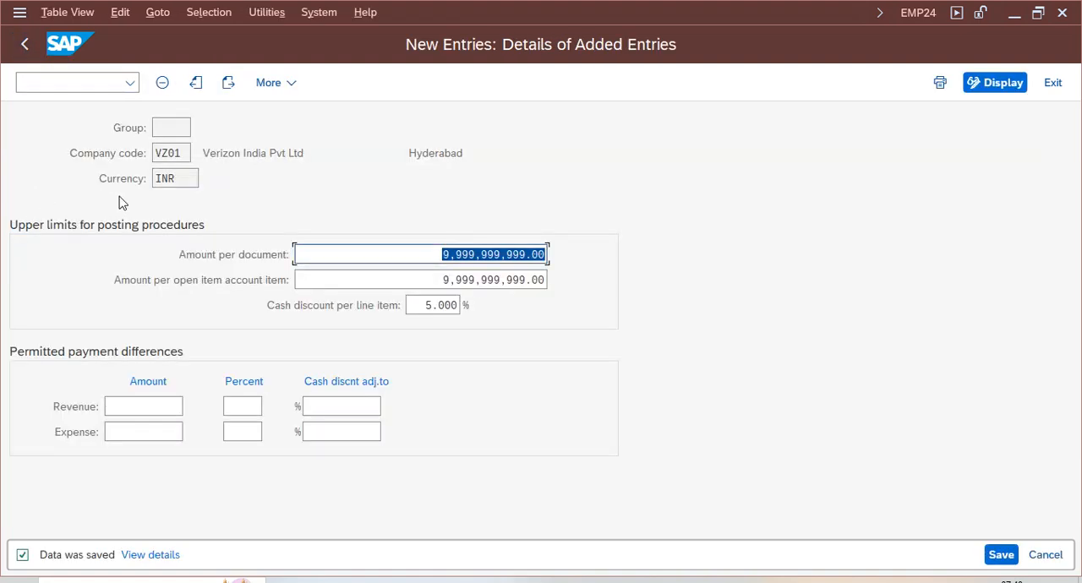
- Switch to the Item Interest Calculation session, execute it with Test Run on and check the interest amounts
mouse_move(575, 572)
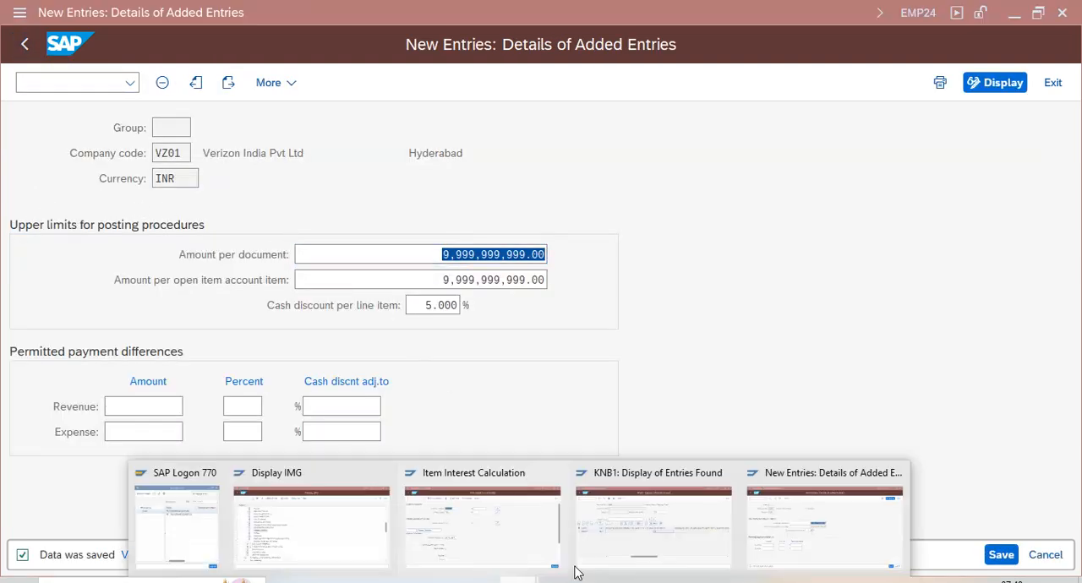
click(442, 542)
click(286, 482)
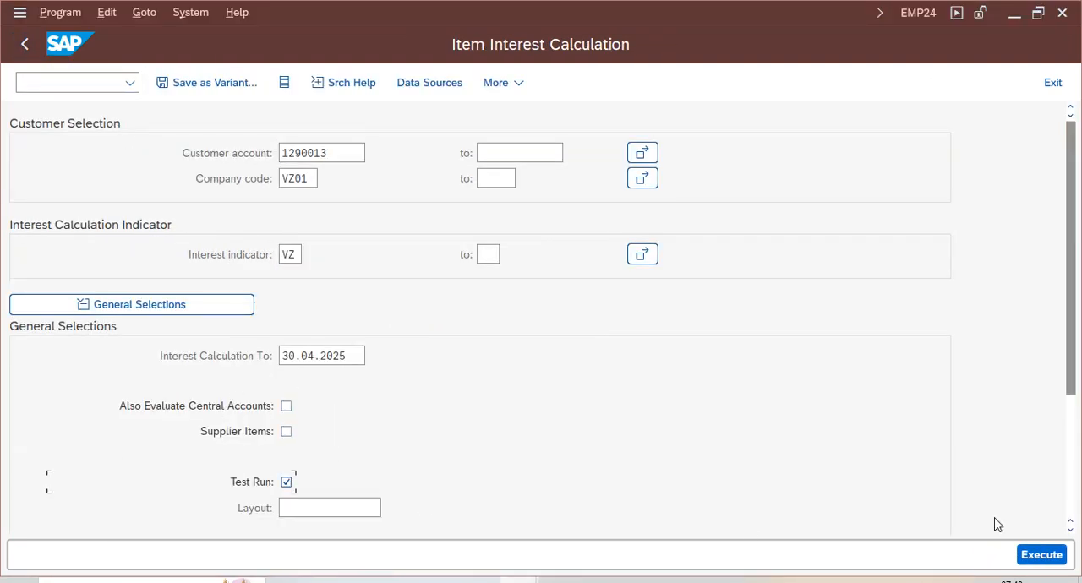
click(1040, 556)
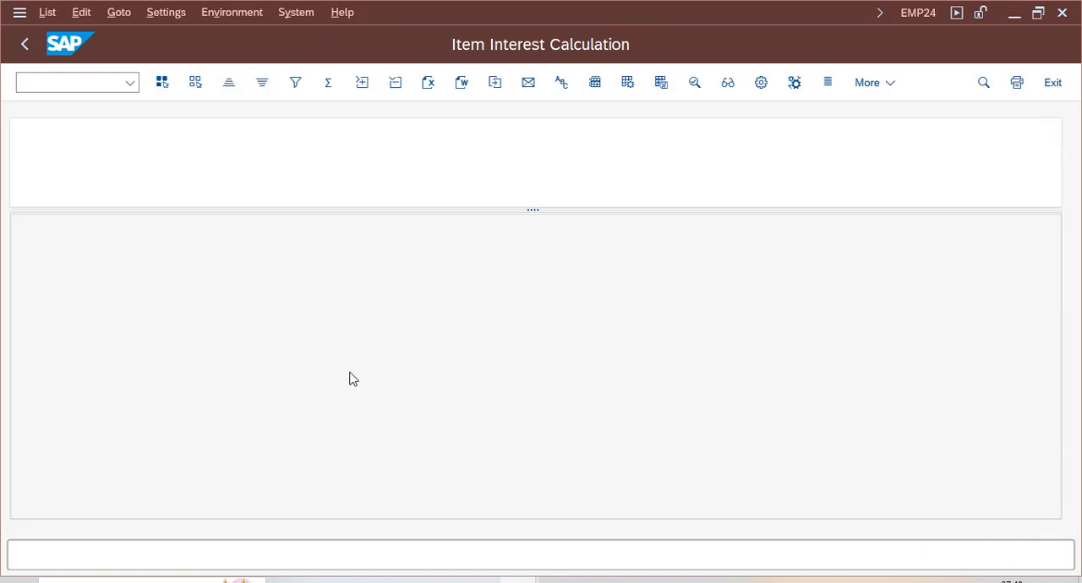
click(842, 372)
click(841, 435)
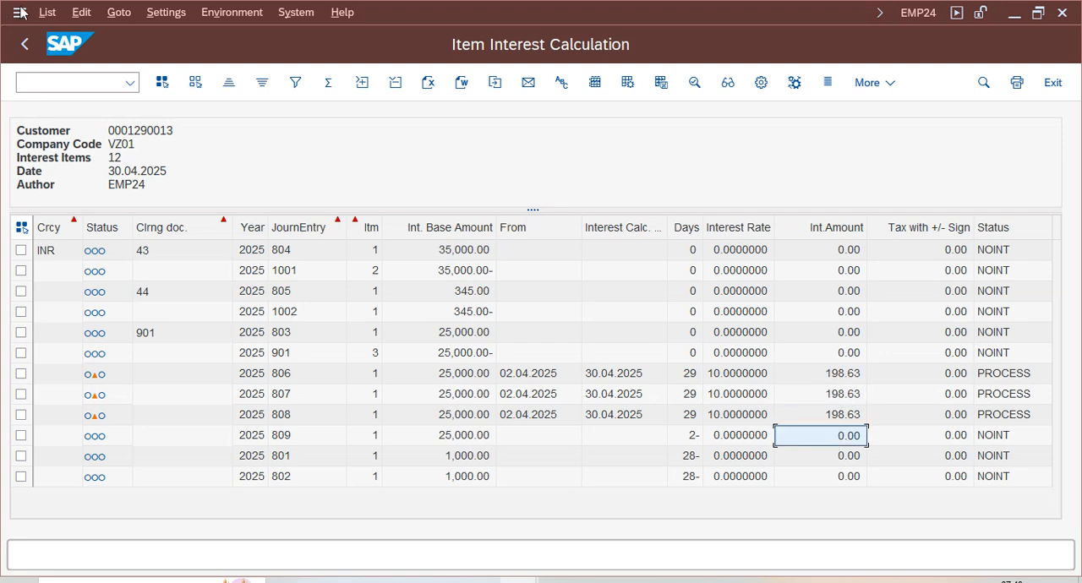
- Return to the selection screen, turn off Test Run and execute the actual interest calculation for customer 1290013
click(24, 44)
click(286, 482)
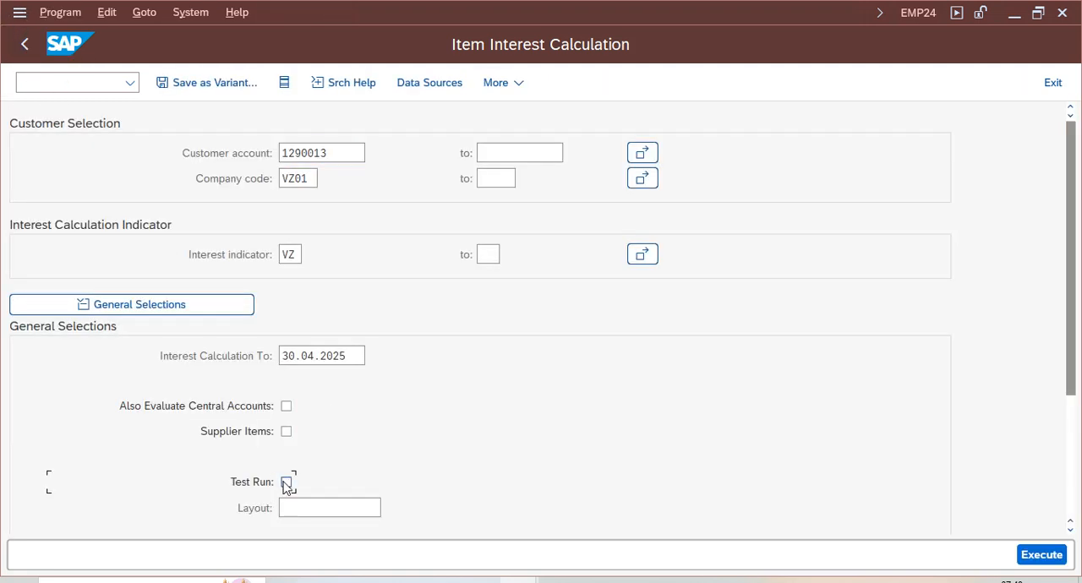
click(1040, 555)
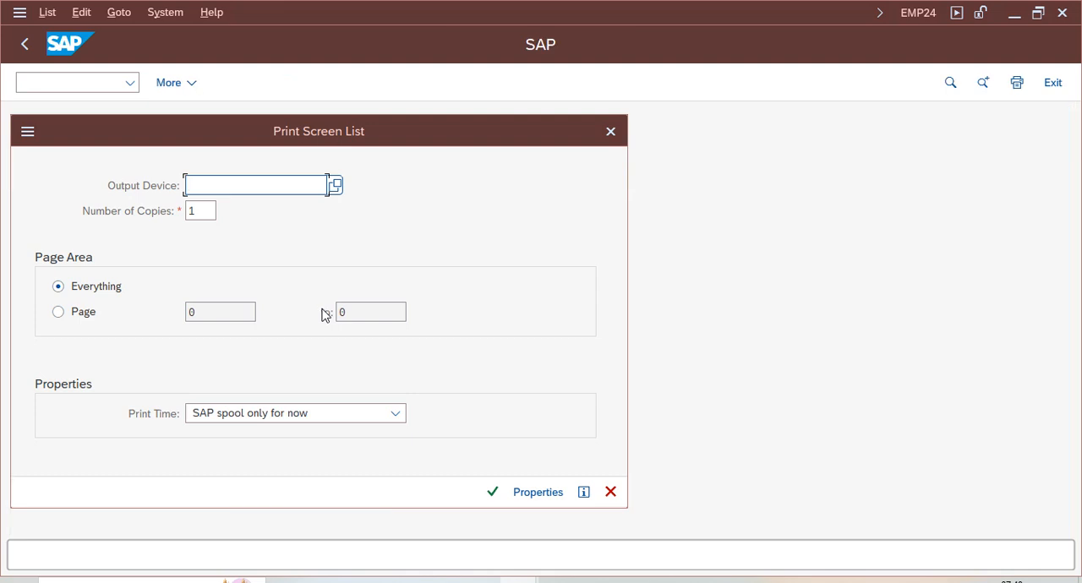
- Set the print list's output device to lp01 and confirm the print settings and the formatting information
text(lp0)
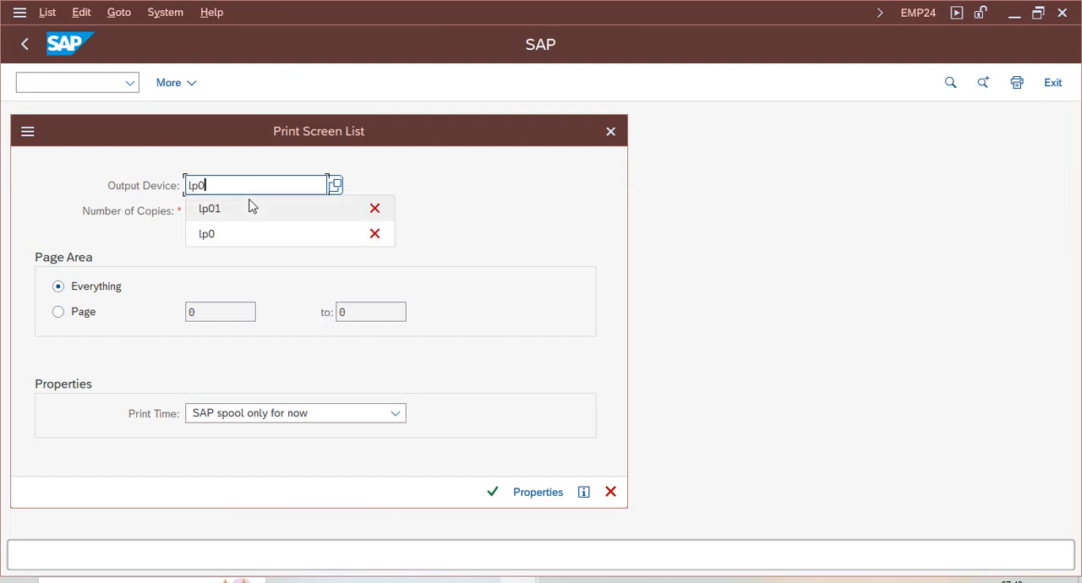
click(251, 208)
key(Return)
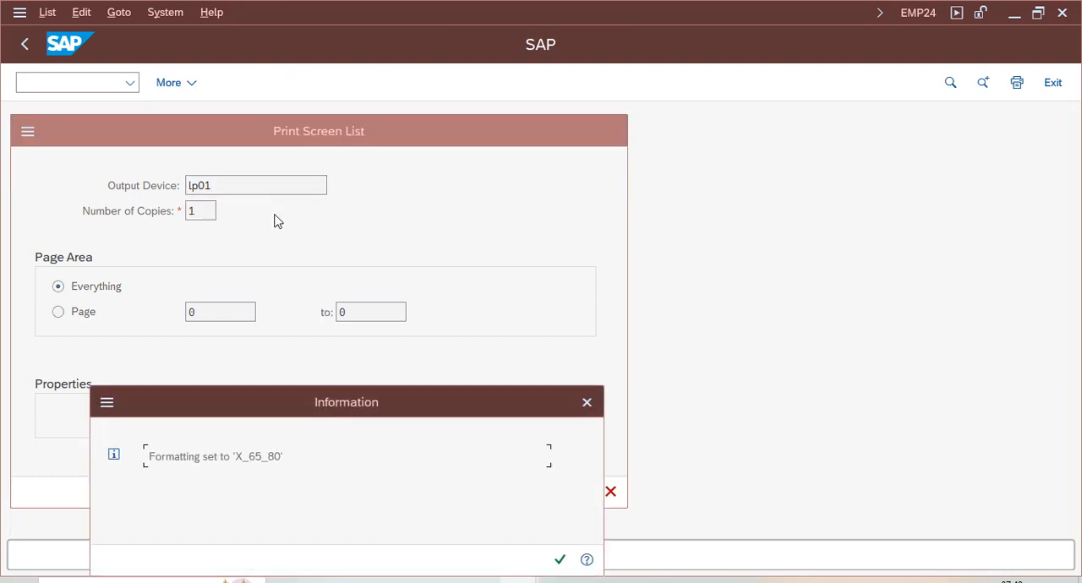
click(560, 560)
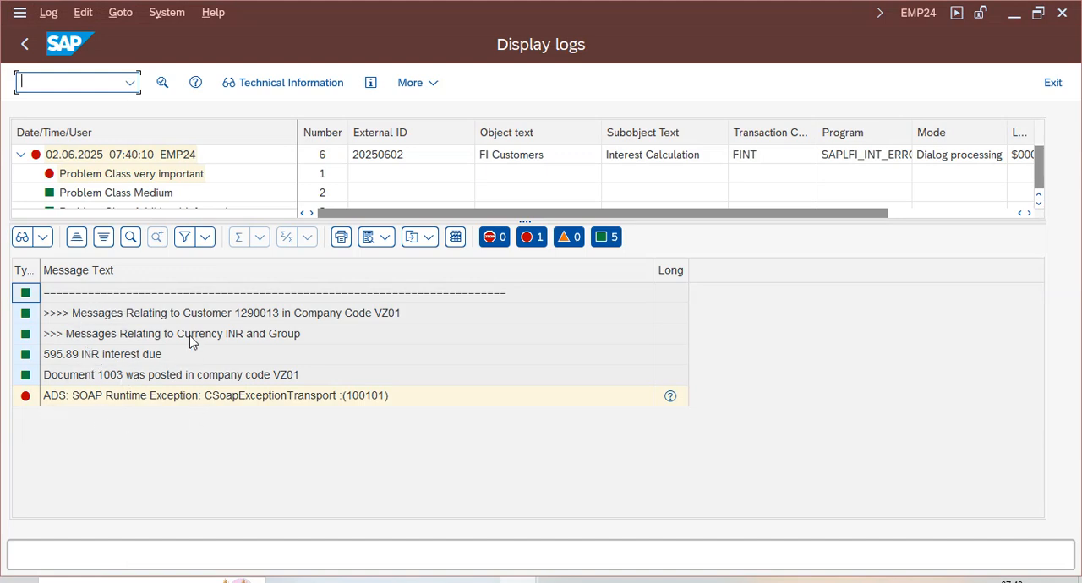
- Examine the interest run's log messages for the interest due, the posted document and the ADS error
click(134, 379)
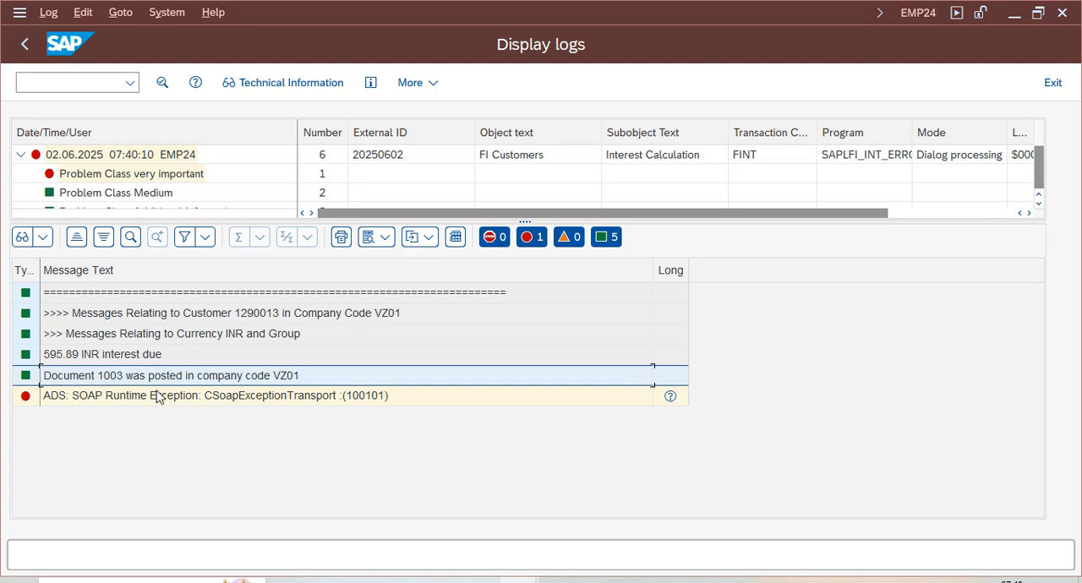
click(248, 399)
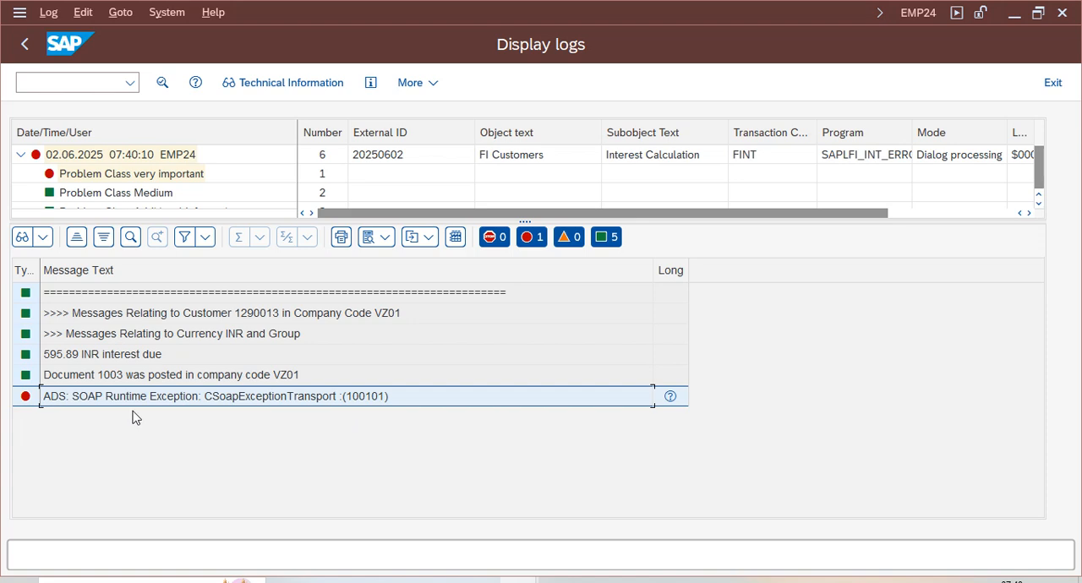
click(77, 356)
click(169, 377)
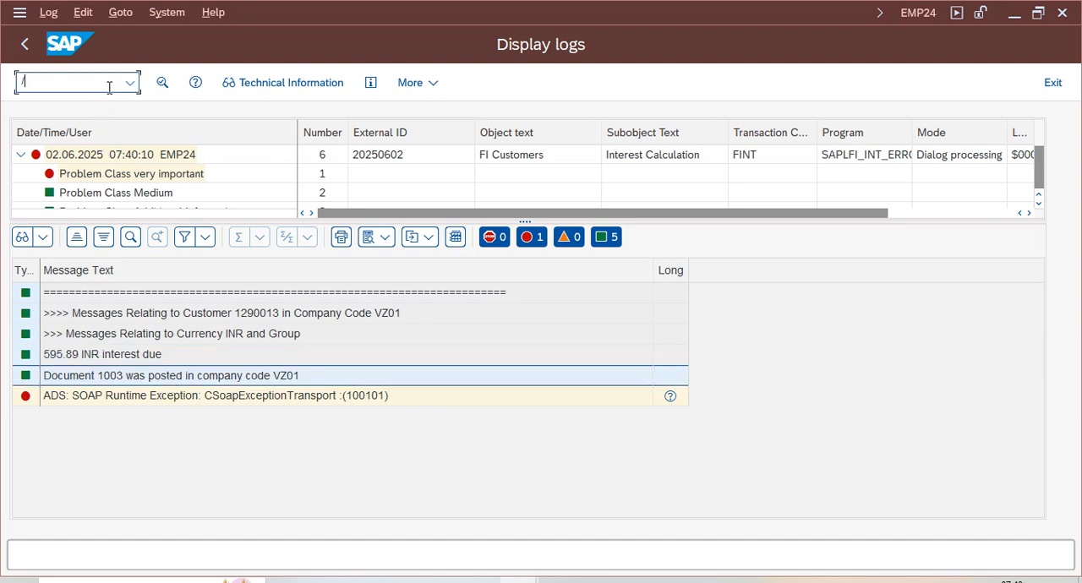
- Open Display Document in a new session, check the log for the document number, and display document 1003 in company code VZ01
key(Return)
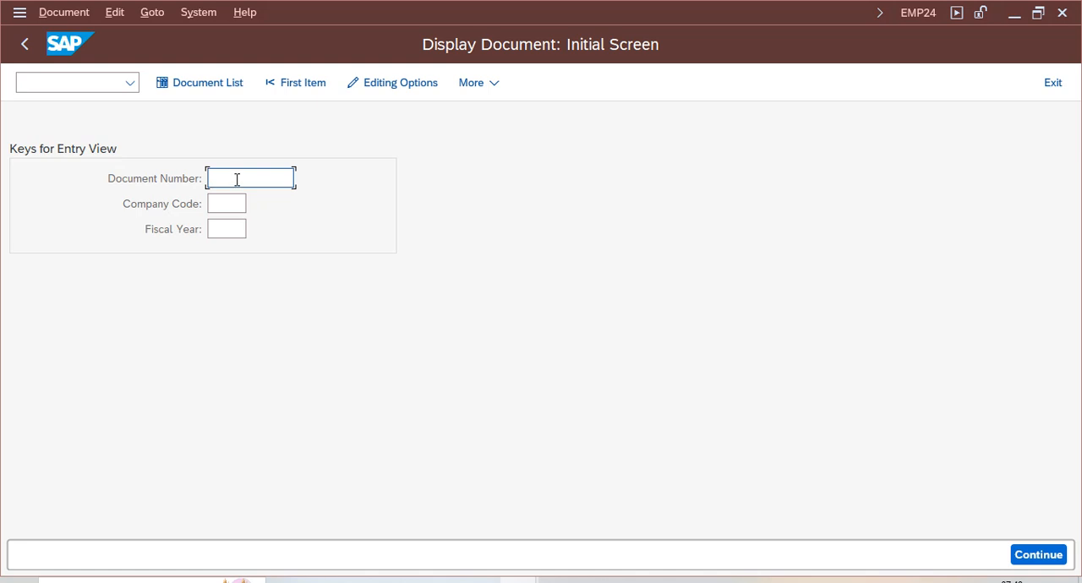
mouse_move(241, 581)
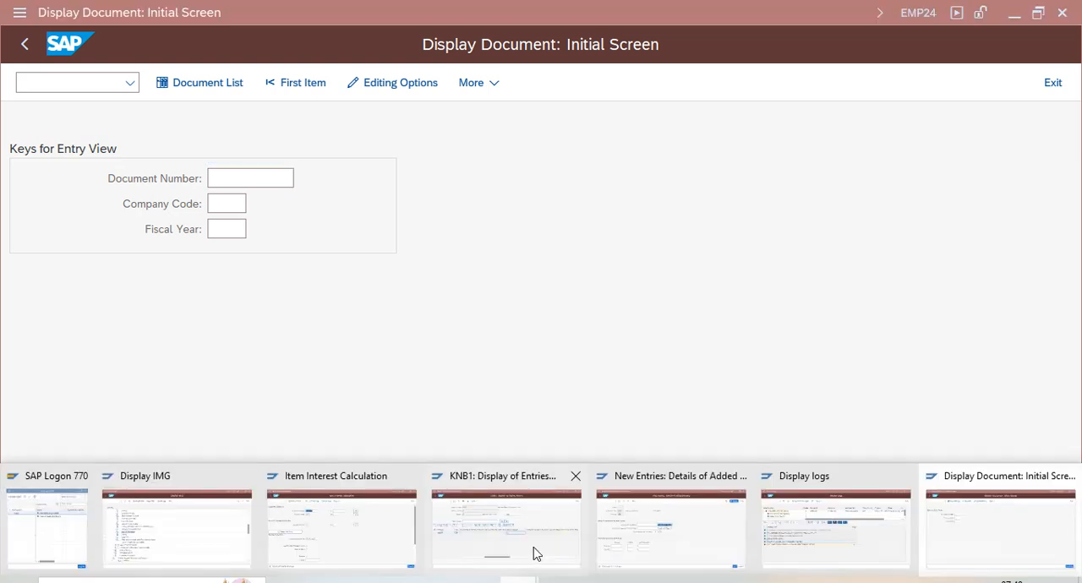
click(843, 533)
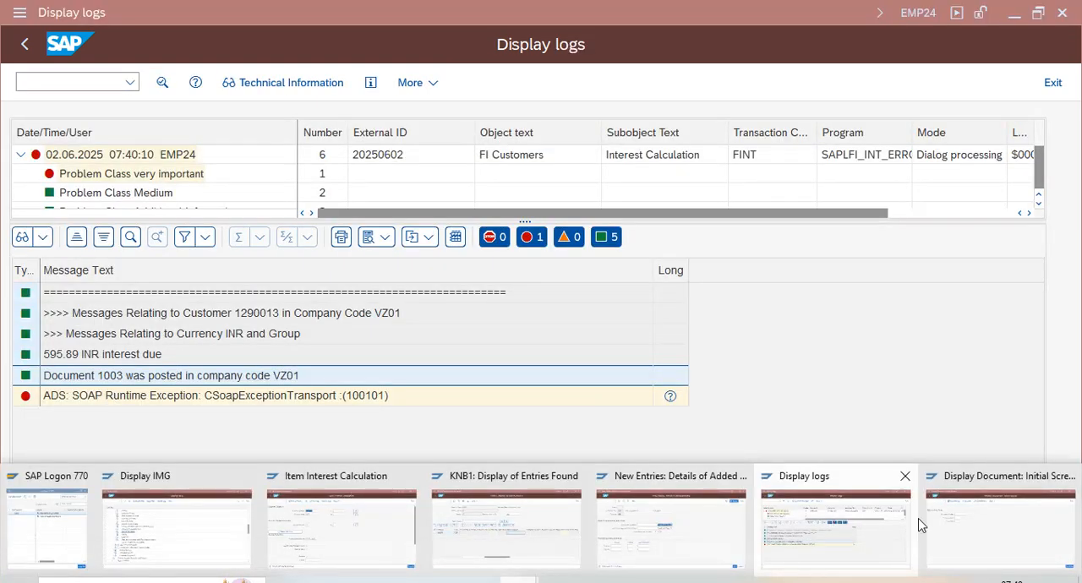
click(1002, 528)
text(1003)
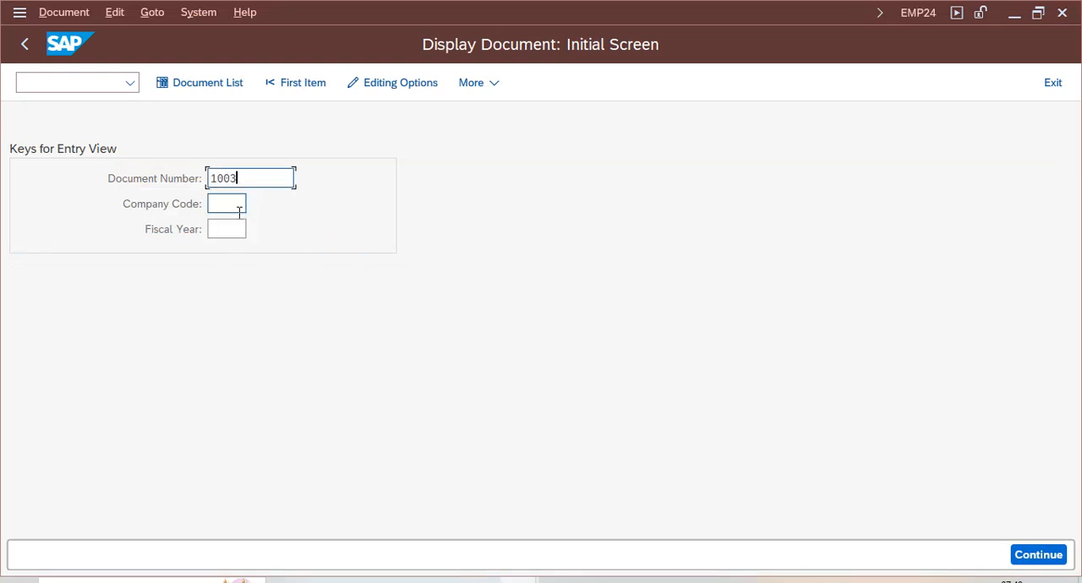
click(240, 211)
text(vz01)
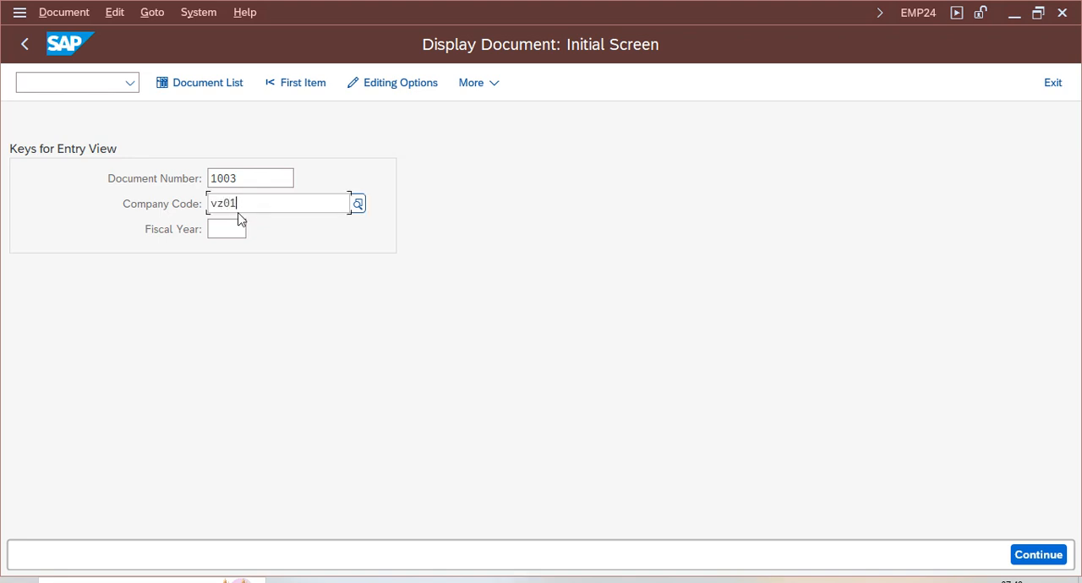
key(Return)
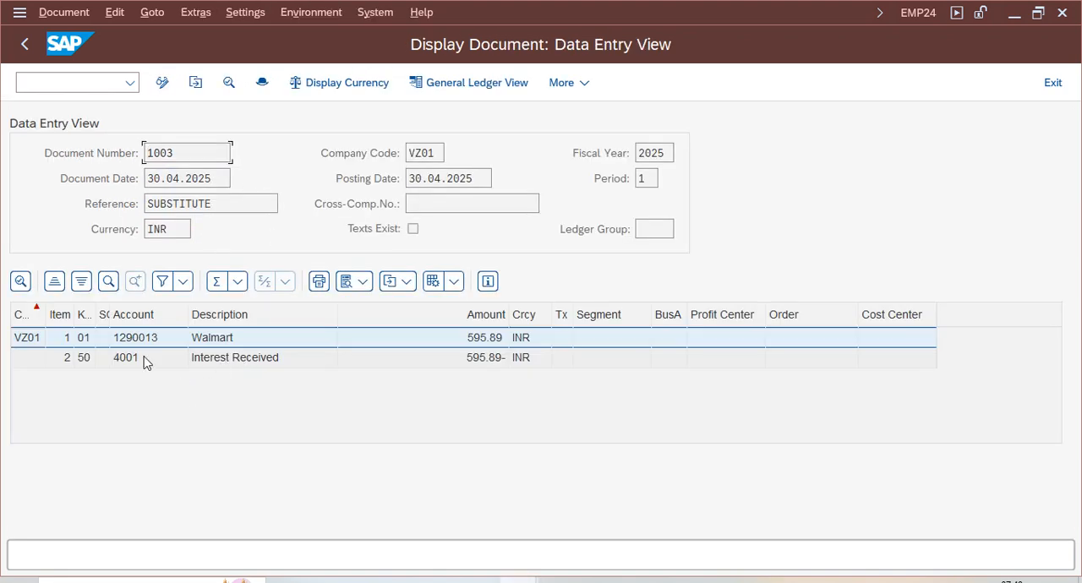
- Examine the interest document's Walmart customer line and Interest Received line, comparing their accounts and amounts
click(246, 344)
click(140, 363)
click(468, 366)
click(222, 361)
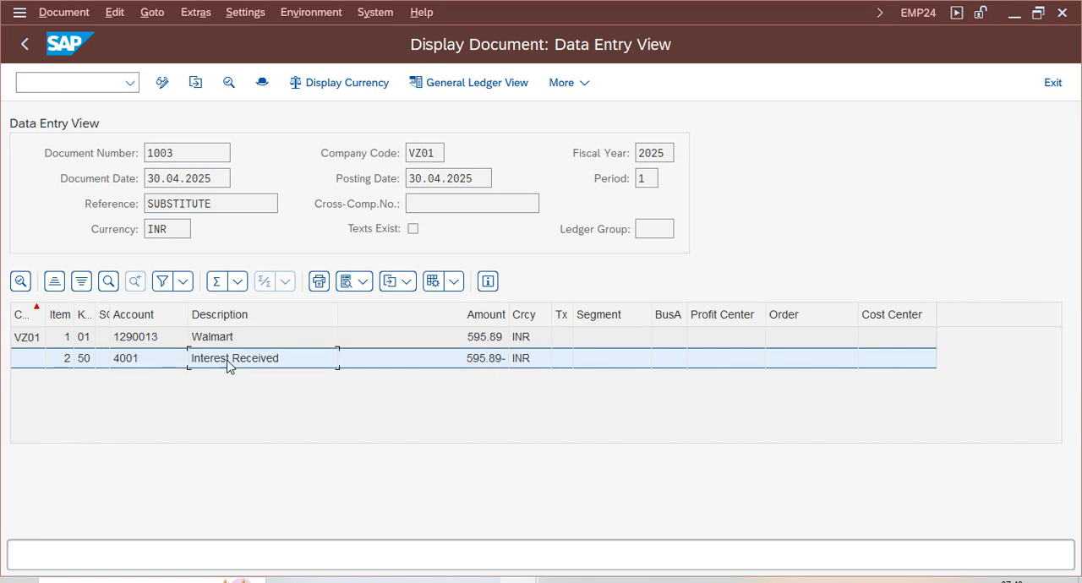
click(472, 362)
click(218, 362)
click(142, 338)
- Open FBL5N in a new session, enter the customer's account number, choose All items and try to display the line items for VZ01
click(97, 82)
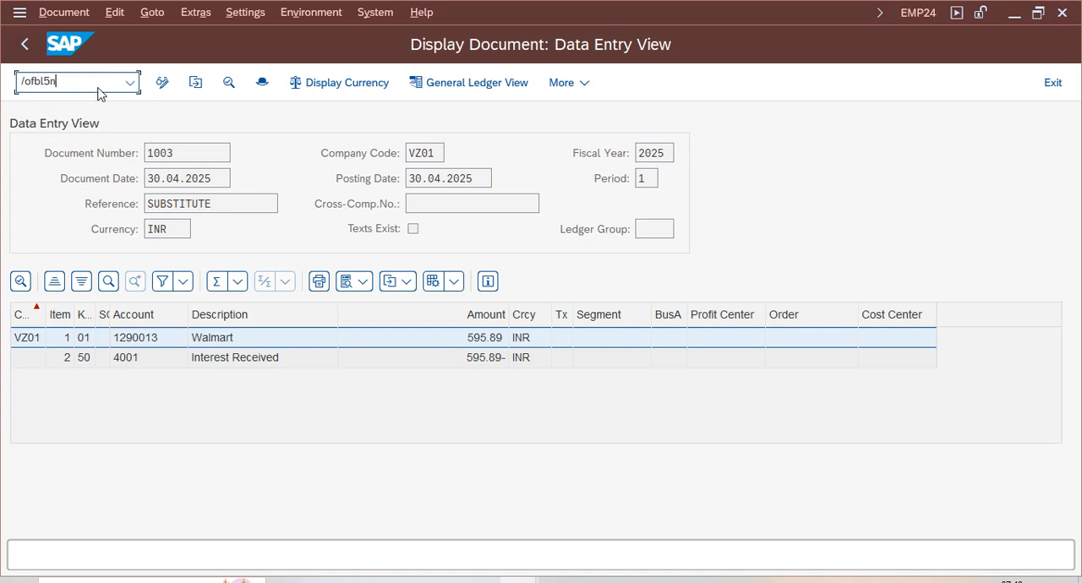
key(Return)
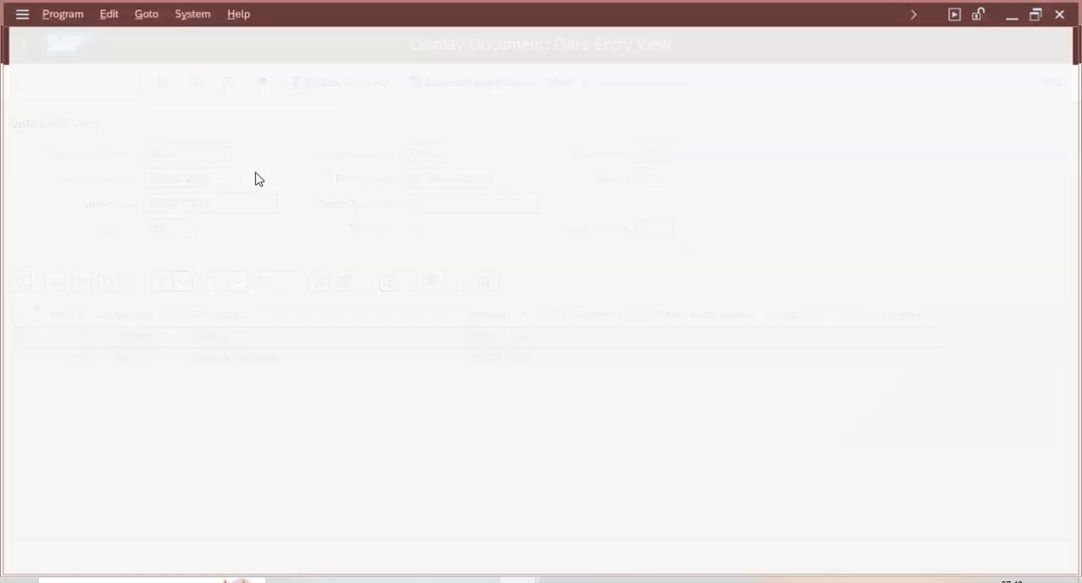
text(12)
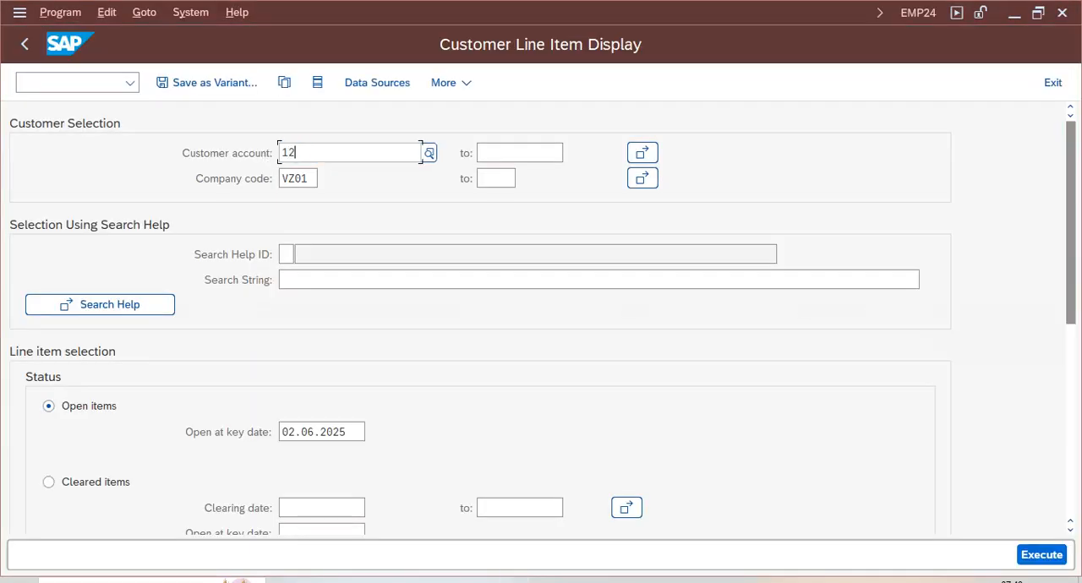
text(9013)
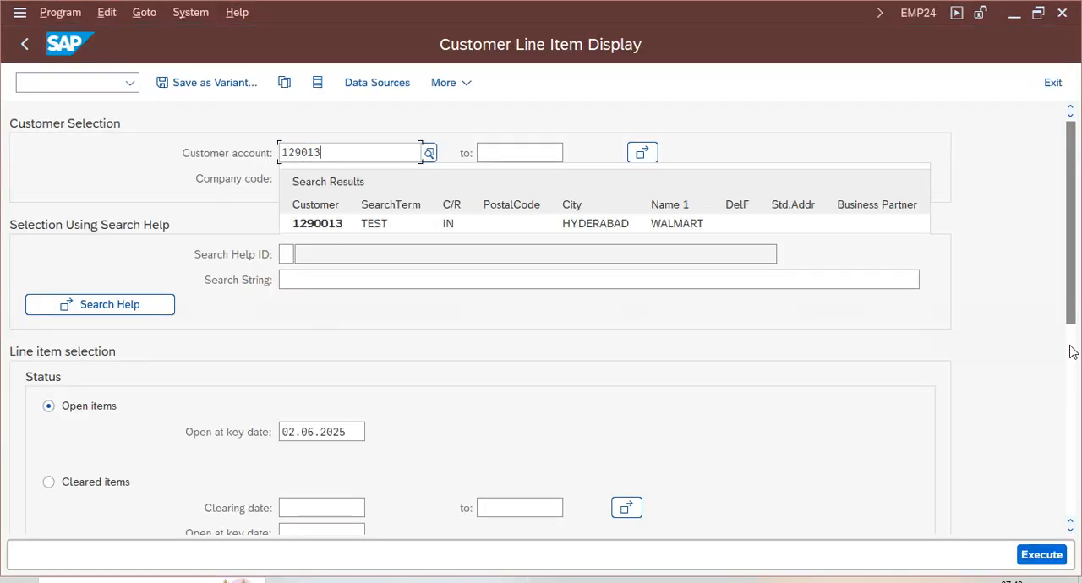
scroll(1070, 357, down, 3)
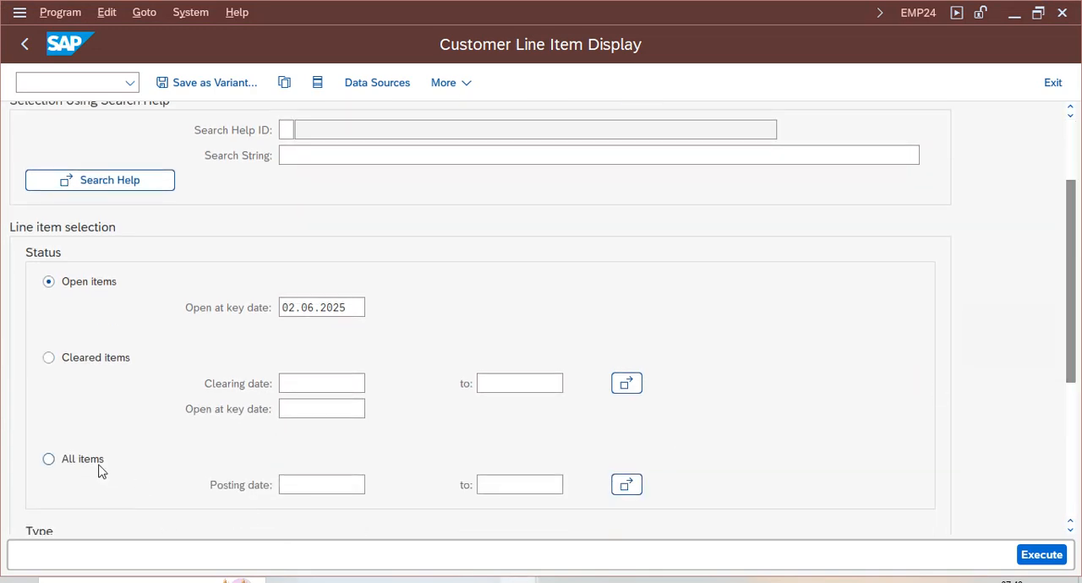
click(1045, 556)
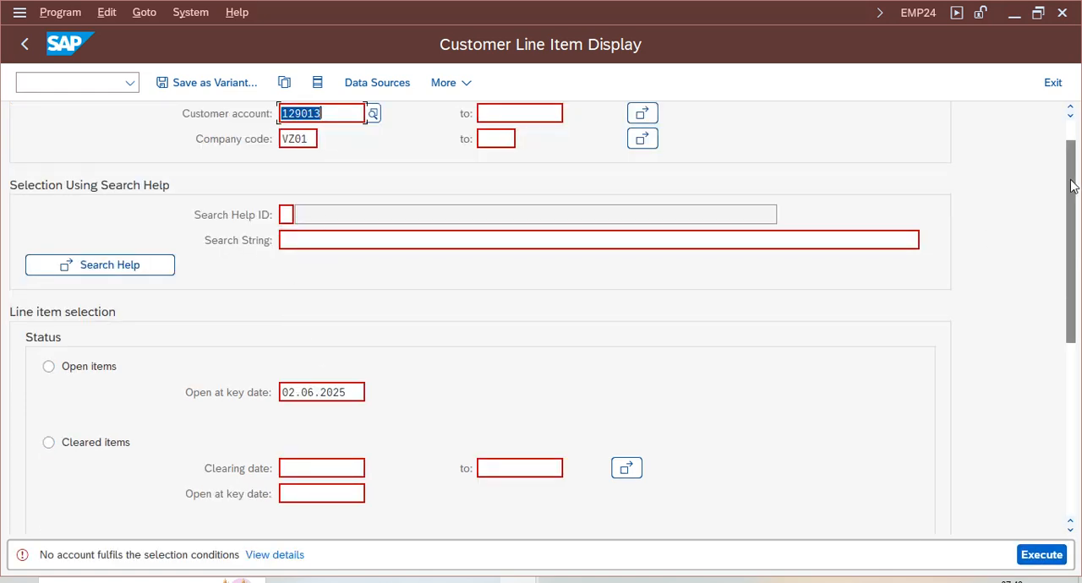
- Replace the customer account with the Walmart entry found by company code VZ01 and display its line items
click(372, 115)
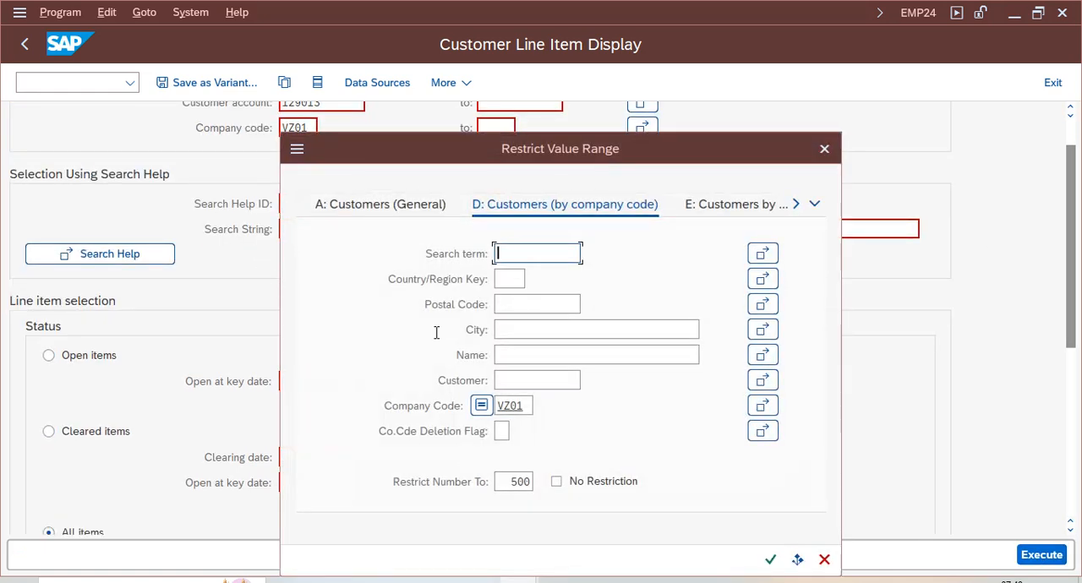
key(Return)
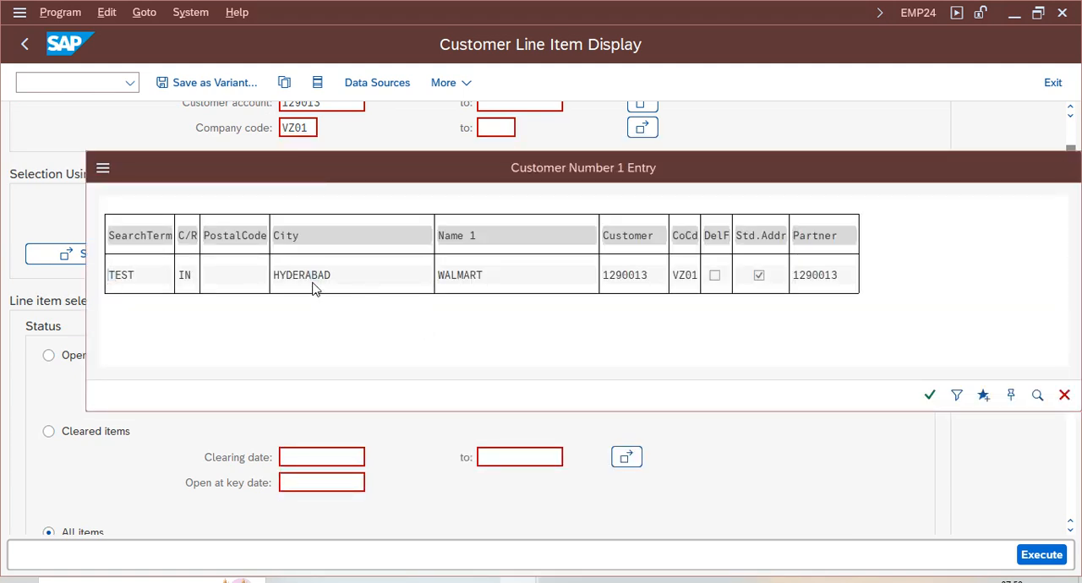
double_click(314, 281)
click(1051, 560)
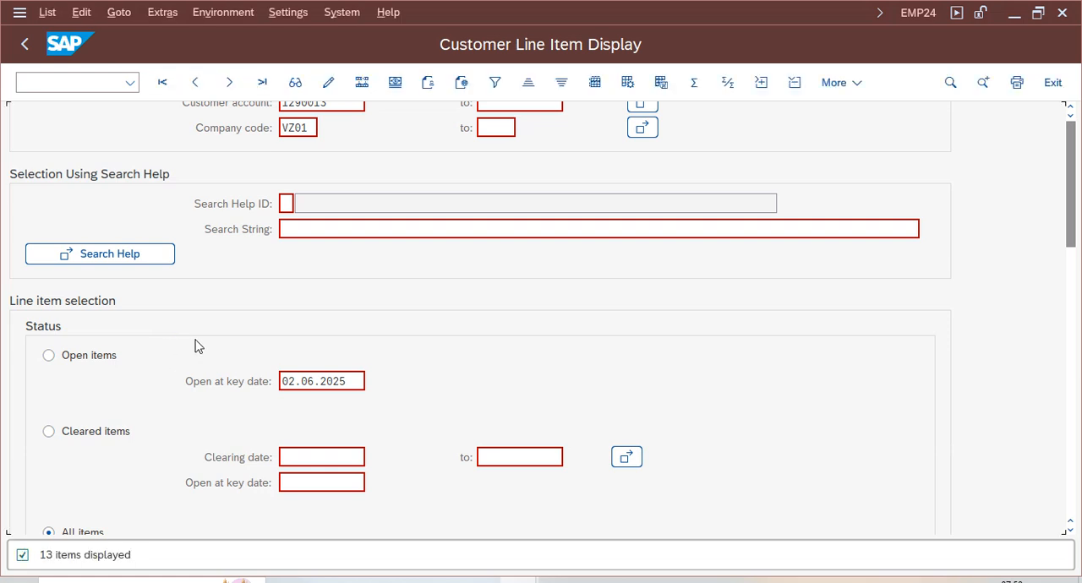
- Mark the document 1003 line and examine its document type and interest amount against the customer's invoice lines
click(197, 440)
click(20, 438)
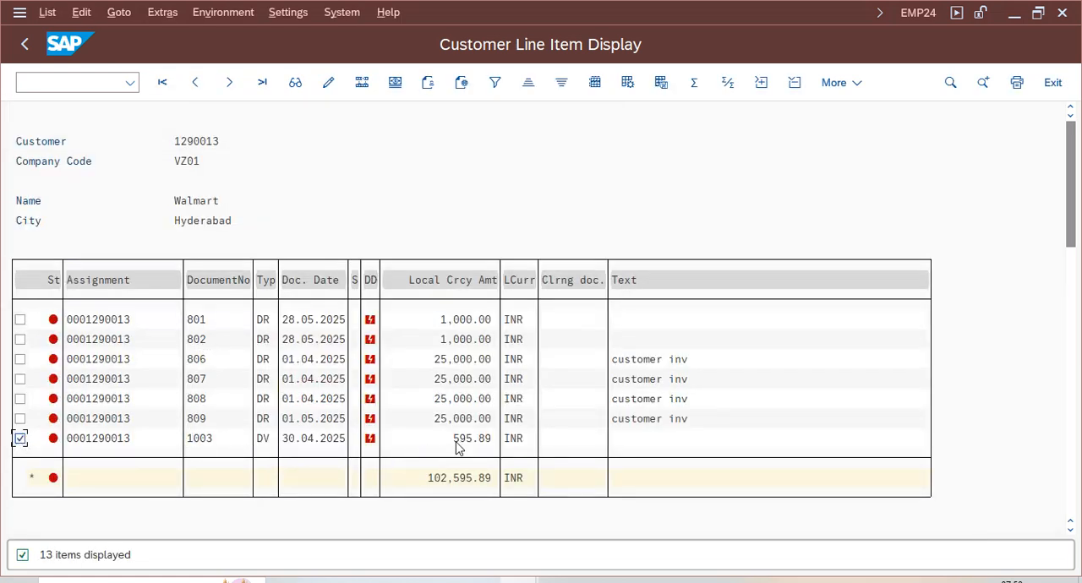
click(193, 142)
click(464, 440)
click(263, 440)
click(266, 418)
click(467, 449)
click(462, 441)
click(518, 581)
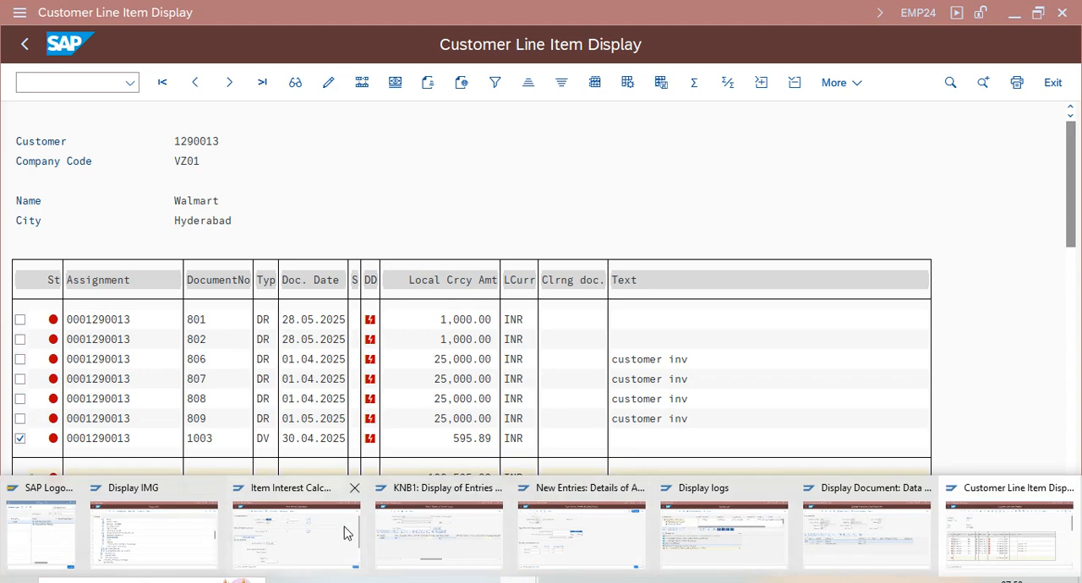
click(621, 361)
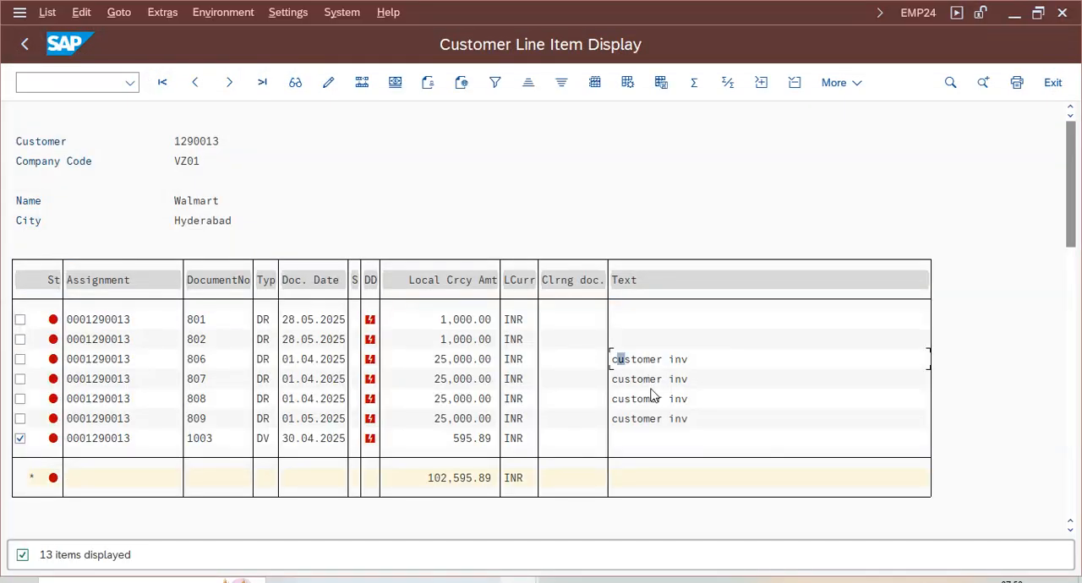